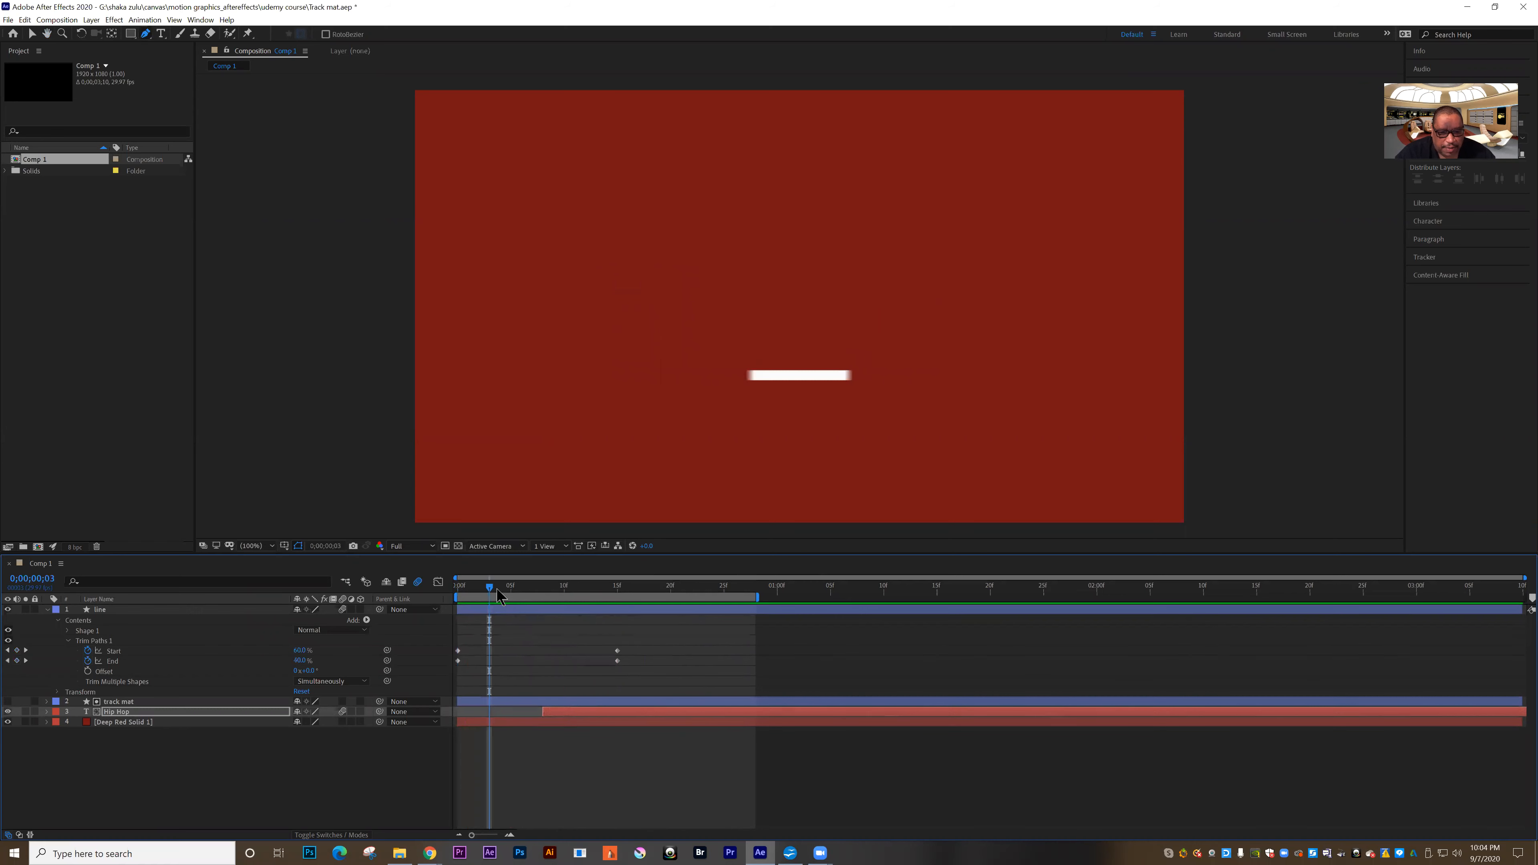
Scrub the finished Hip Hop title animation to frame 28 and close the Track mat project.
left_click_drag(490, 591, 755, 611)
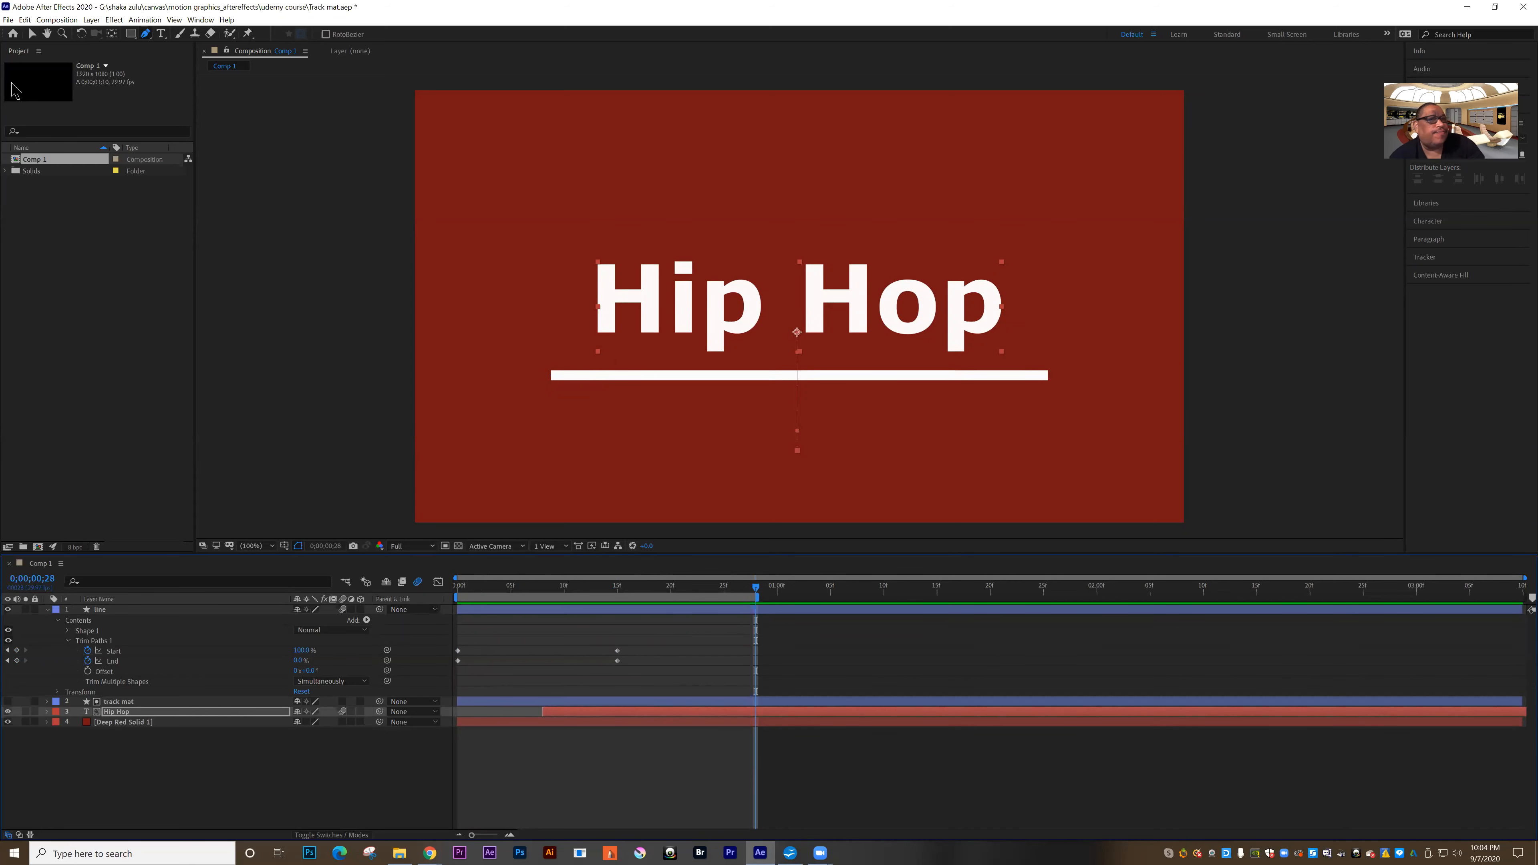
left_click(8, 20)
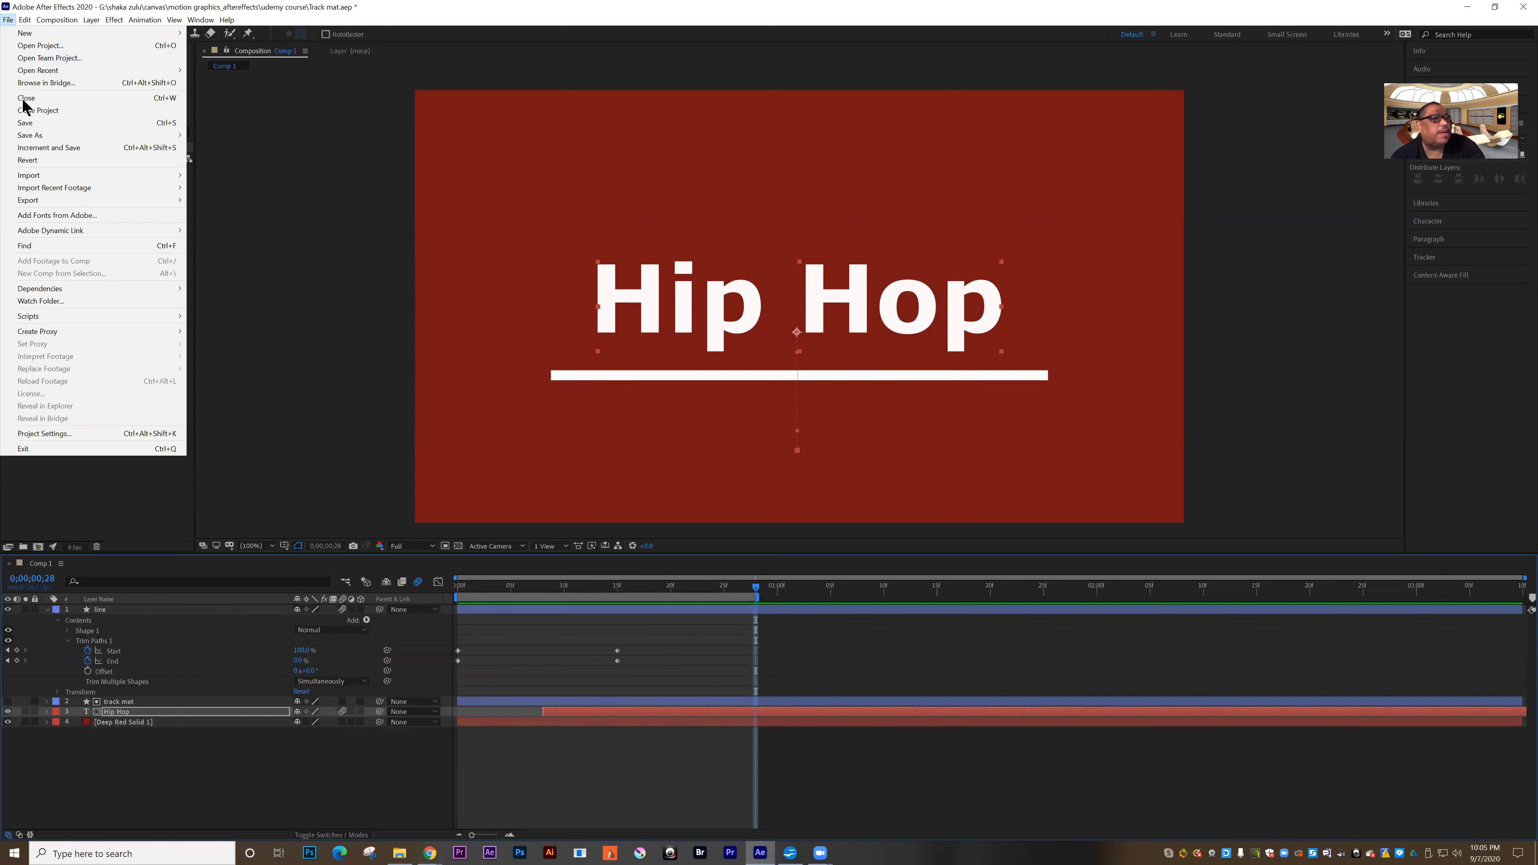
left_click(30, 111)
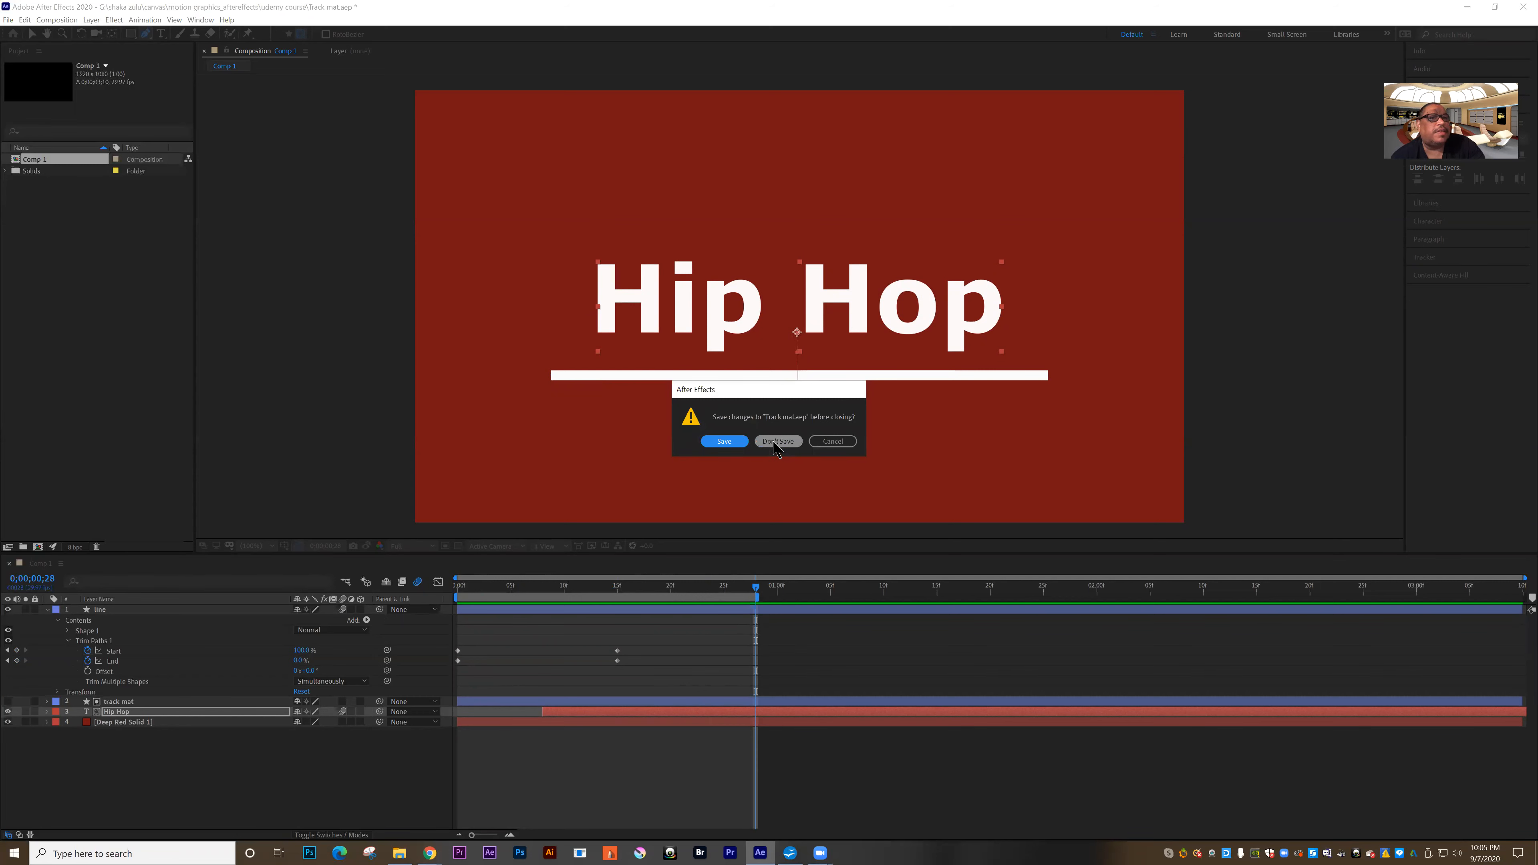
left_click(724, 441)
Create a new composition with a deep blue background color.
left_click(697, 316)
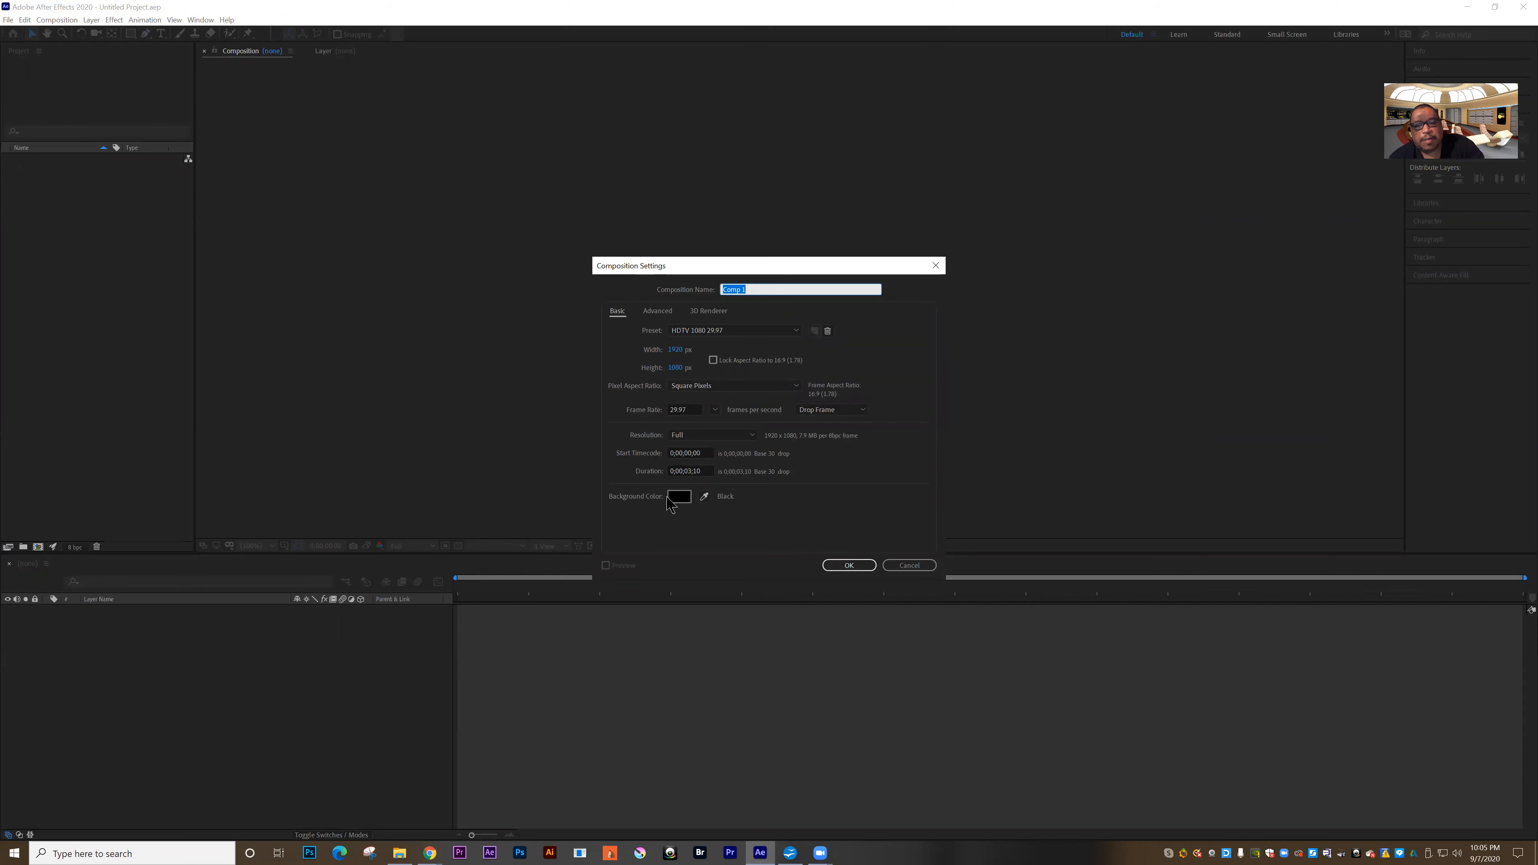
left_click(678, 496)
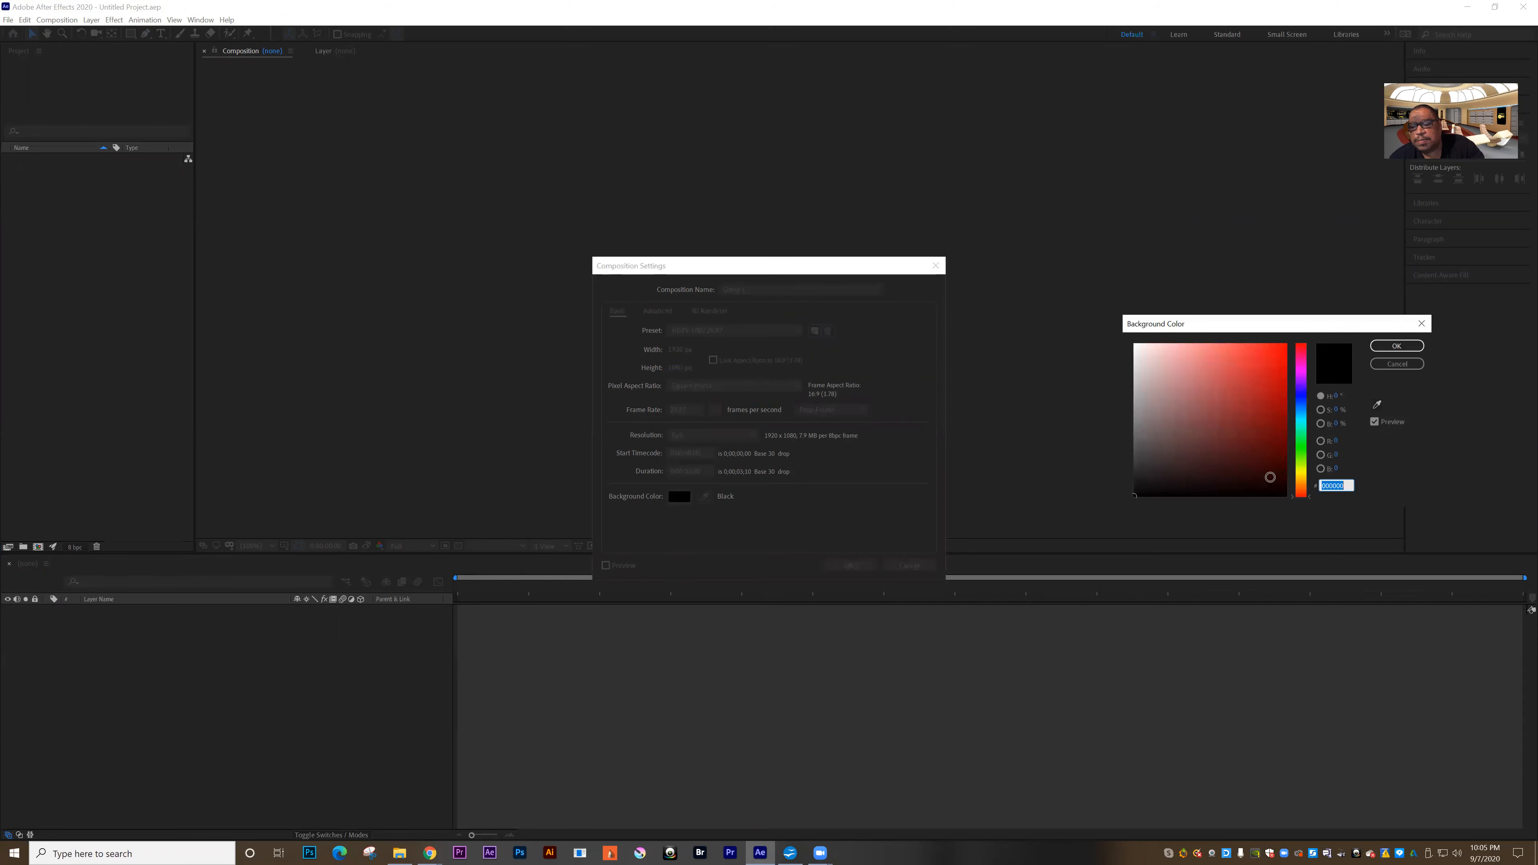
left_click(1302, 399)
left_click(1265, 449)
left_click(1396, 346)
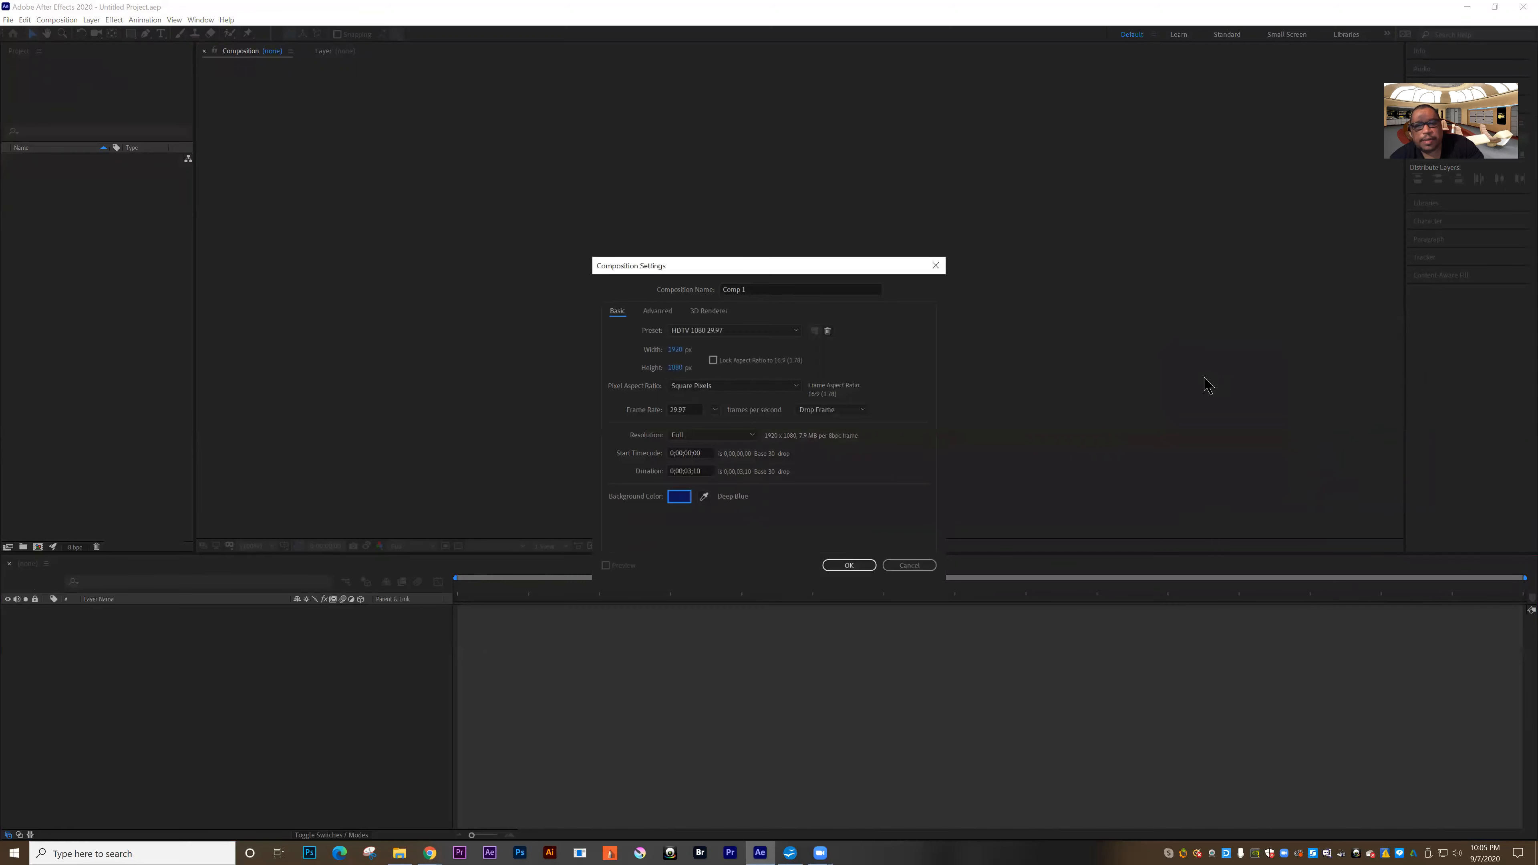
left_click(847, 565)
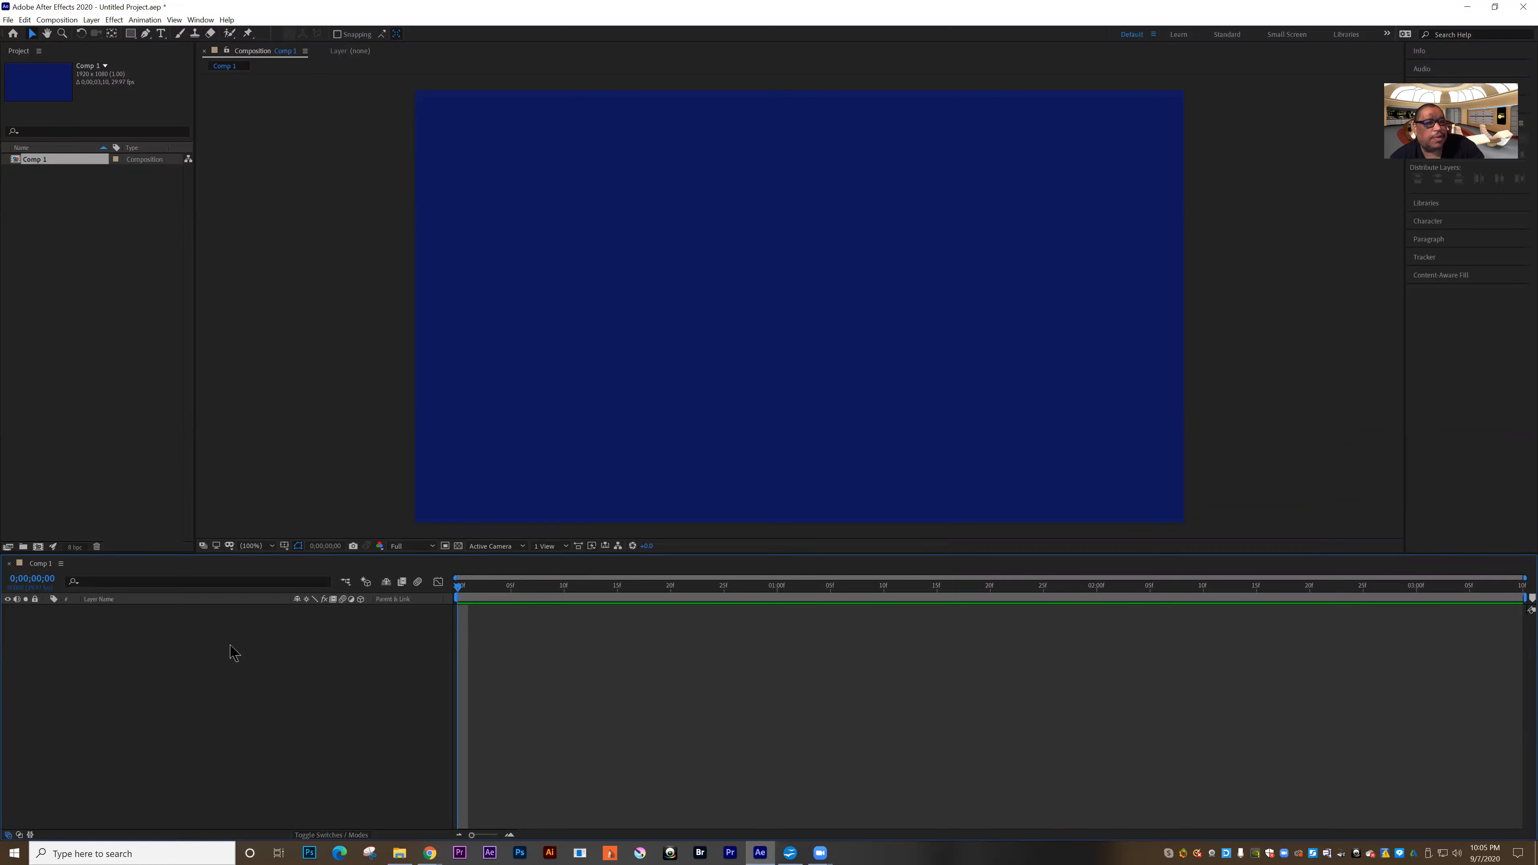
Add a text layer reading "Track Mat" to the composition.
left_click(161, 35)
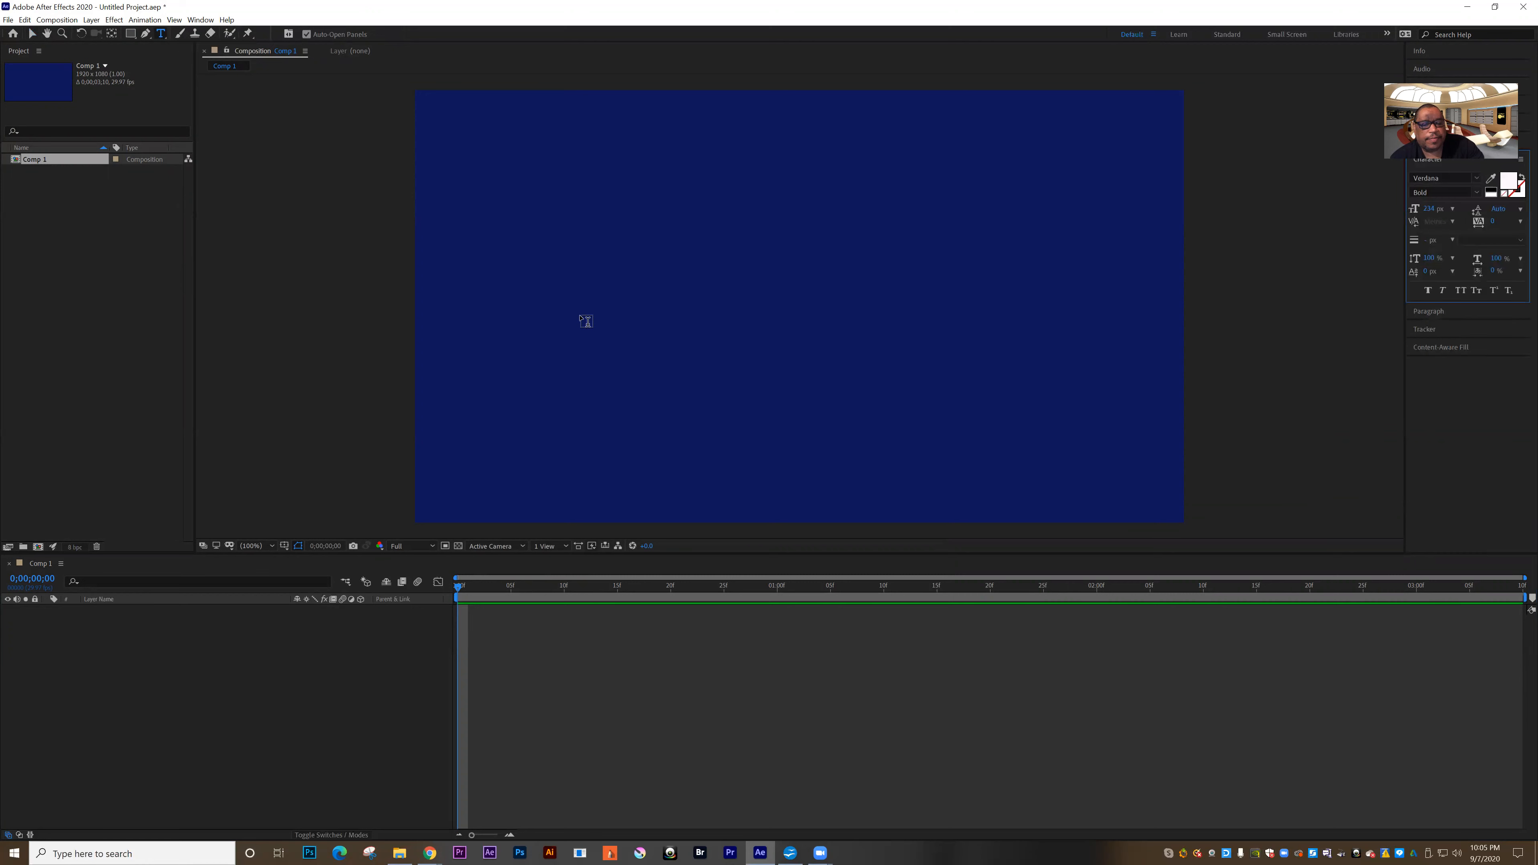
left_click(583, 321)
type("Track")
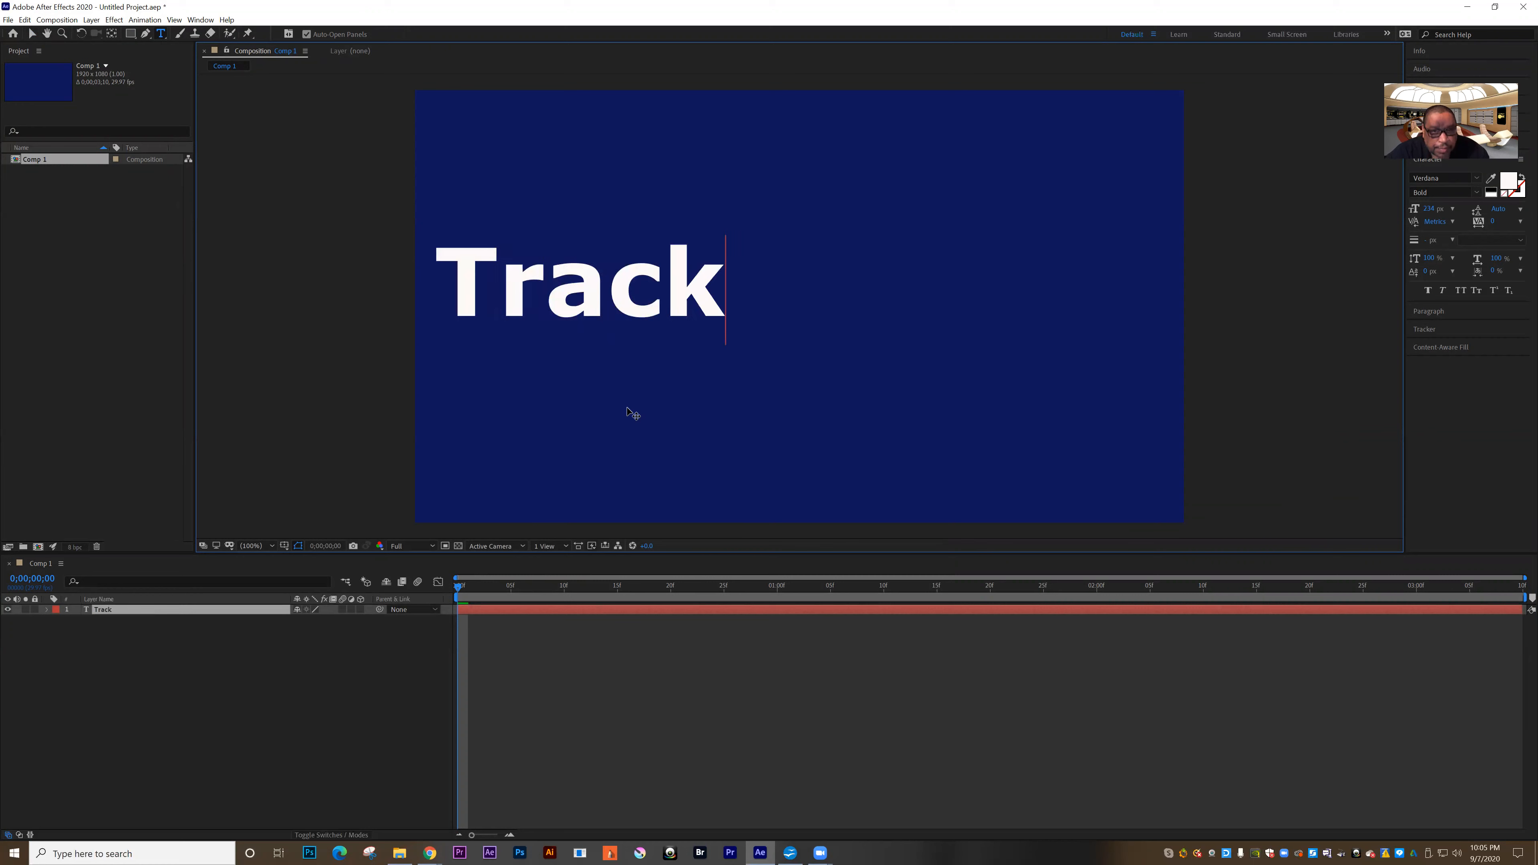
type(" N")
key("BackSpace")
type("Ma")
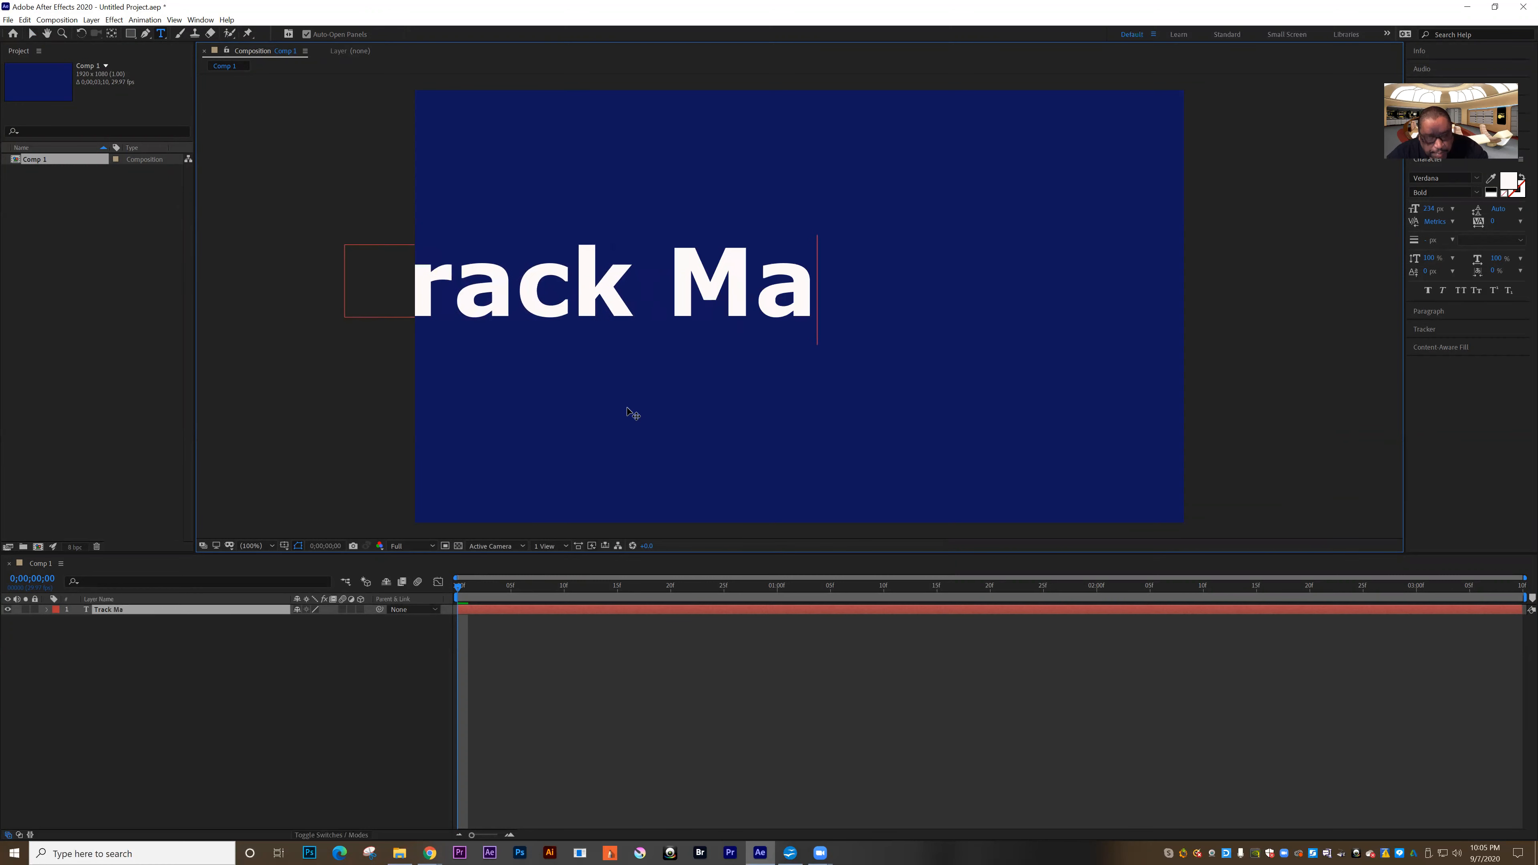
type("t")
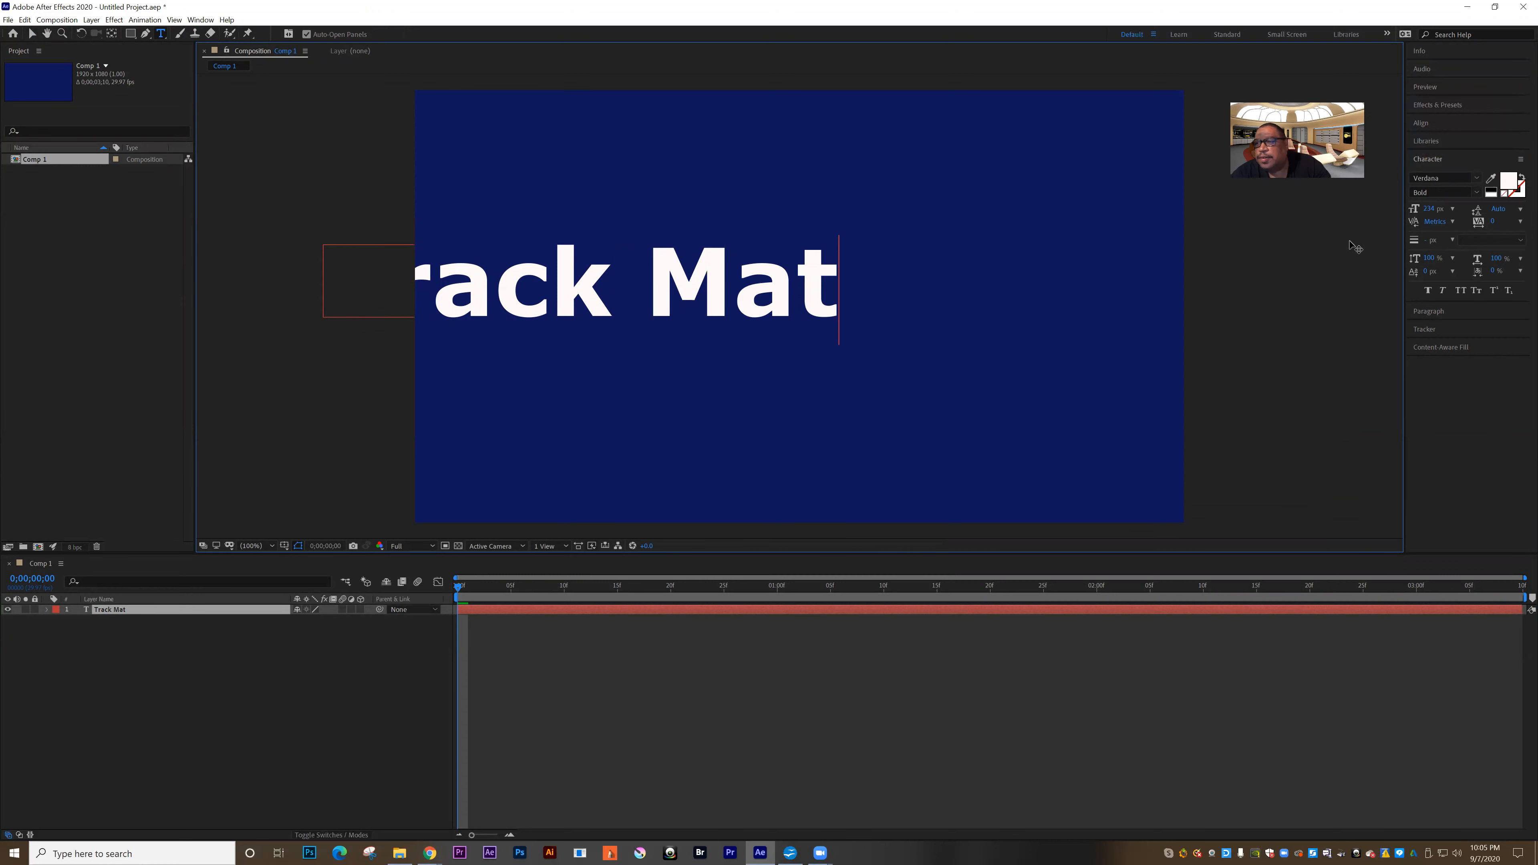
Reduce the Track Mat text size to about 175 px and center it horizontally and vertically in the composition.
left_click_drag(1428, 211, 1427, 211)
left_click_drag(836, 278, 313, 282)
left_click_drag(1429, 209, 1403, 255)
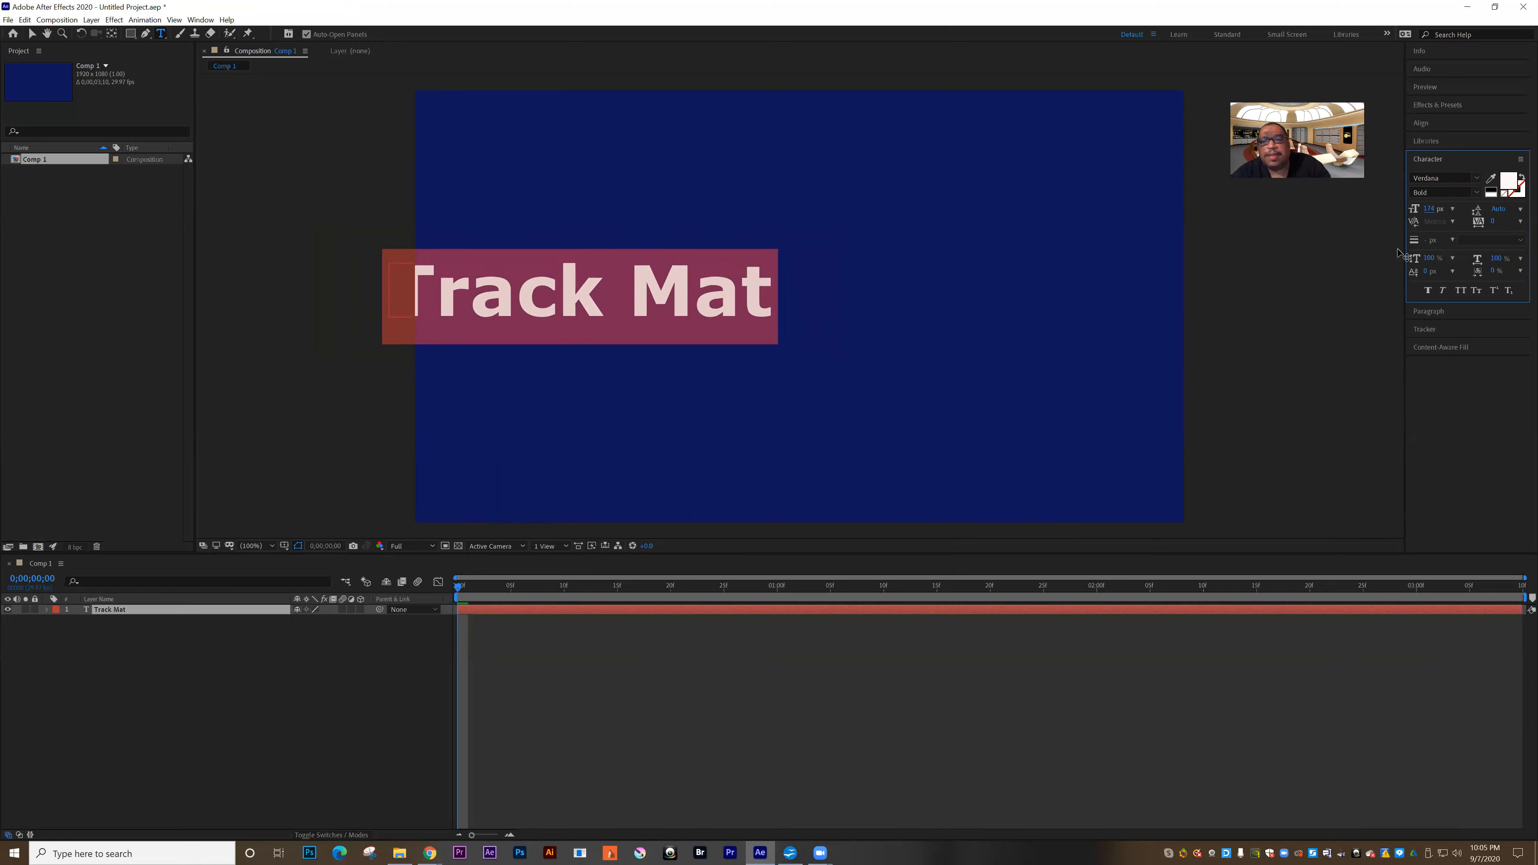
left_click(1420, 123)
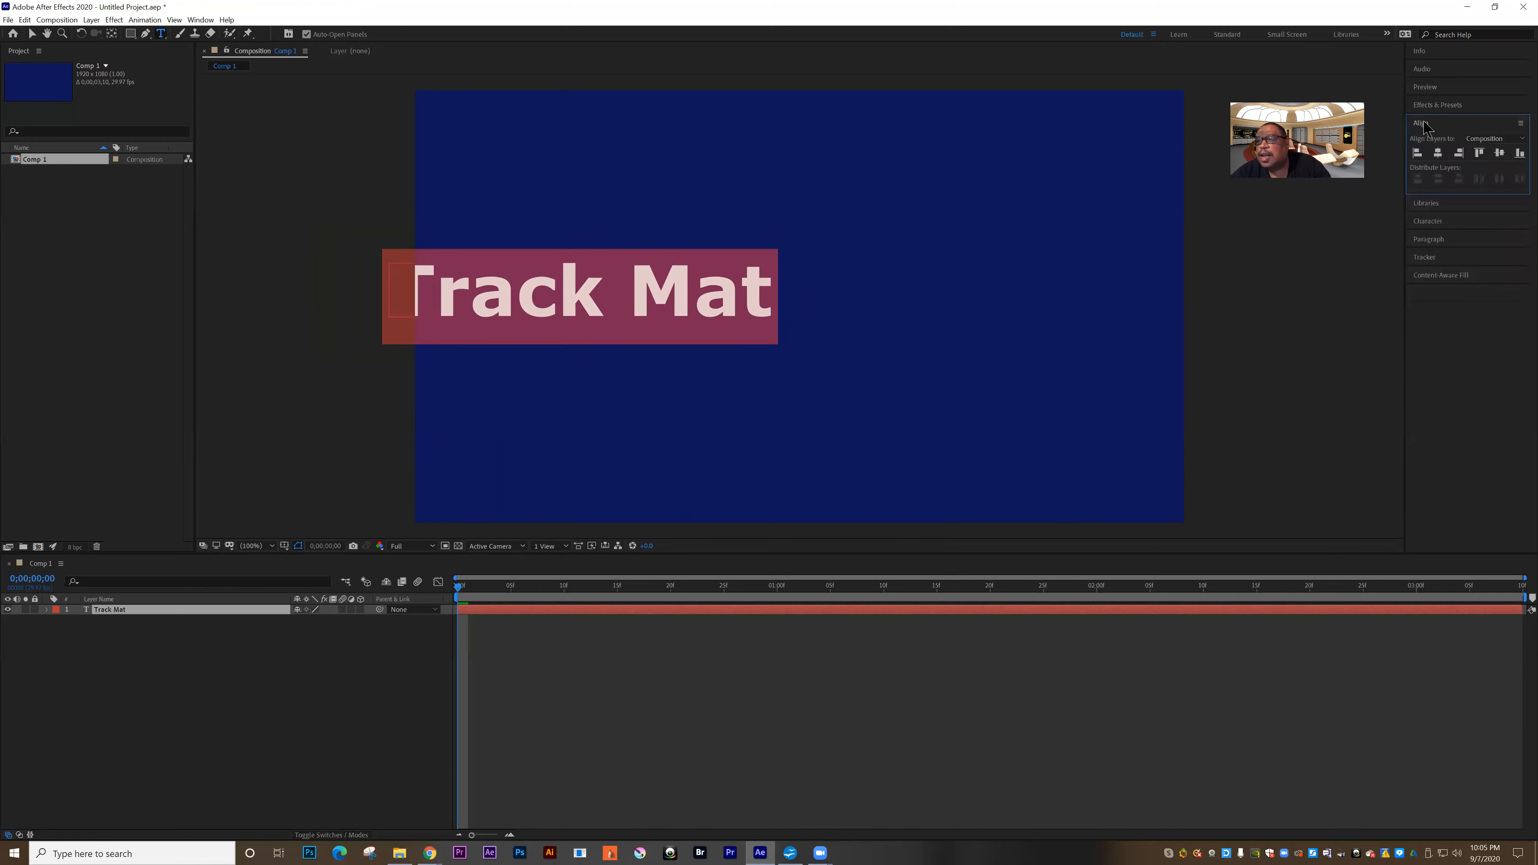
left_click(1438, 152)
left_click(1498, 156)
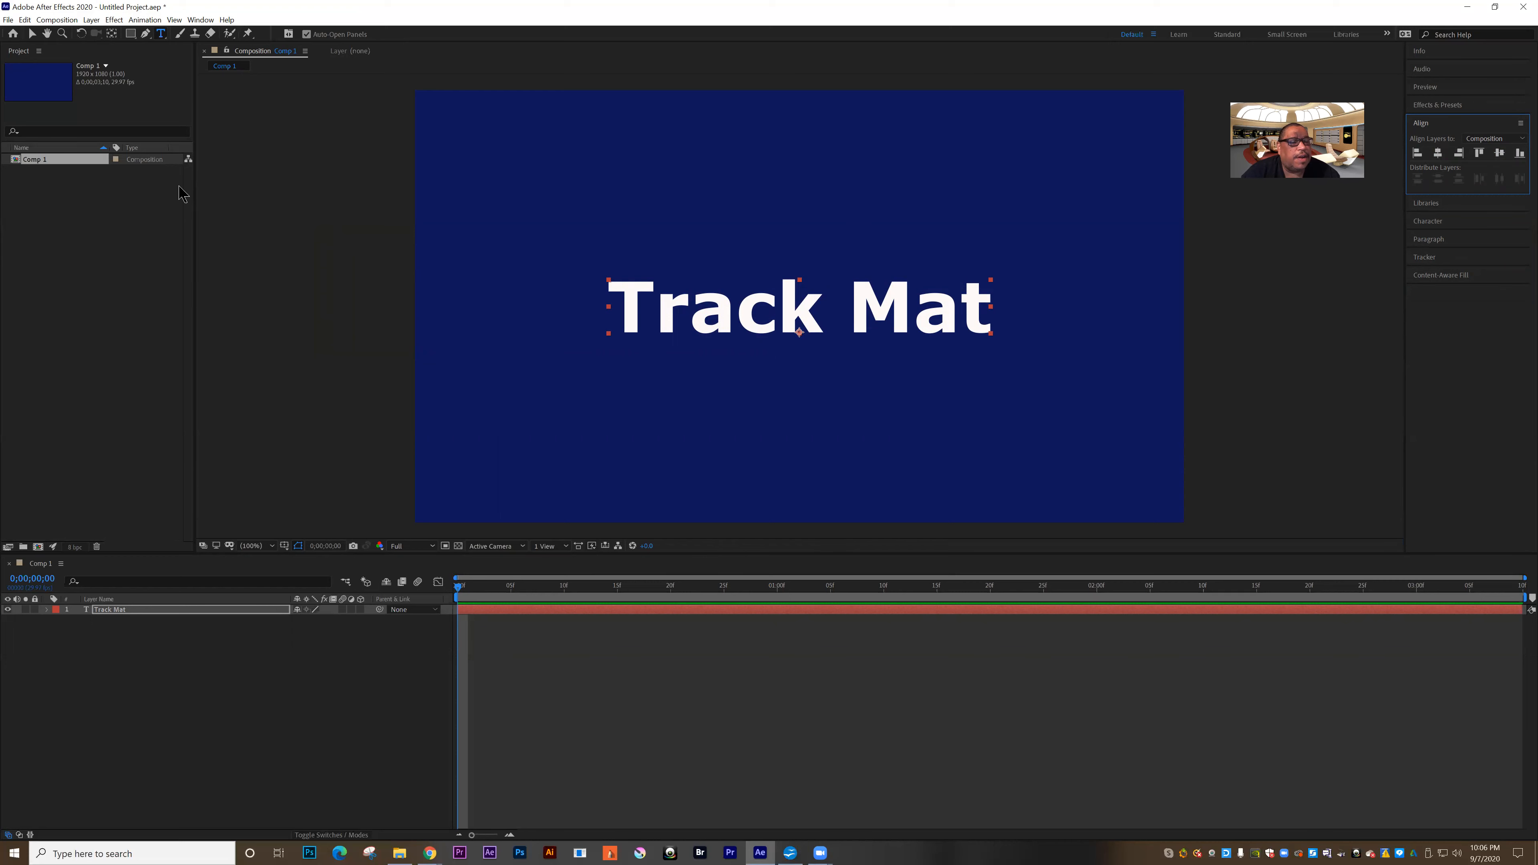
Draw a rectangle on its own shape layer covering the Track Mat text, with a bright red fill and no stroke.
left_click(130, 33)
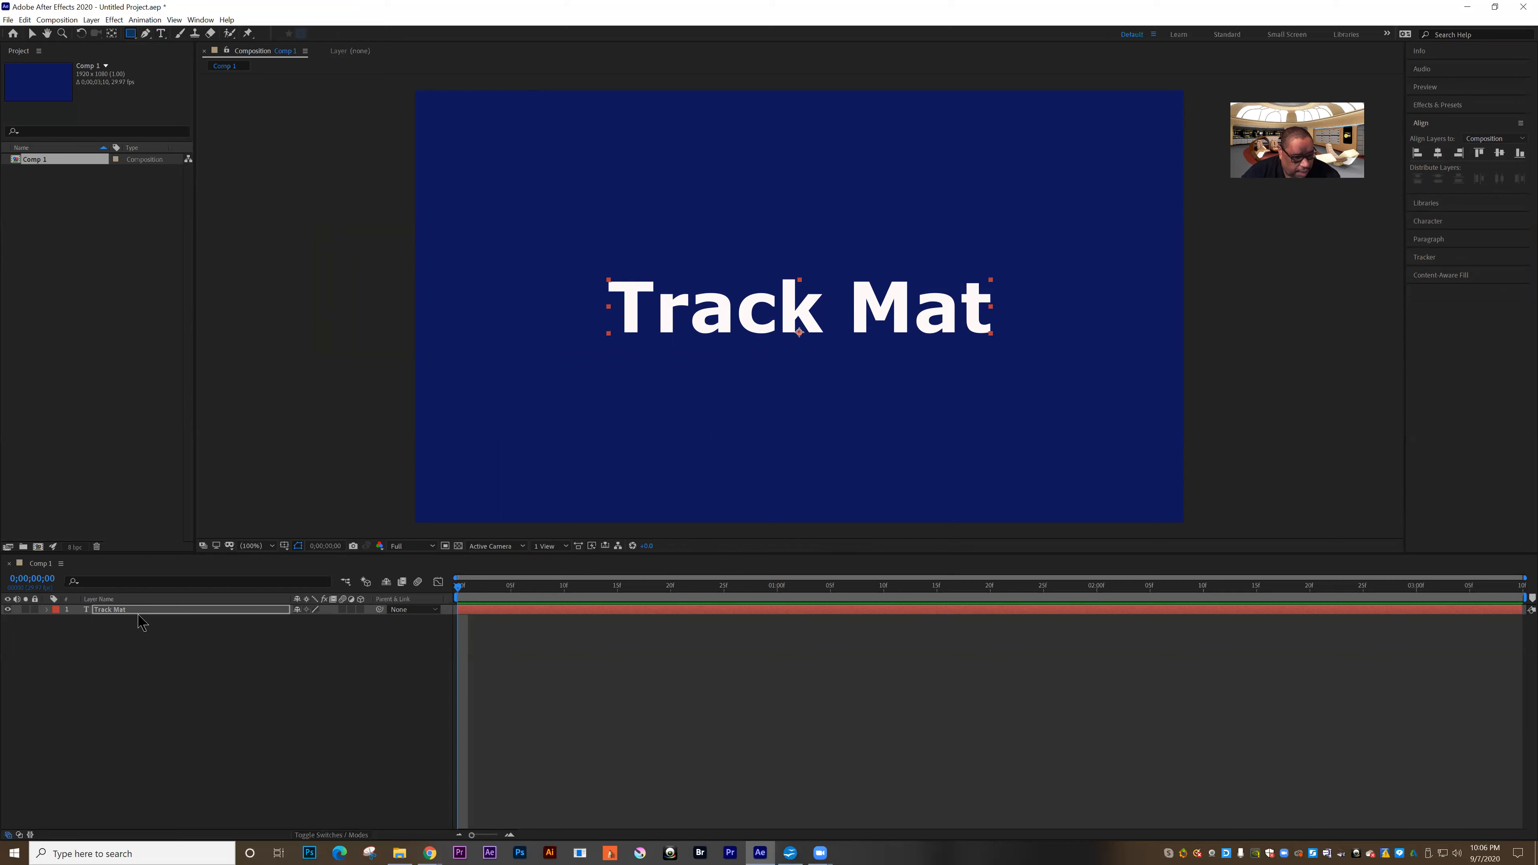
left_click(167, 708)
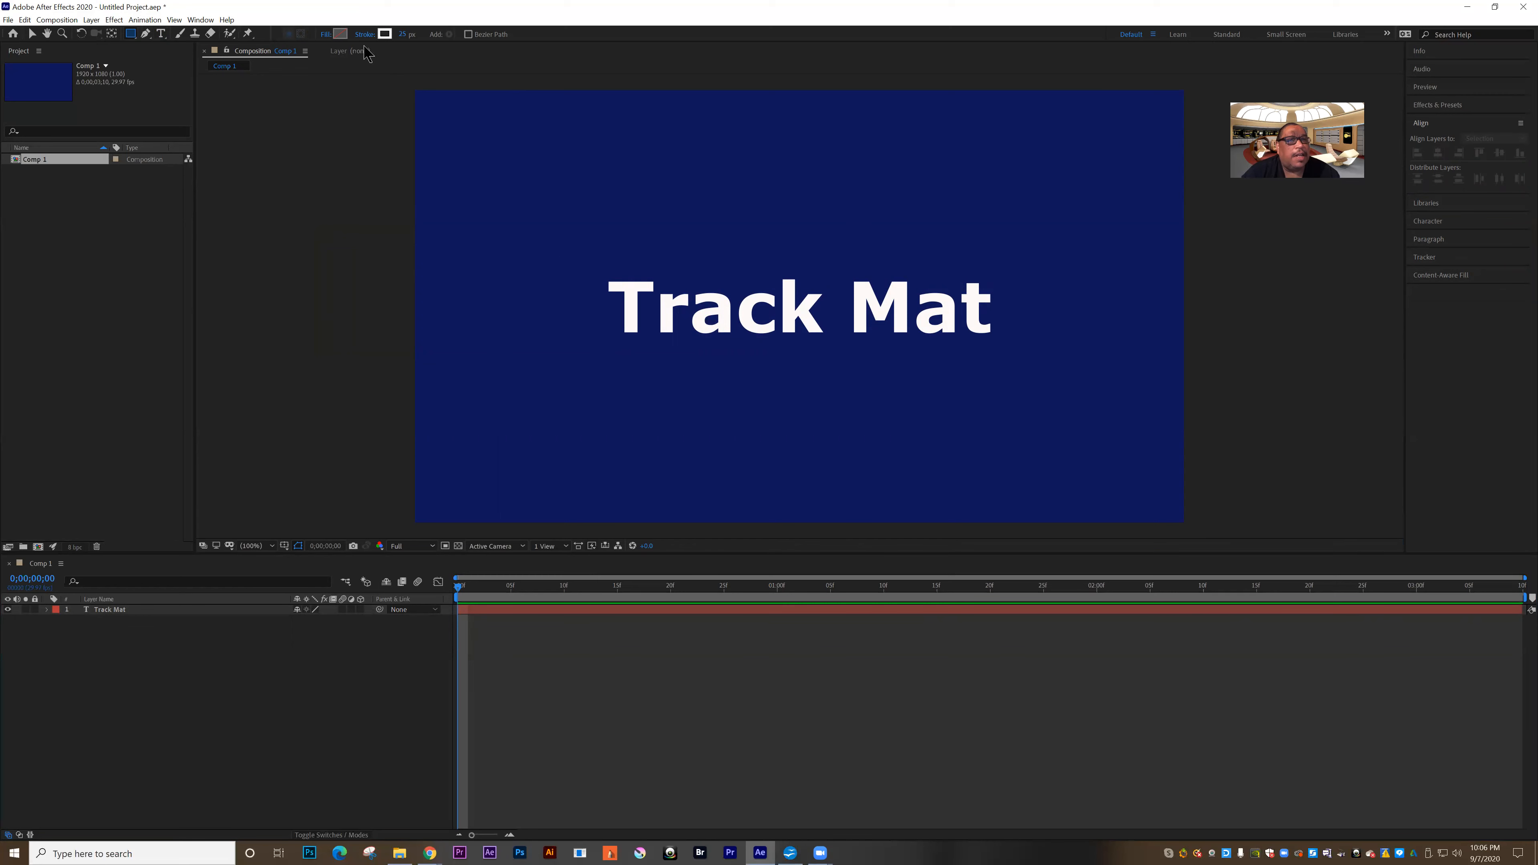
left_click(340, 34)
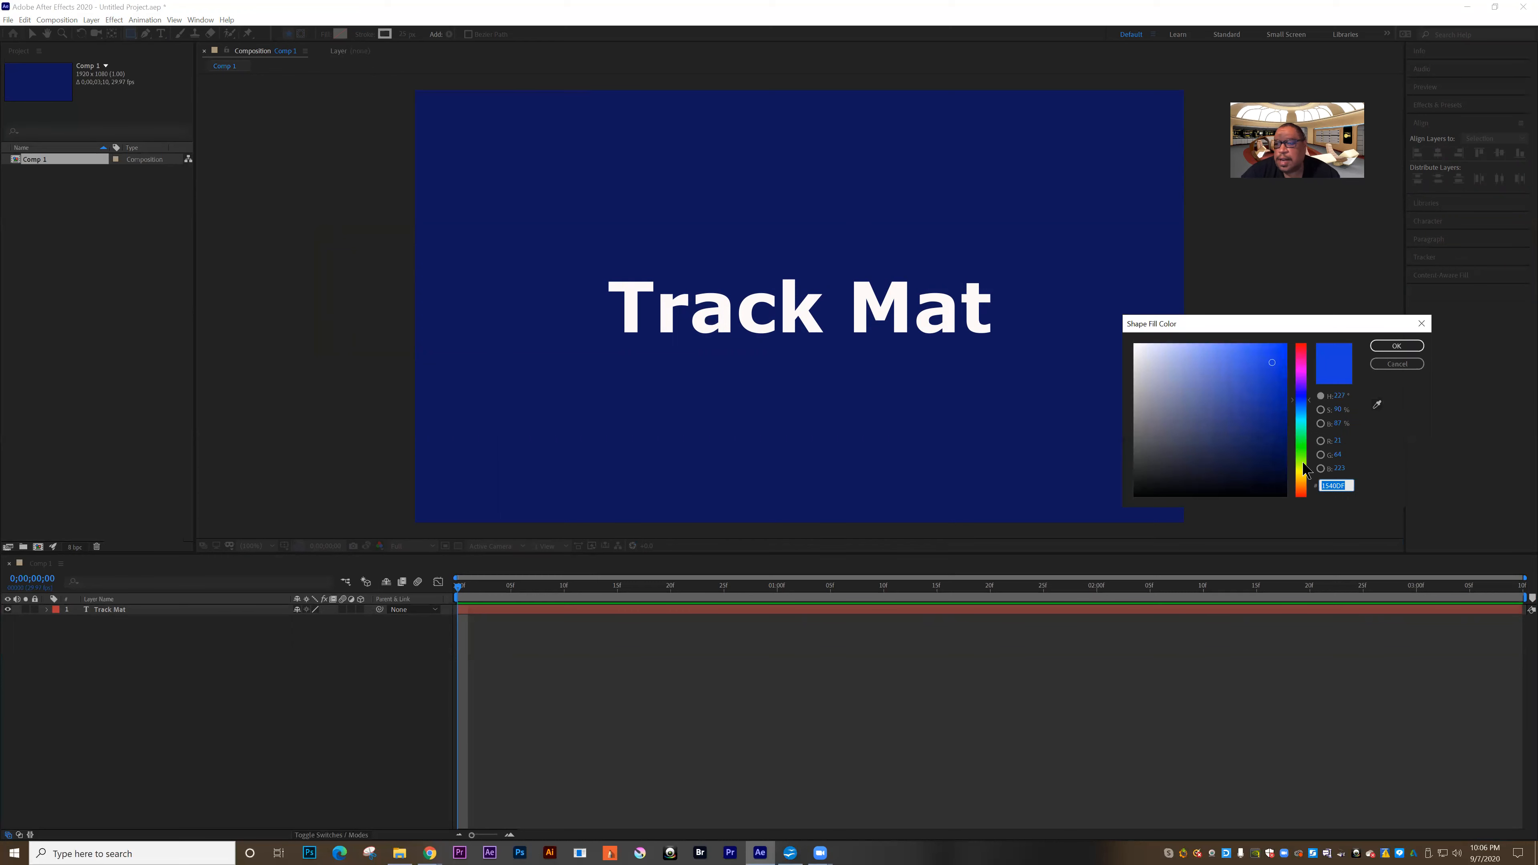
left_click(1305, 347)
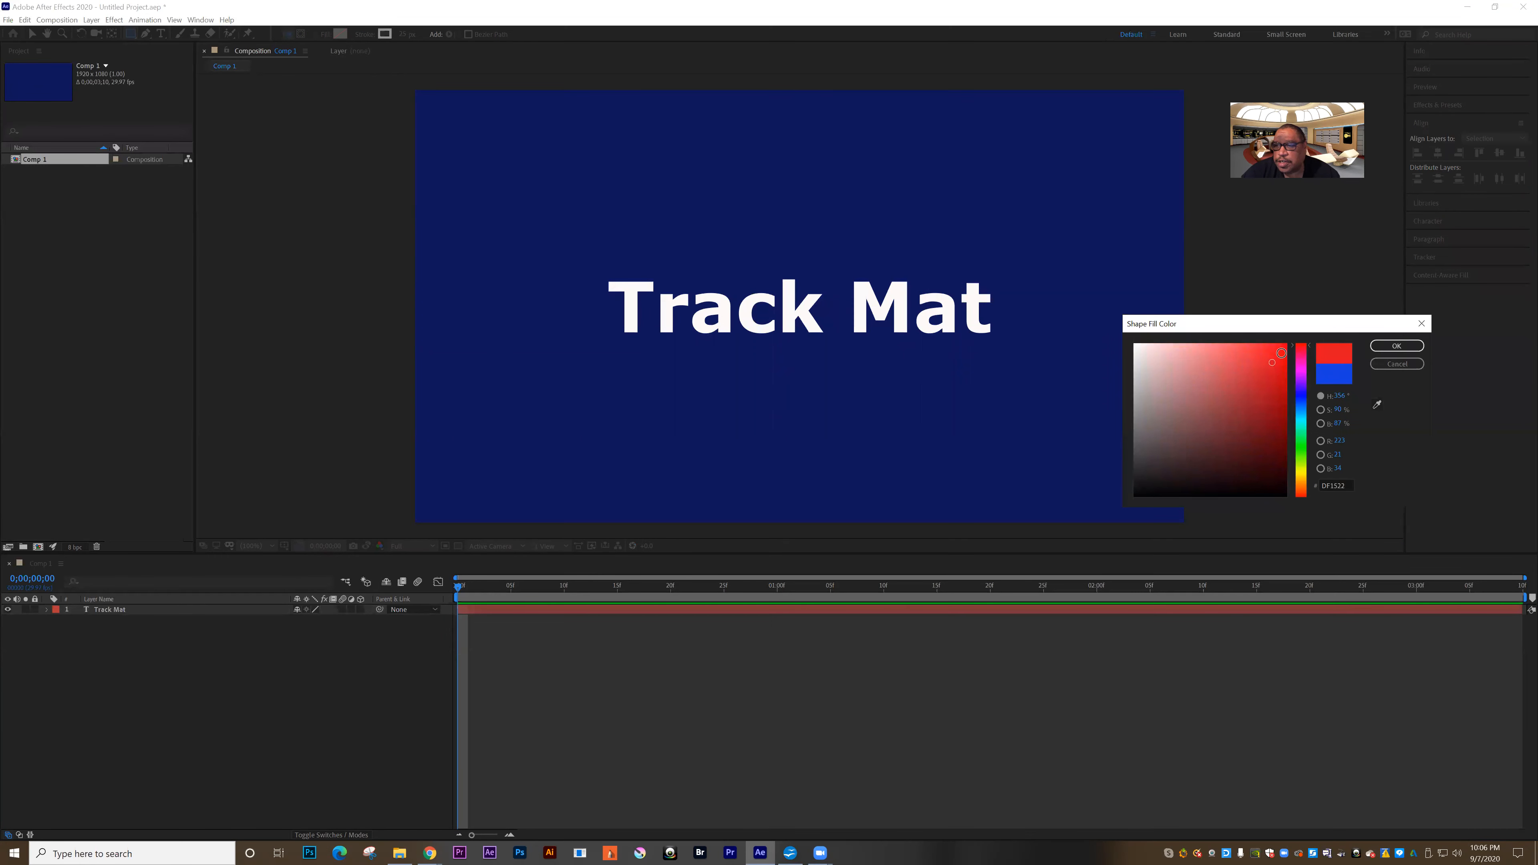
left_click(1396, 345)
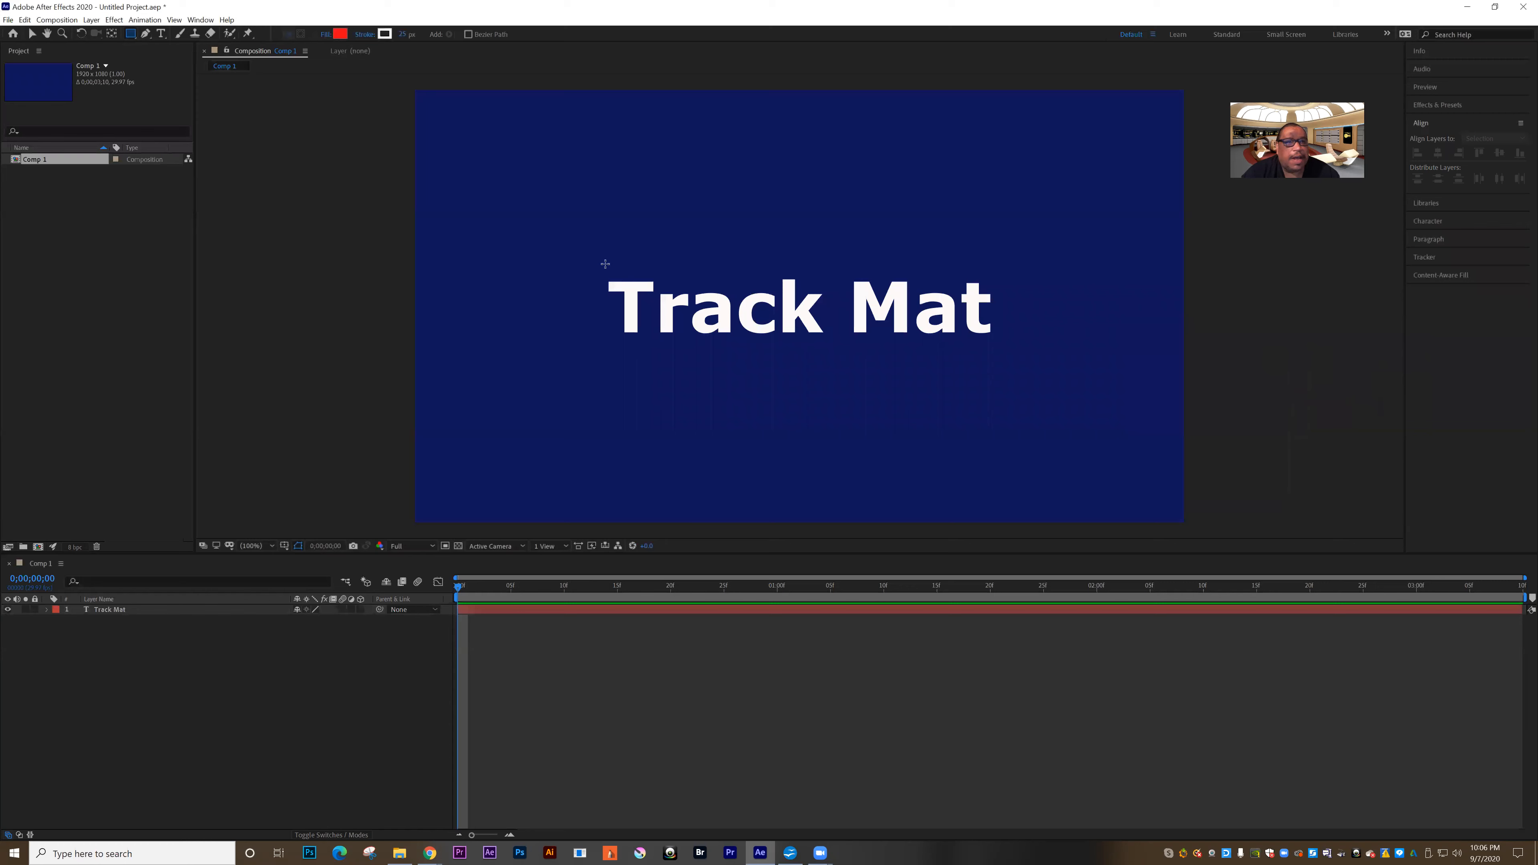
left_click(365, 35)
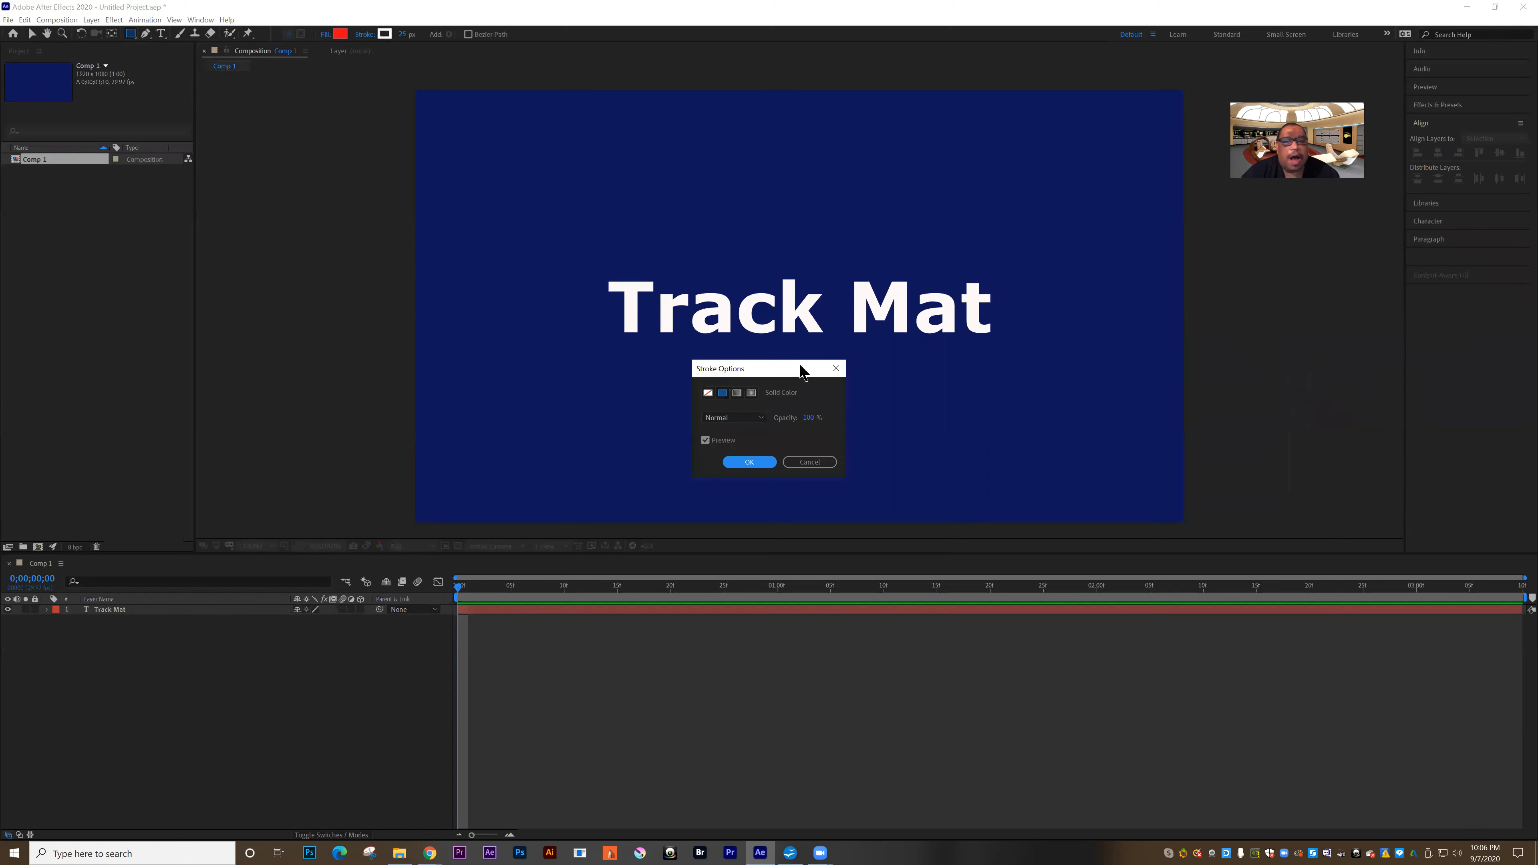
left_click(739, 464)
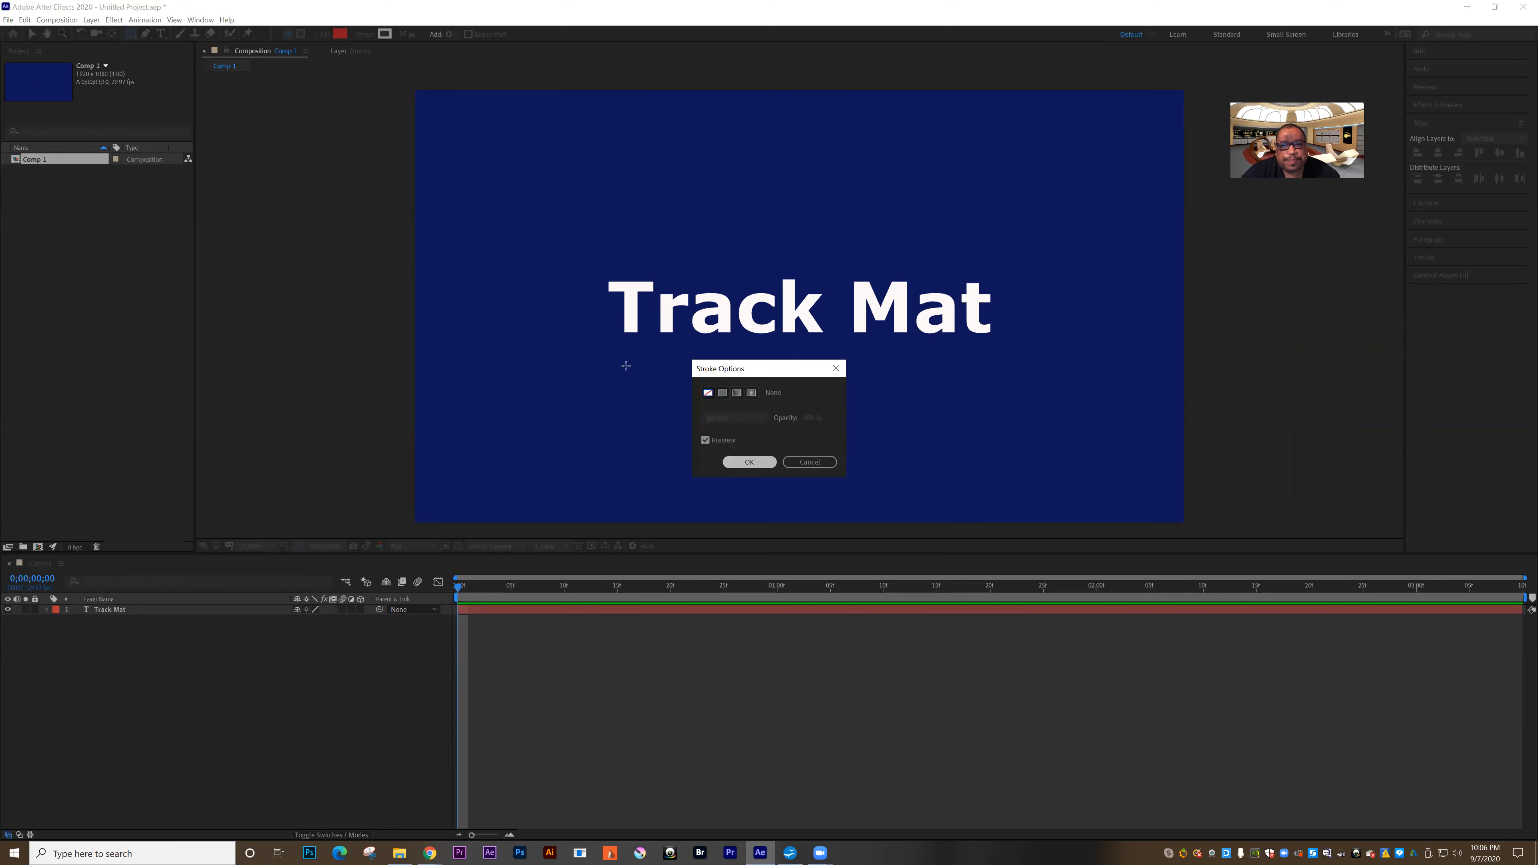
left_click_drag(593, 266, 1024, 352)
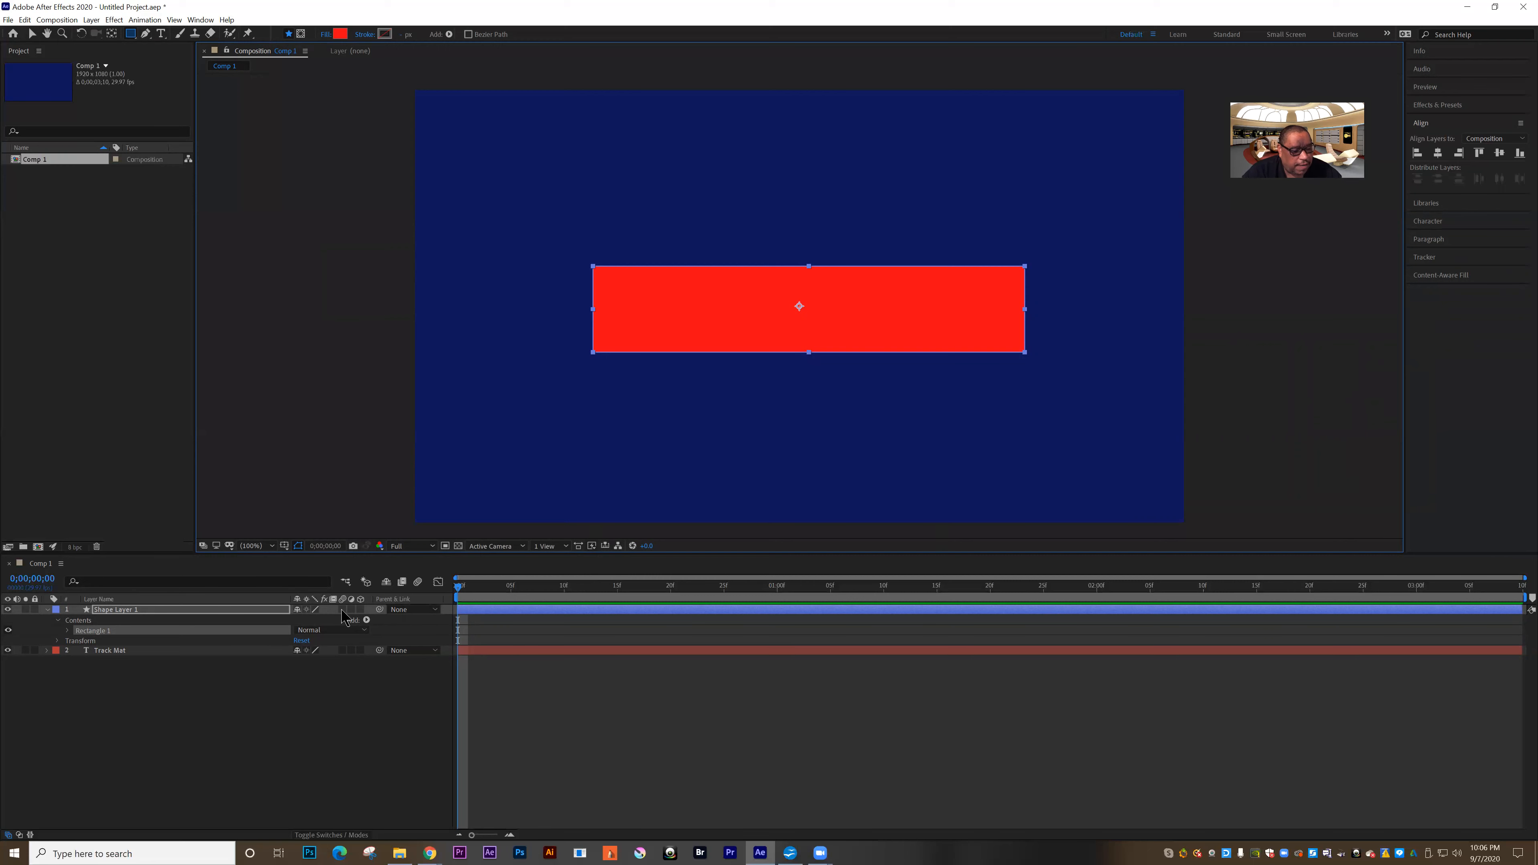
Display the layers' Mode and track matte columns in the timeline.
left_click(325, 840)
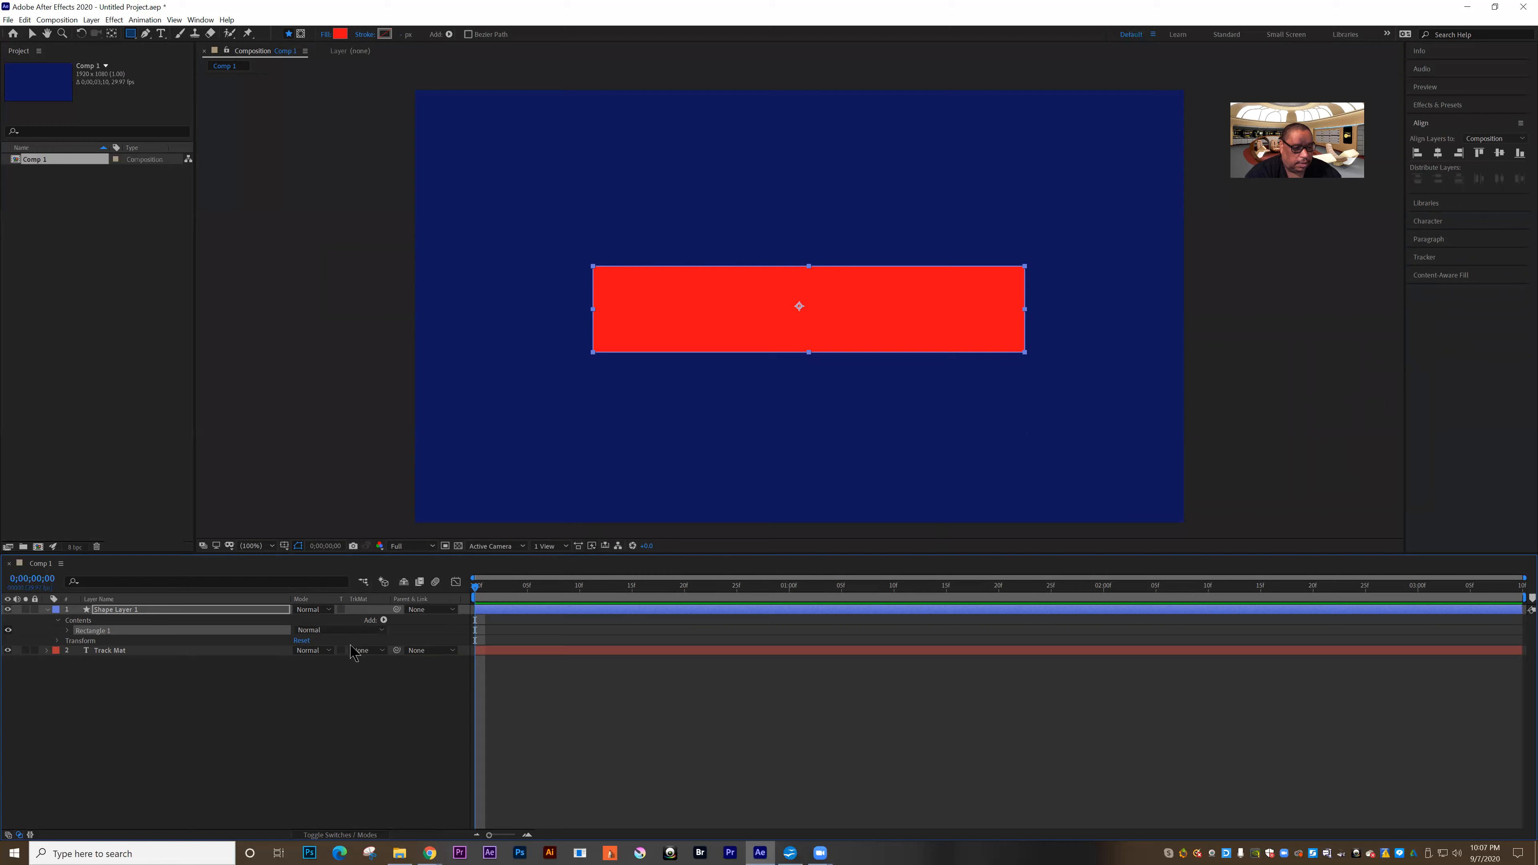
Try preserving underlying transparency on the red rectangle's shape layer and turn it off again.
left_click(342, 610)
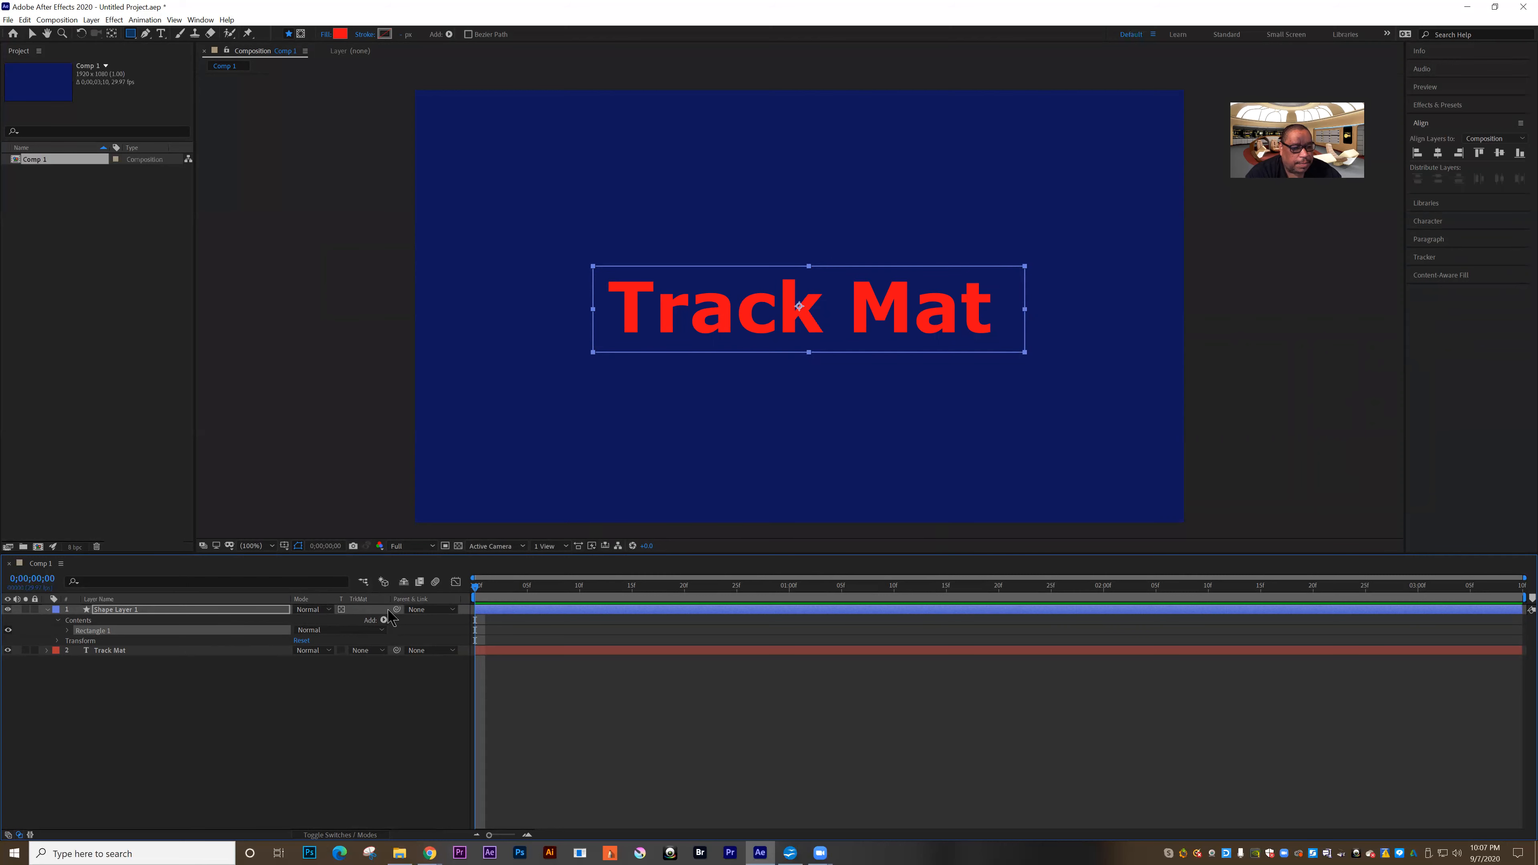
left_click(331, 610)
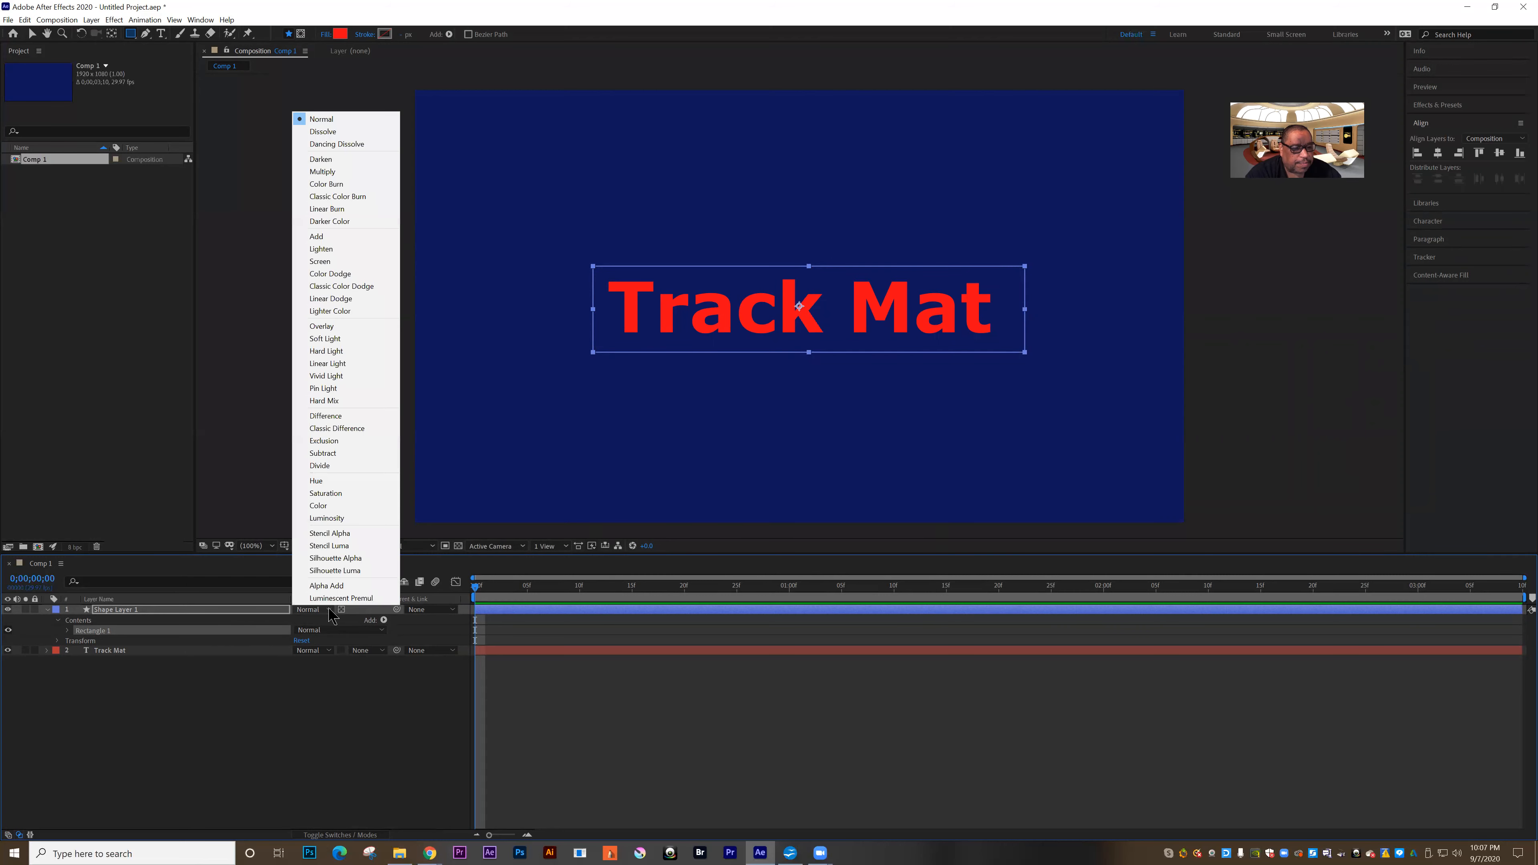
left_click(419, 619)
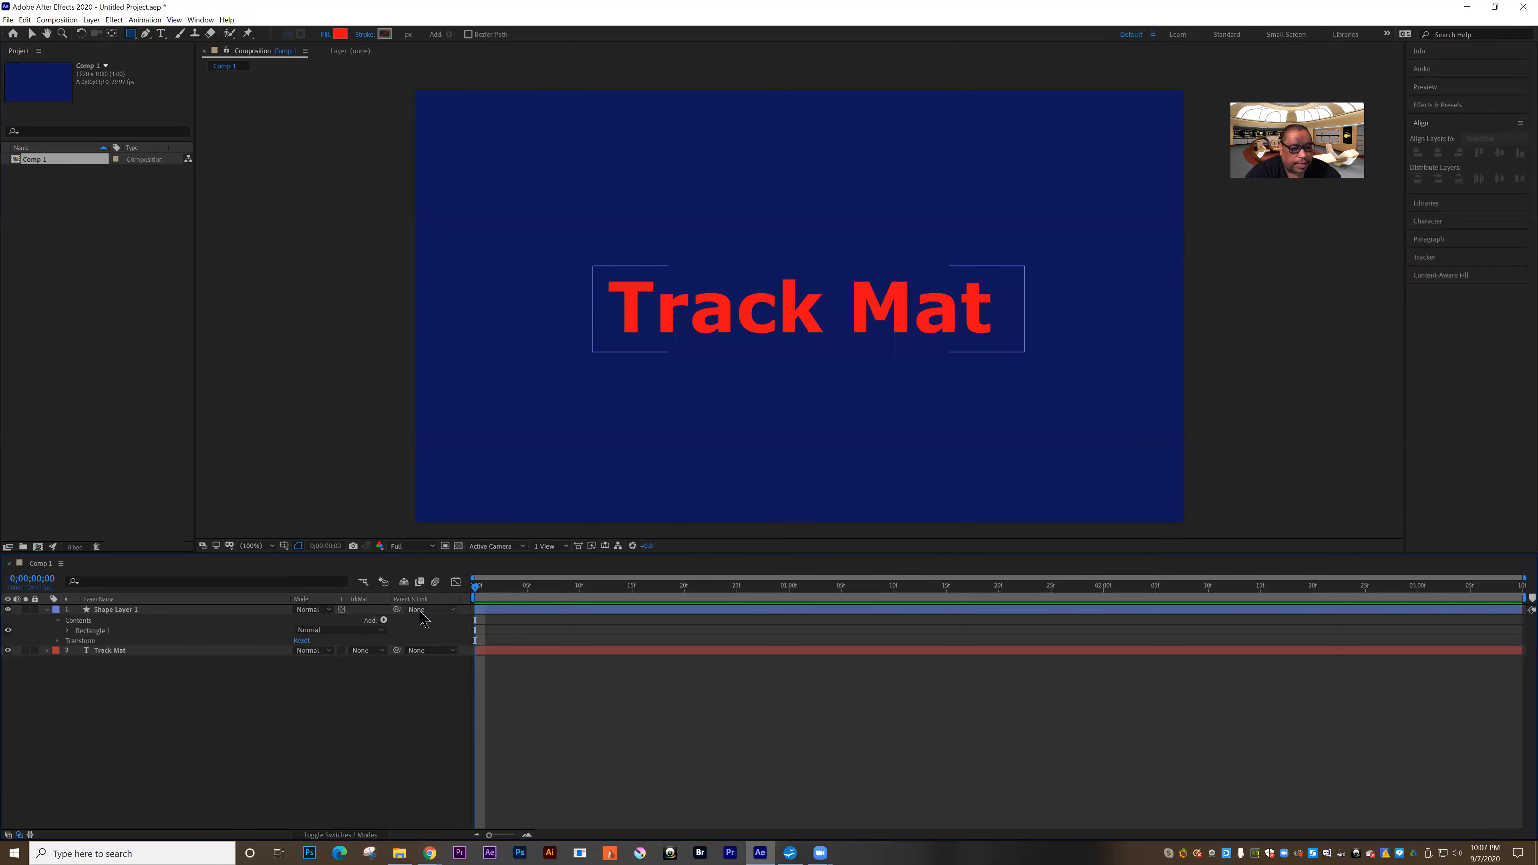
left_click(421, 611)
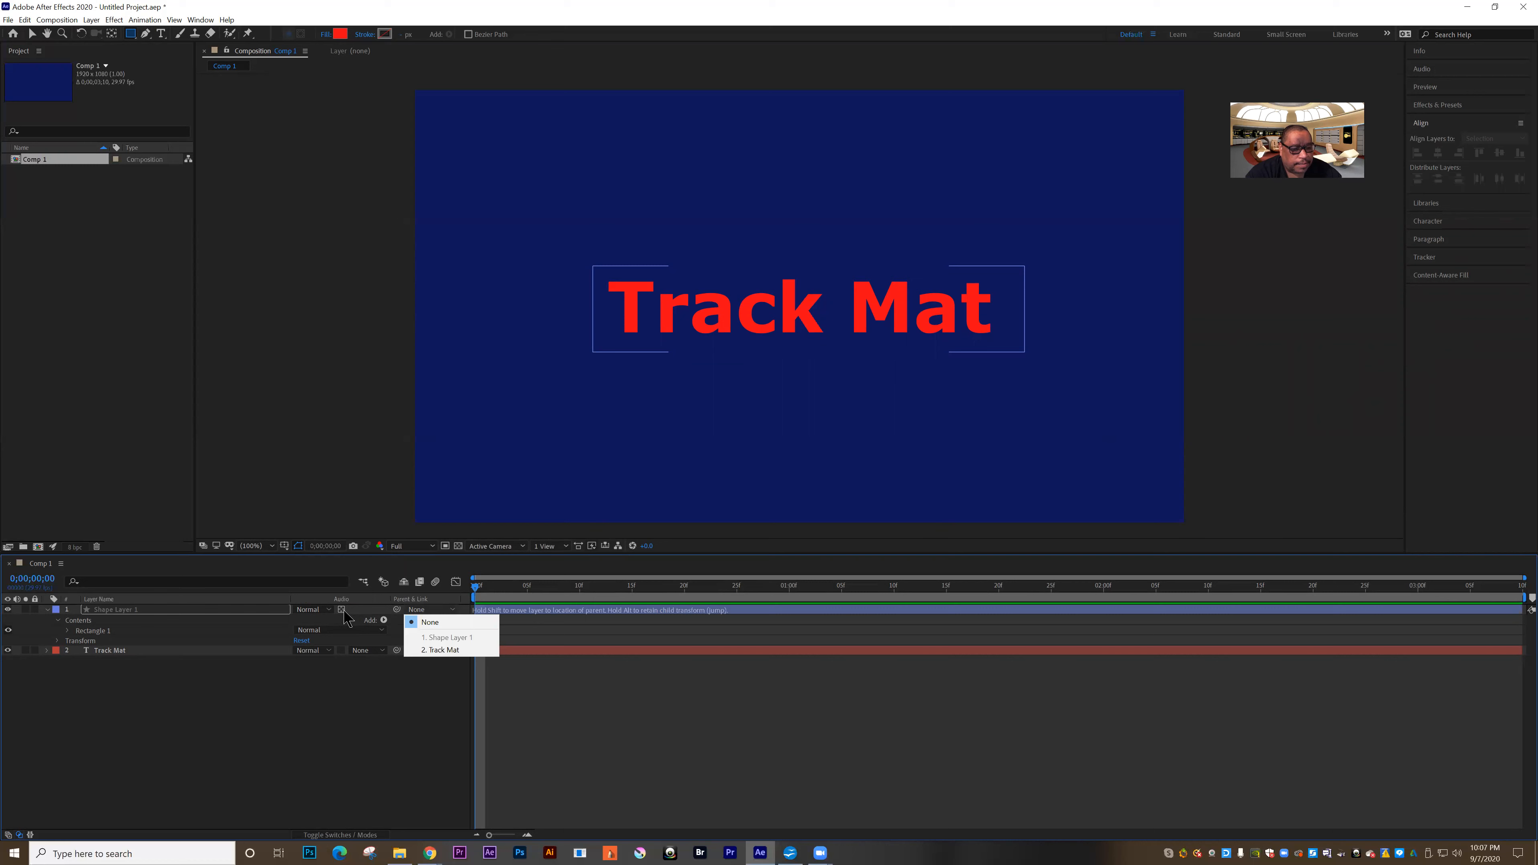
left_click(357, 617)
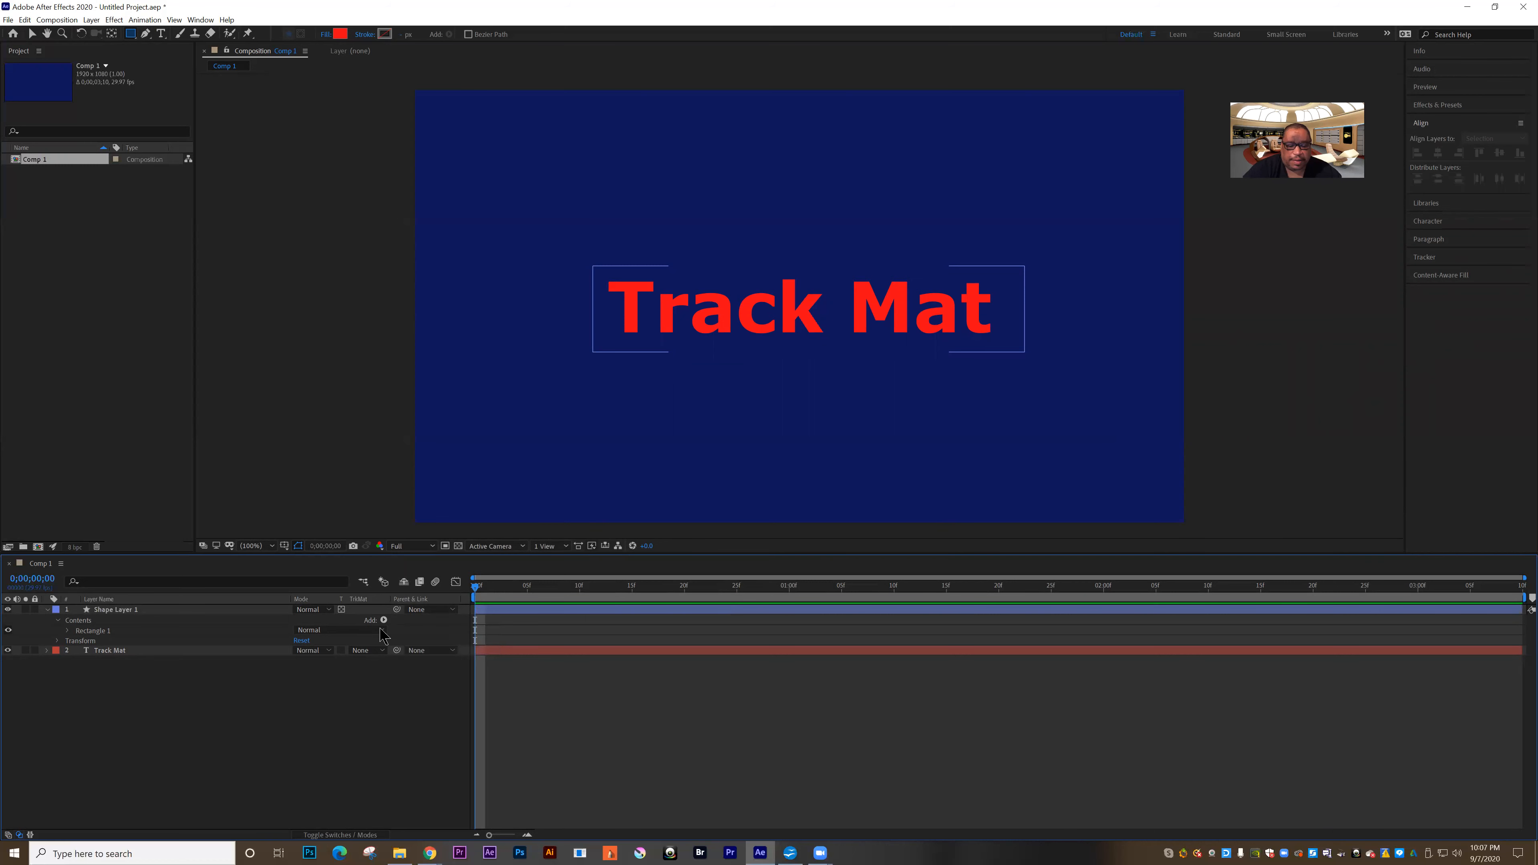
left_click(342, 610)
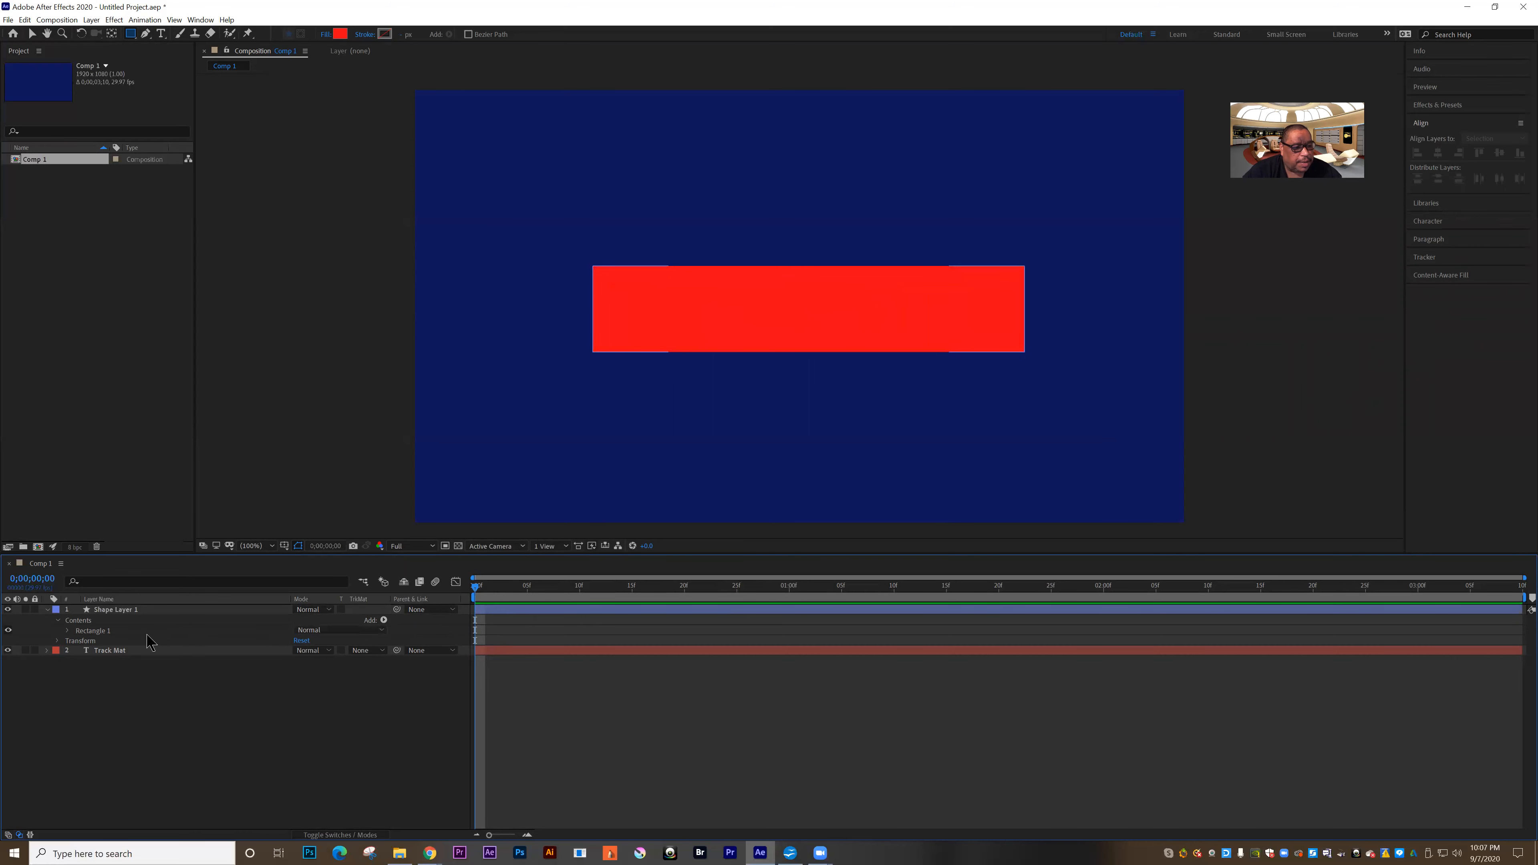
Examine the track matte options offered for the Track Mat text layer.
left_click(85, 655)
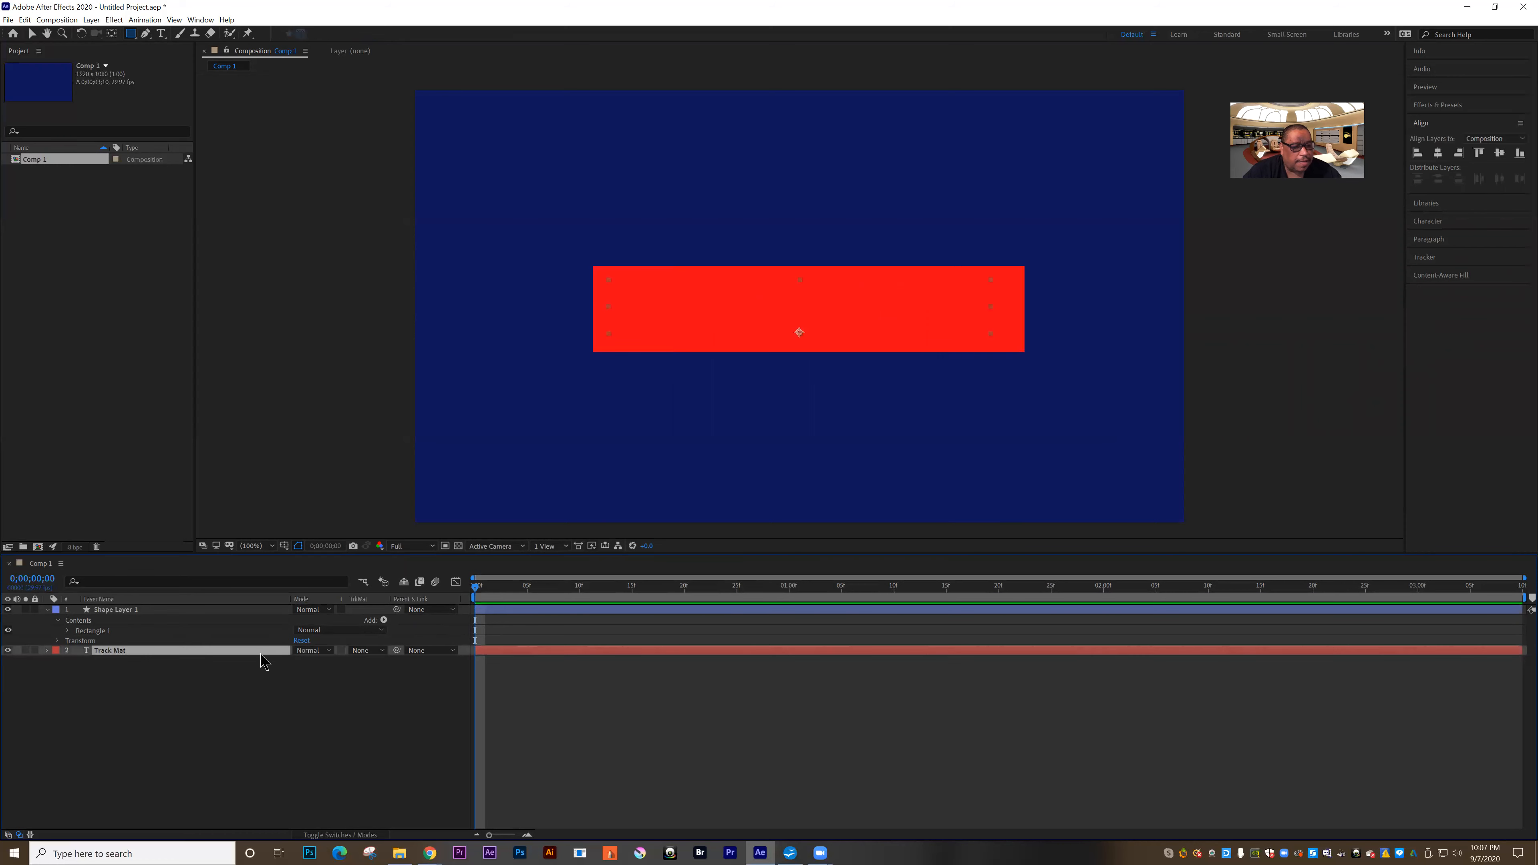
left_click(382, 652)
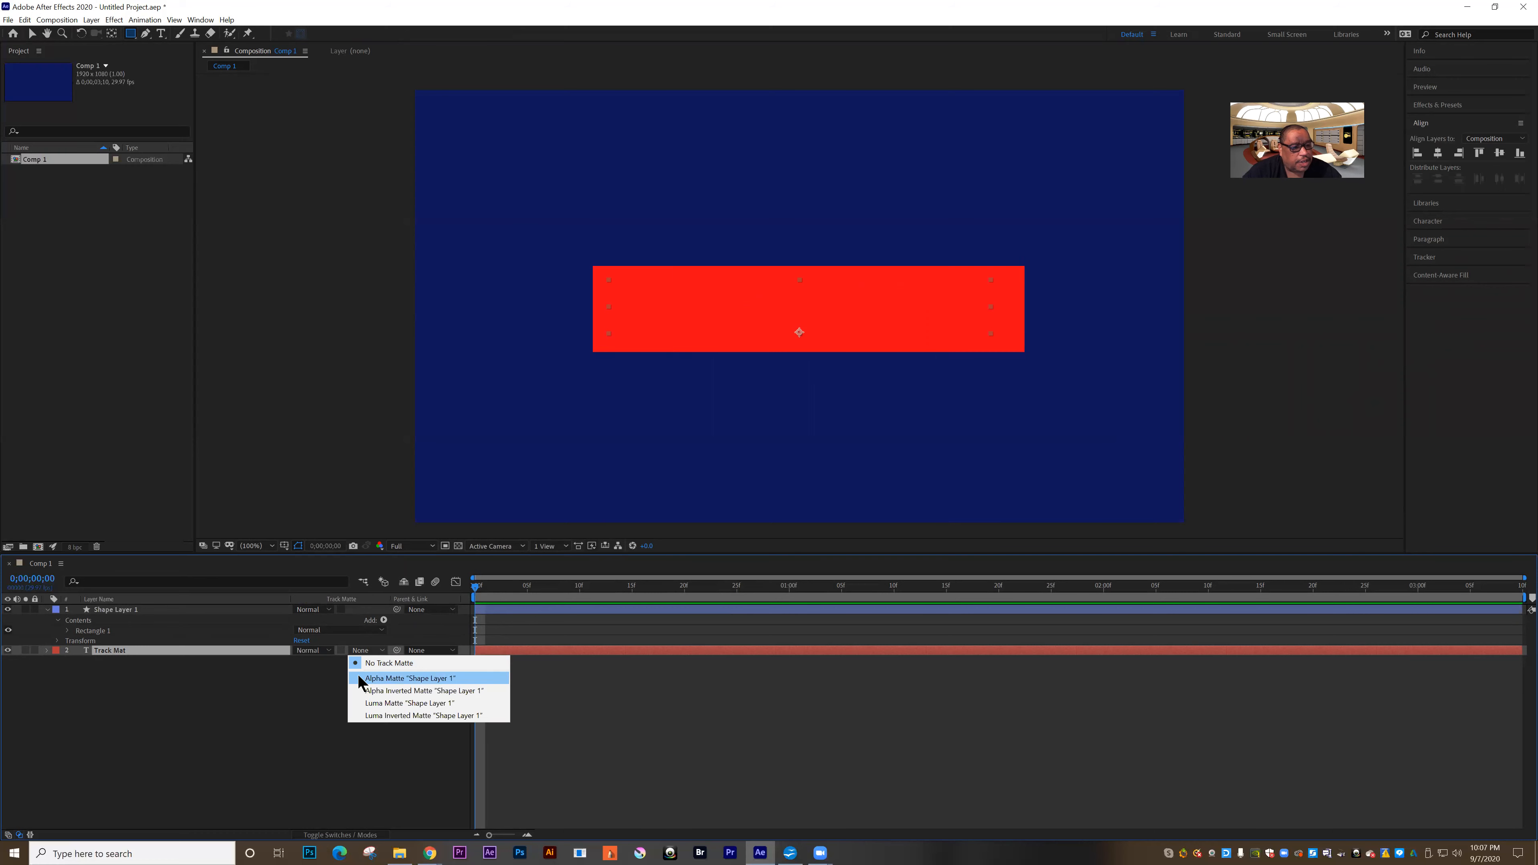
Rename the red rectangle's shape layer to "track mat".
left_click(110, 610)
key("r")
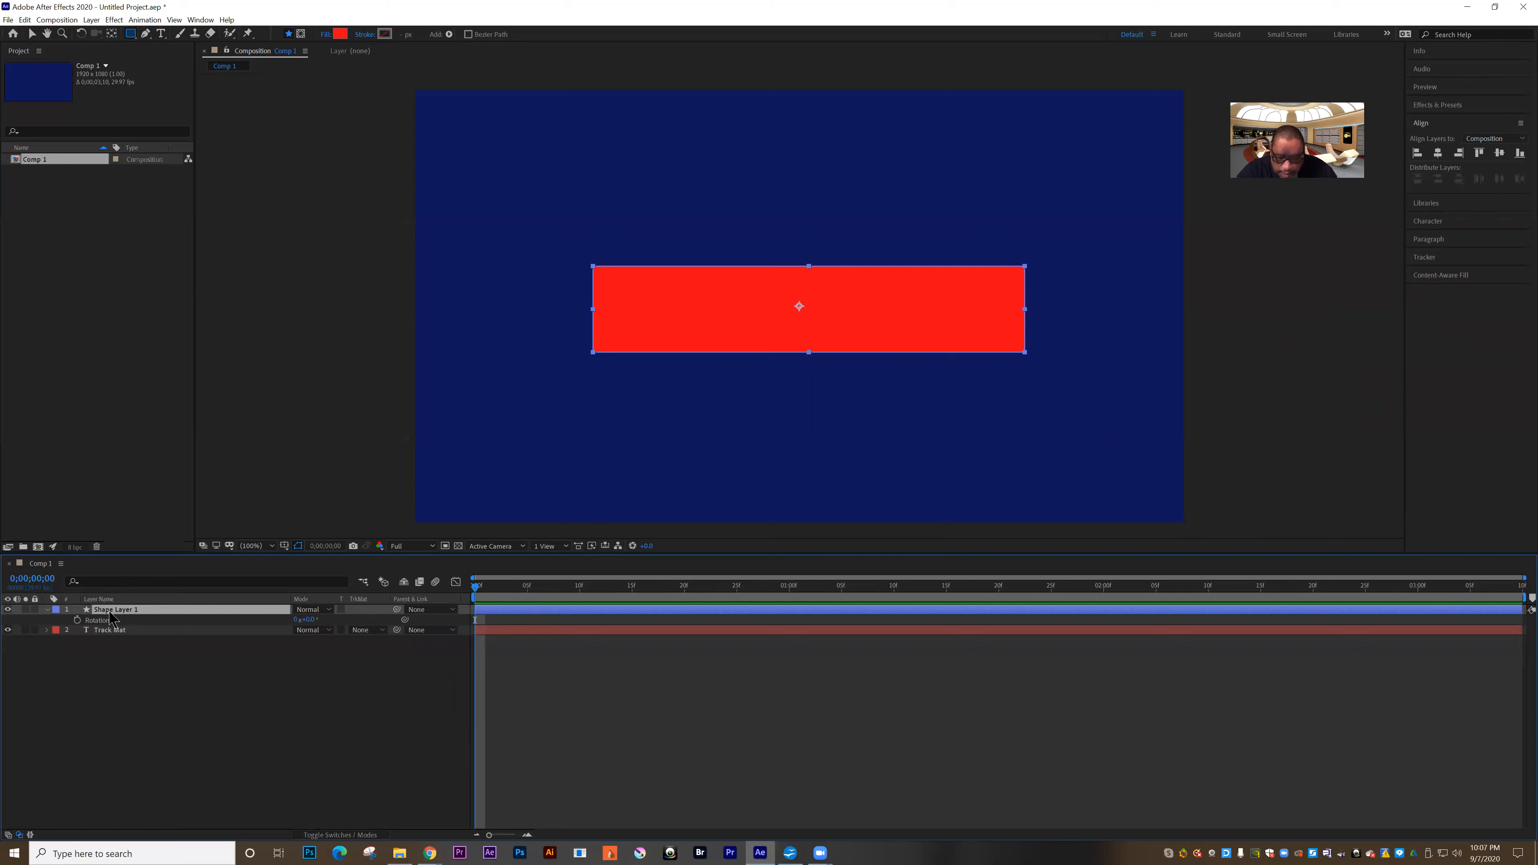
key("Return")
type("track mat")
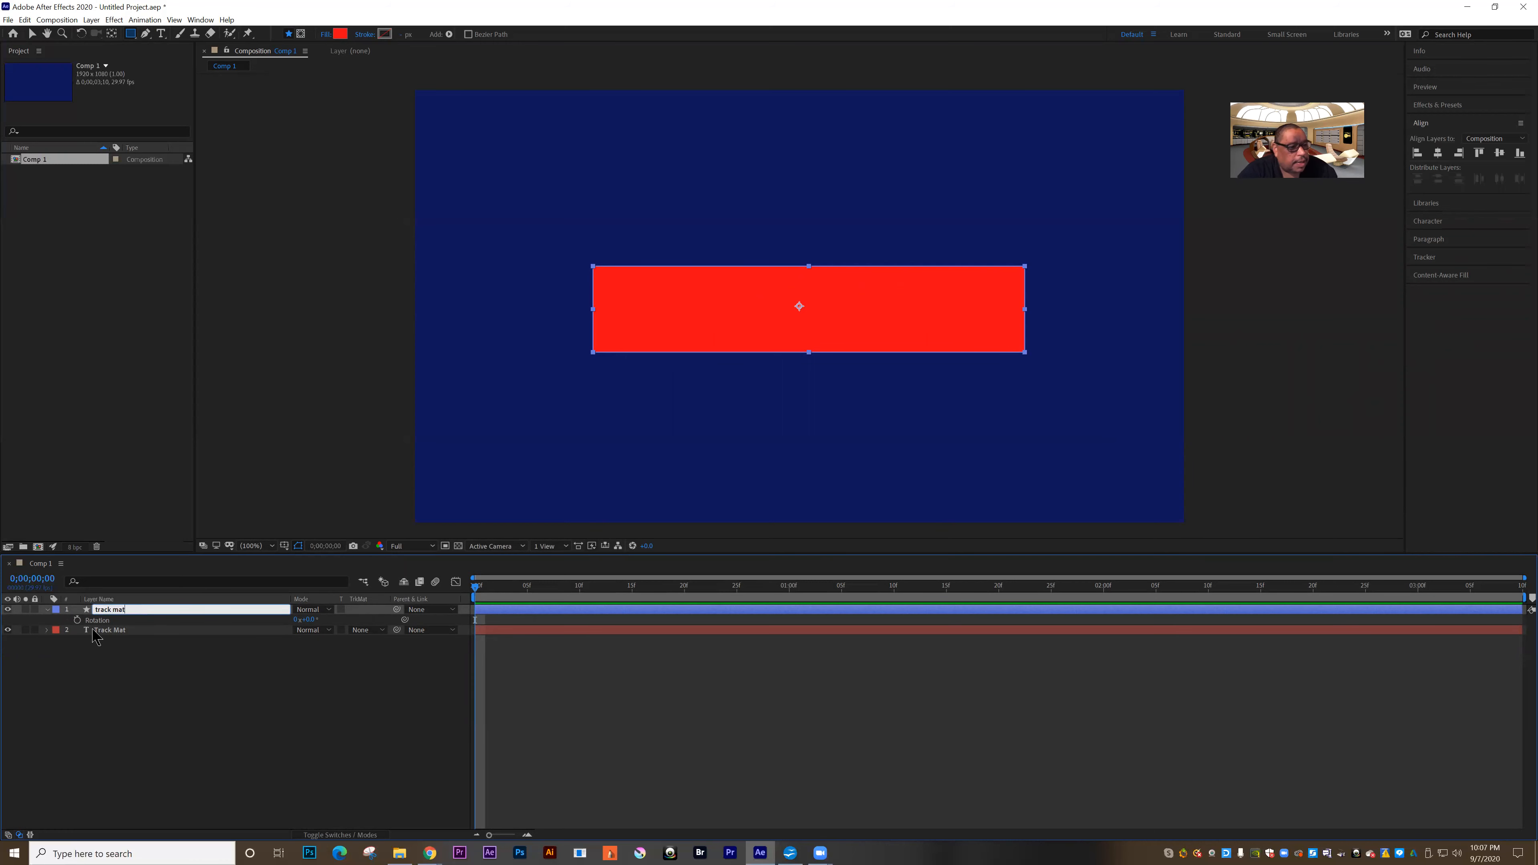
left_click(99, 672)
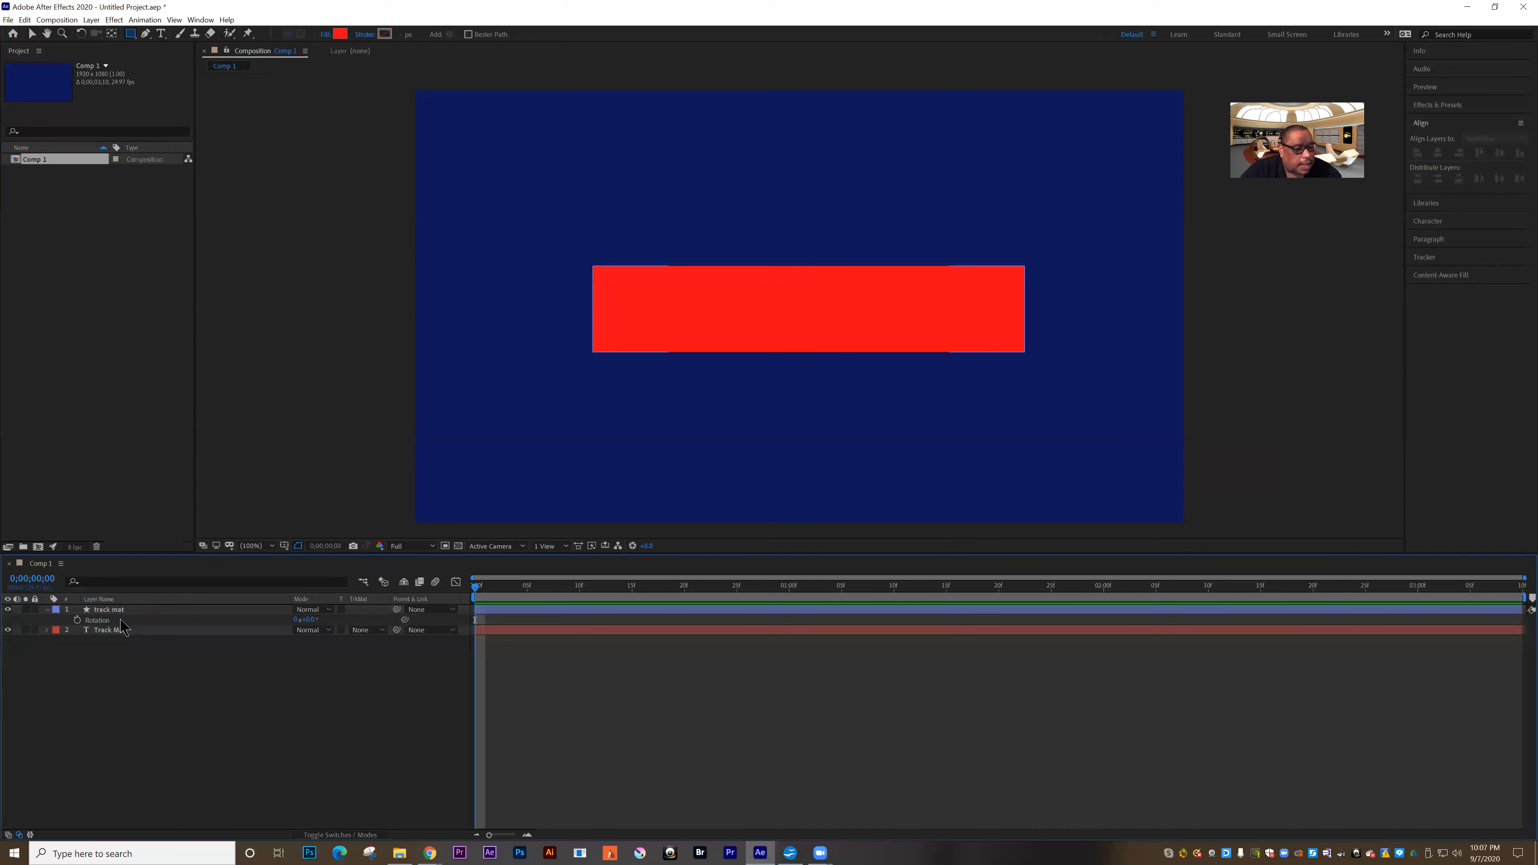
Rename the Track Mat text layer to "text" and set its track matte to Alpha Matte "track mat".
left_click(120, 636)
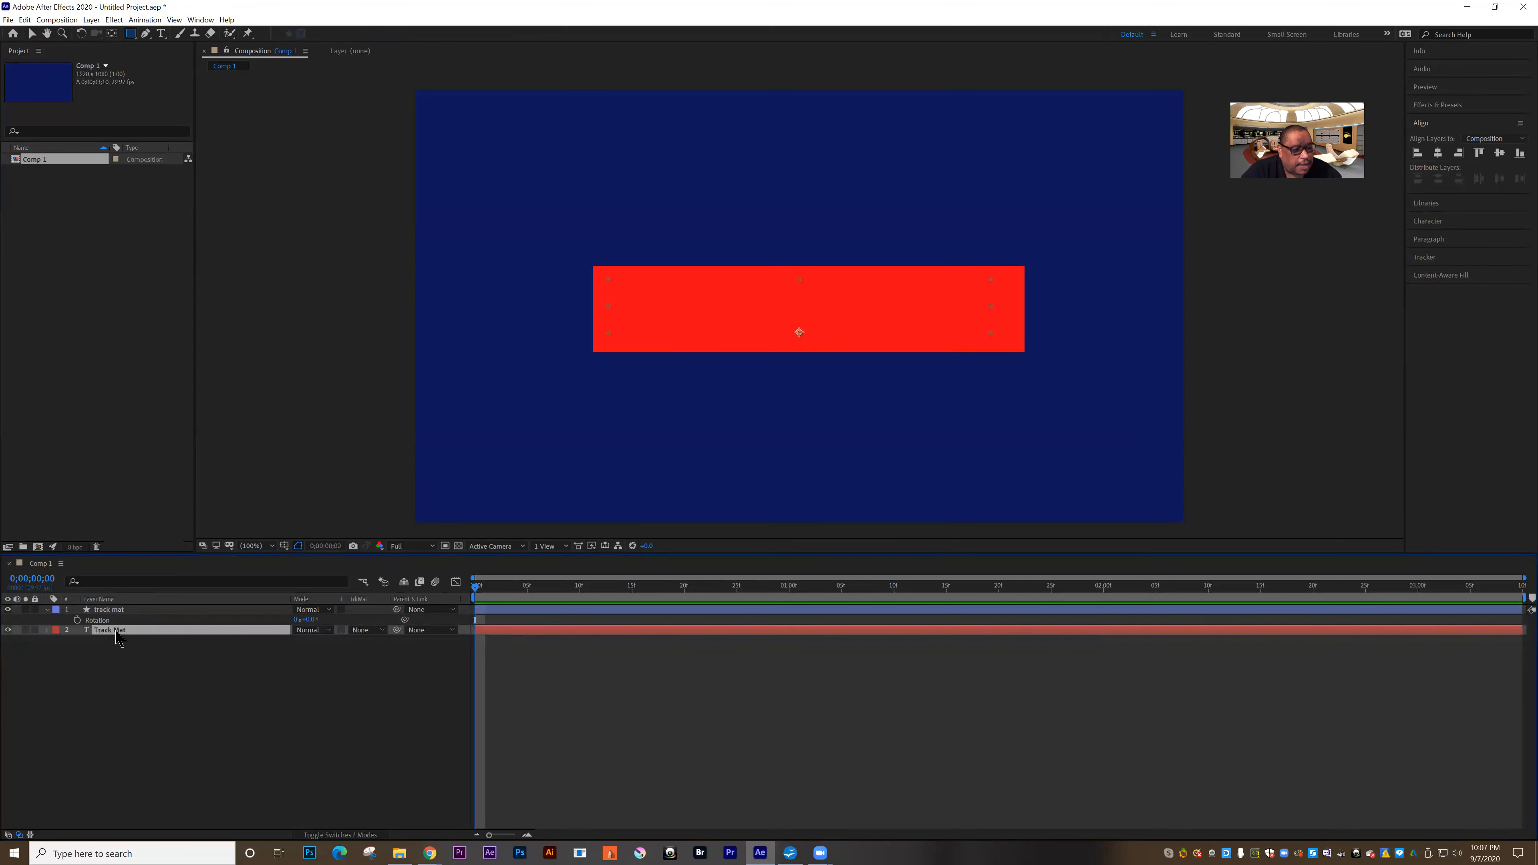
key("Return")
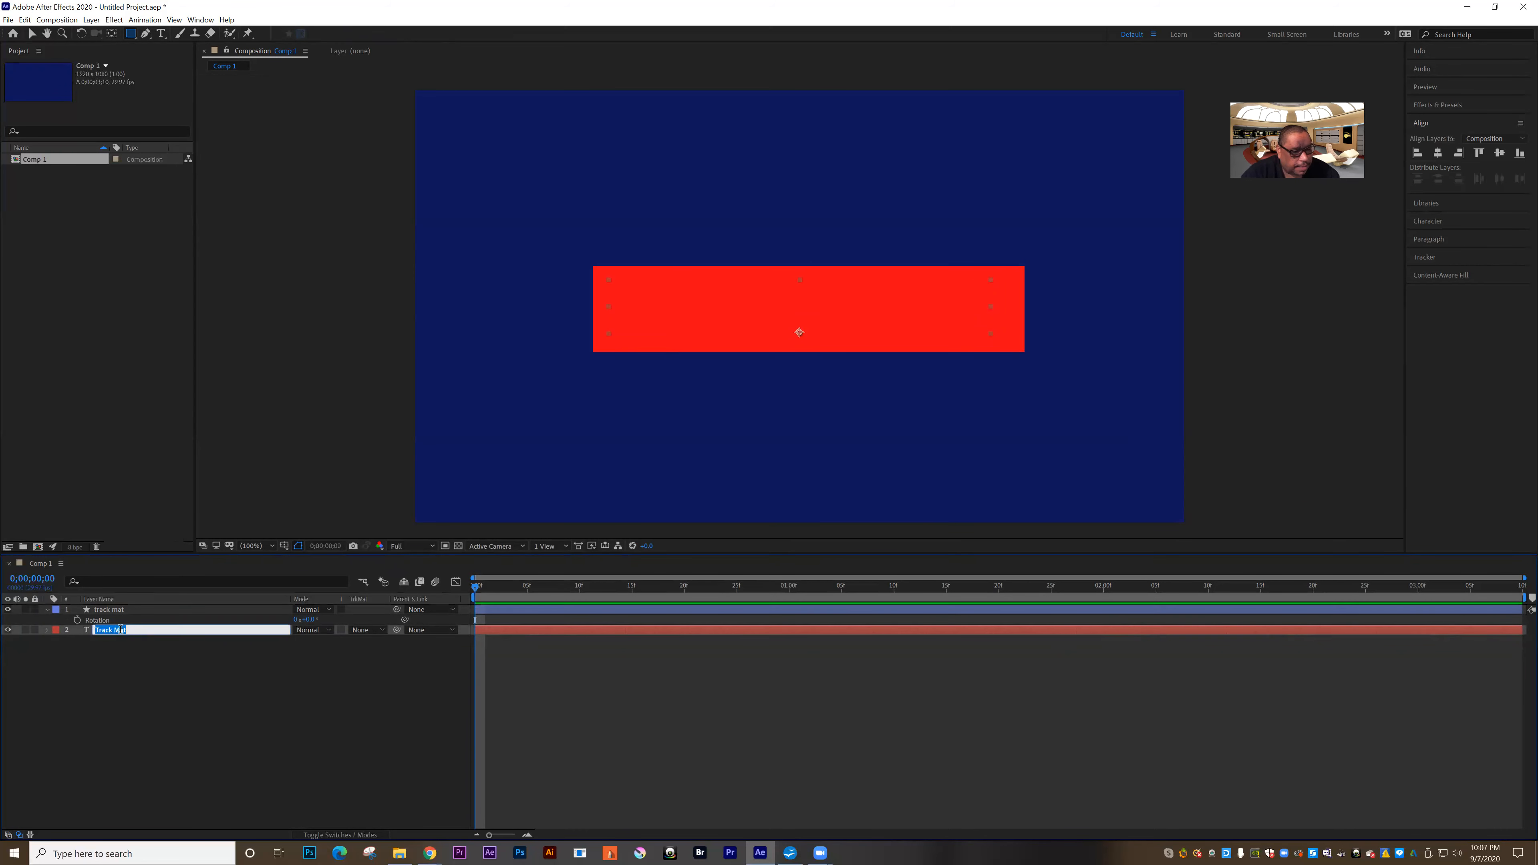
type("text")
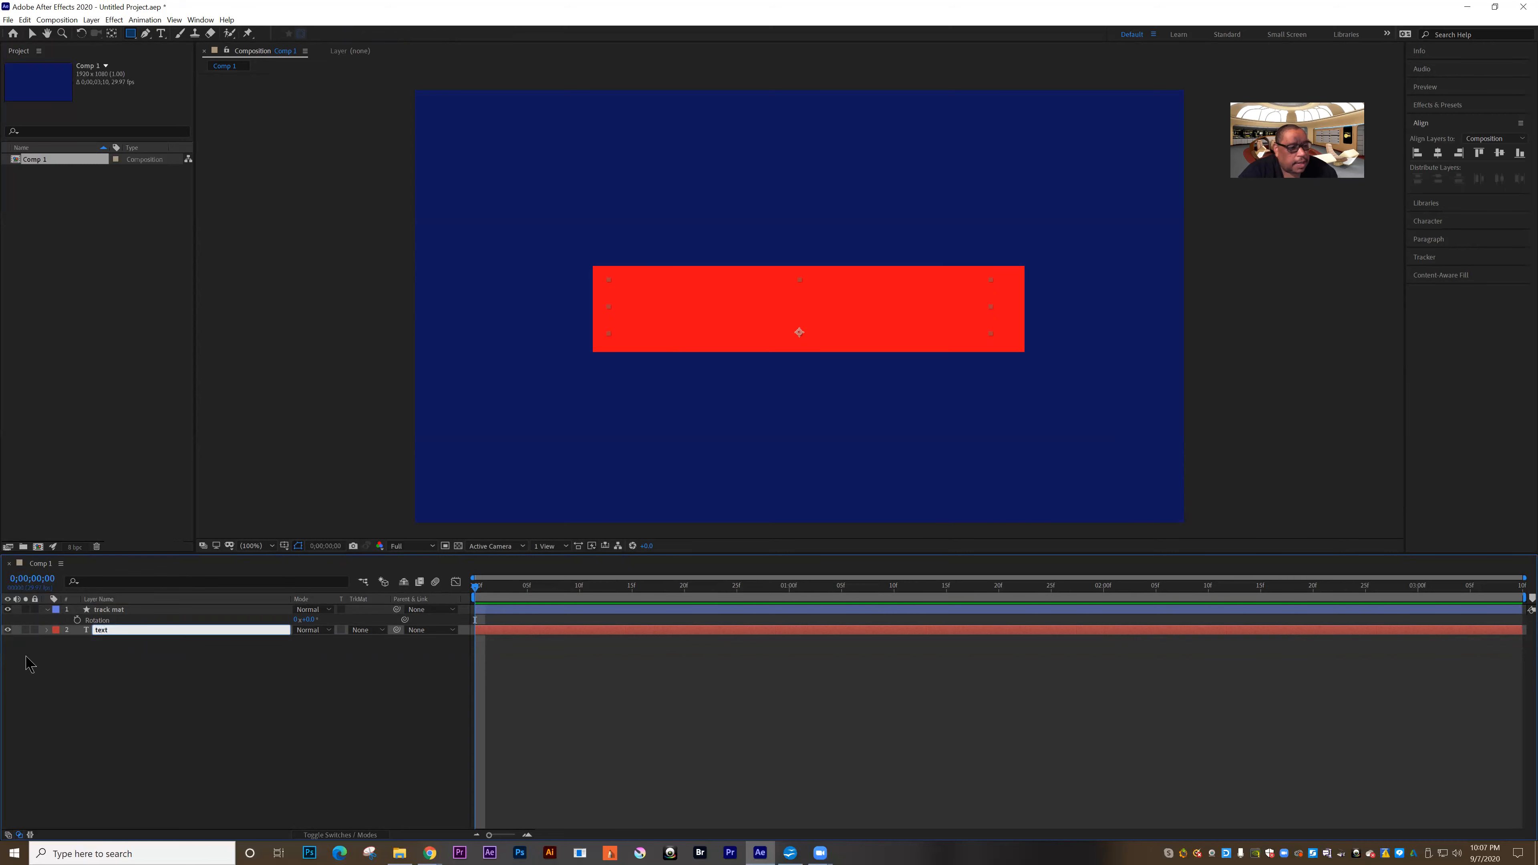
left_click(145, 707)
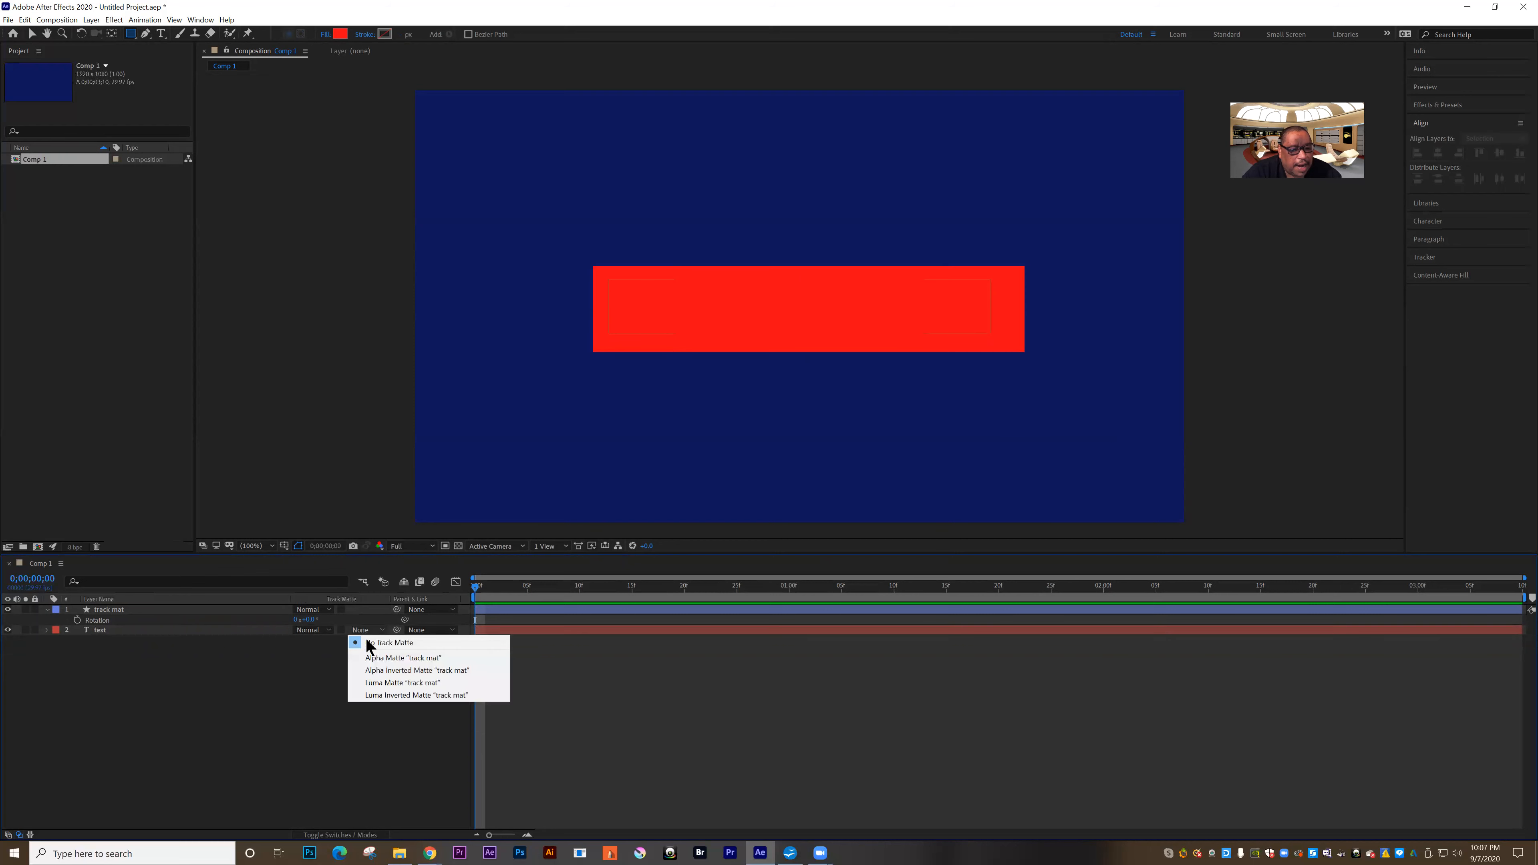
left_click(374, 660)
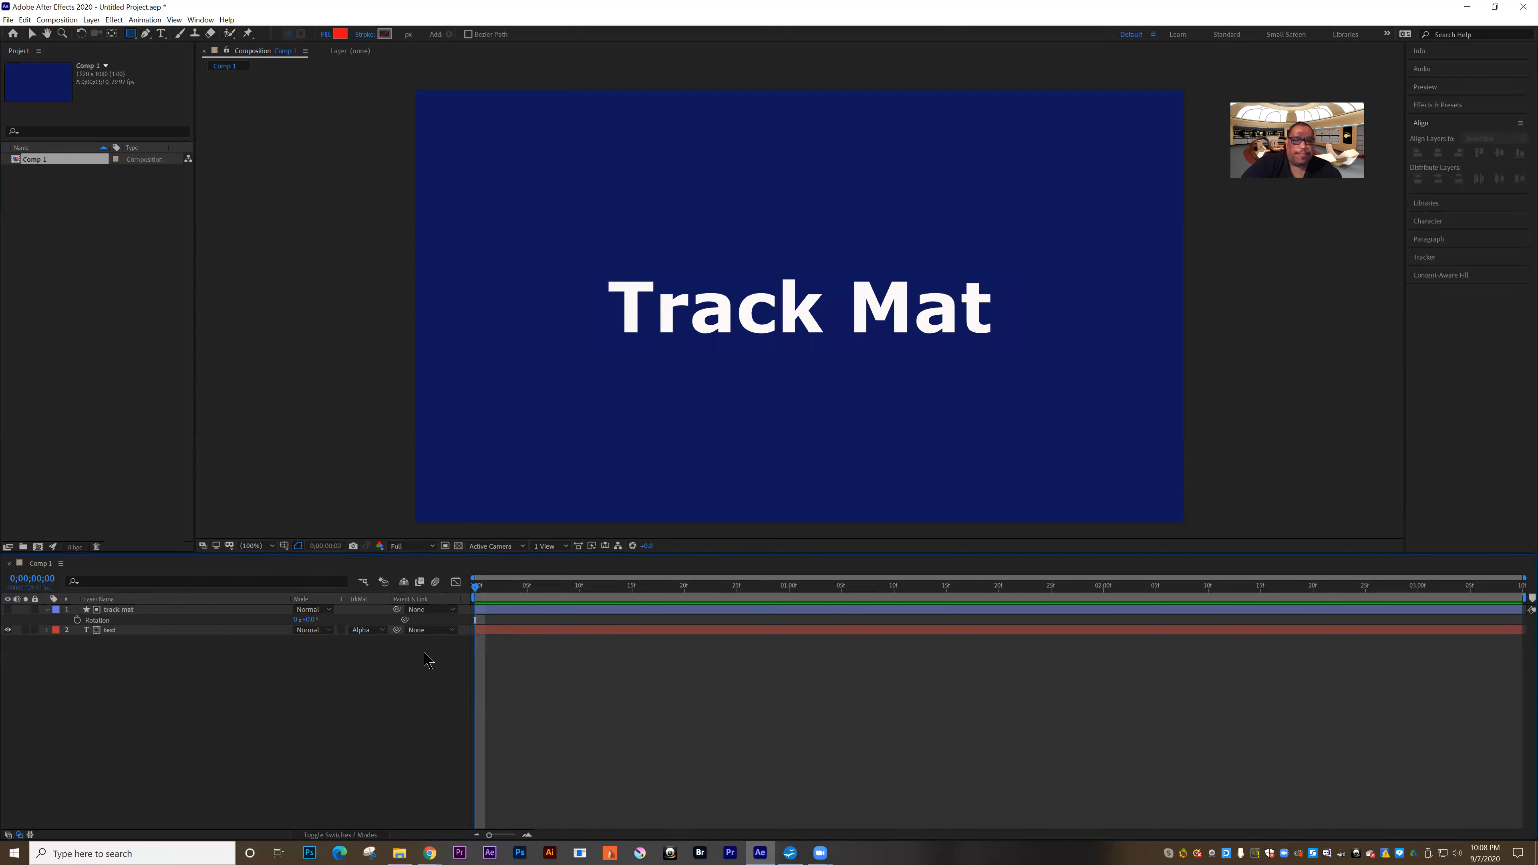
Try shifting the matted text slightly up and to the left in the composition, and undo the move.
left_click(124, 631)
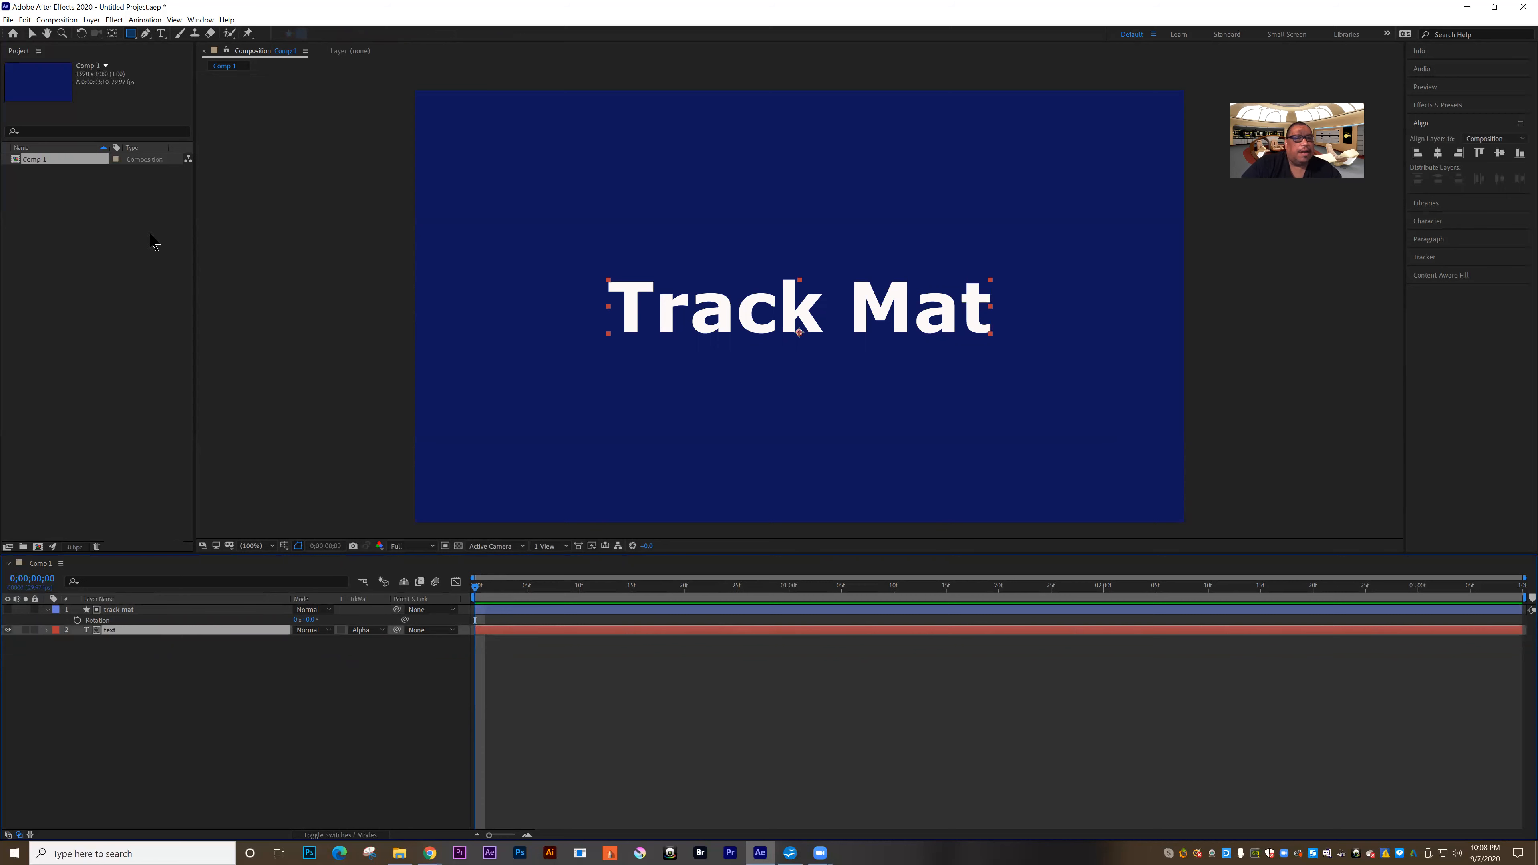
left_click(33, 34)
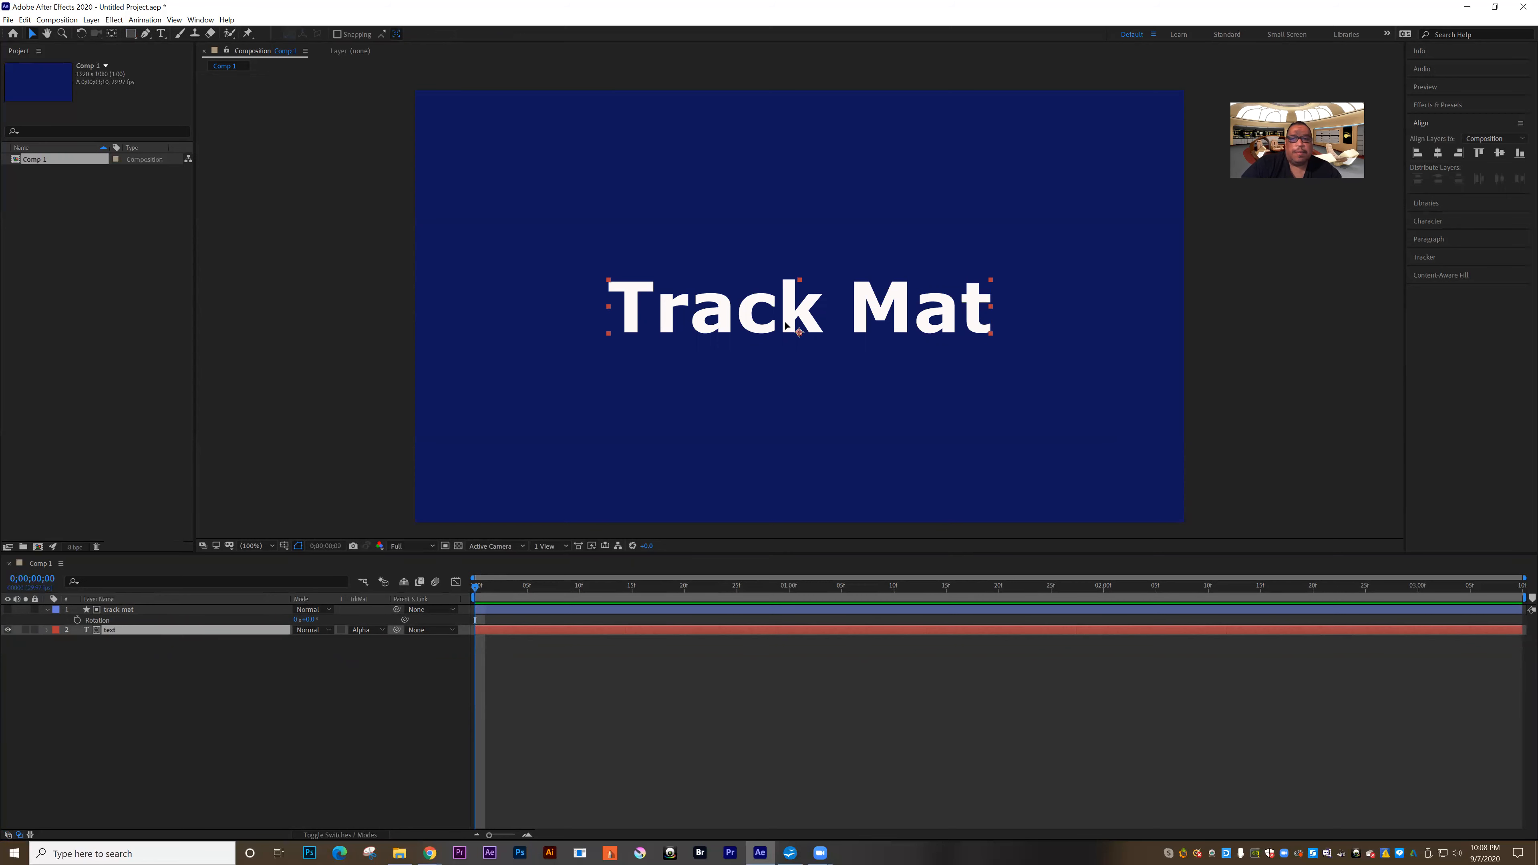
mouse_move(785, 325)
left_mouse_down()
mouse_move(785, 393)
mouse_move(783, 304)
mouse_move(579, 316)
mouse_move(770, 308)
left_mouse_up()
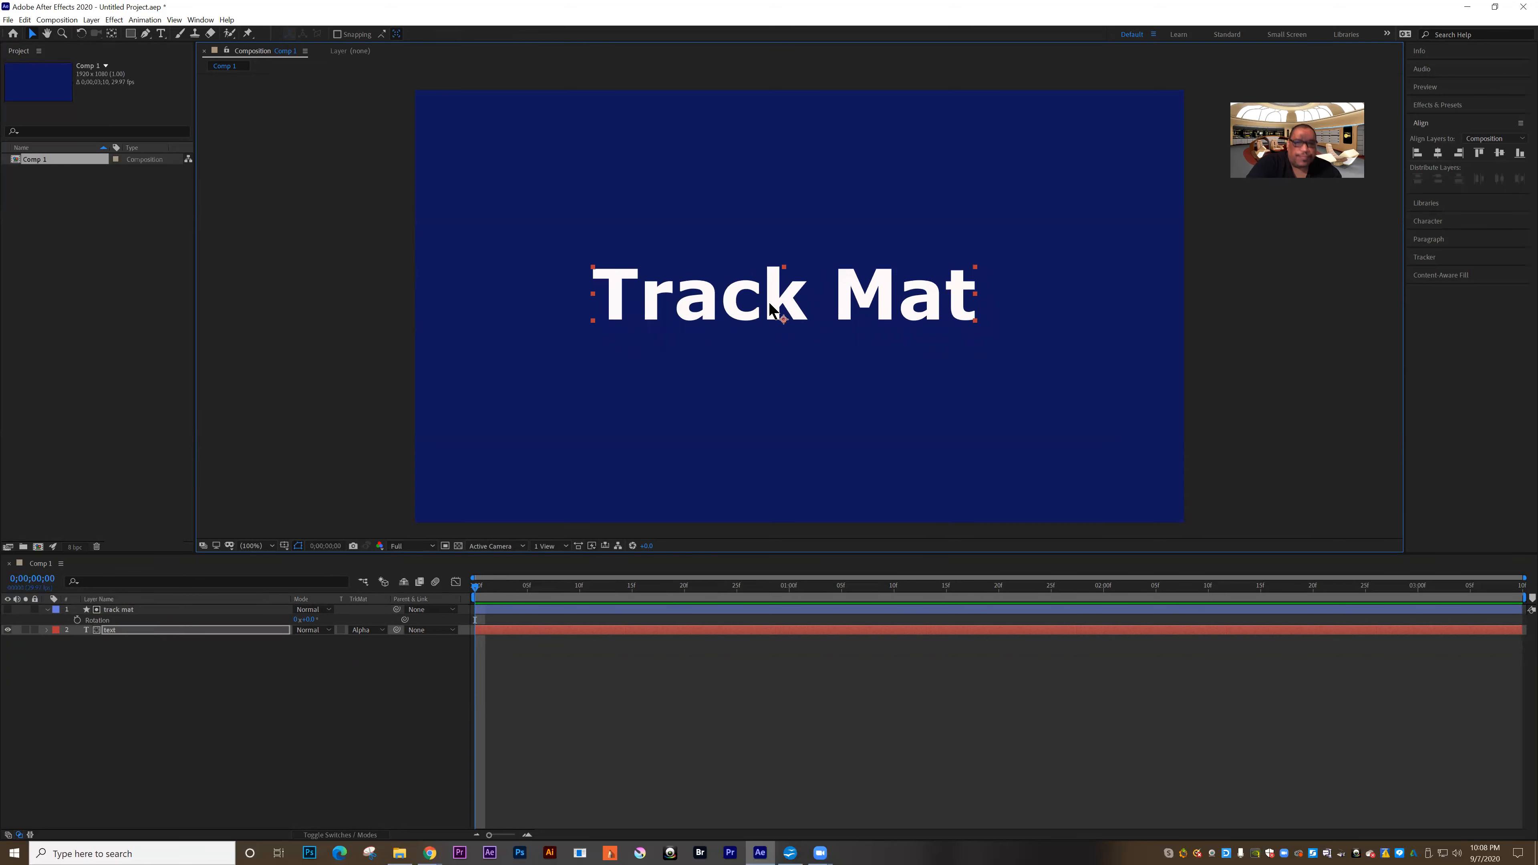
key("ctrl+z")
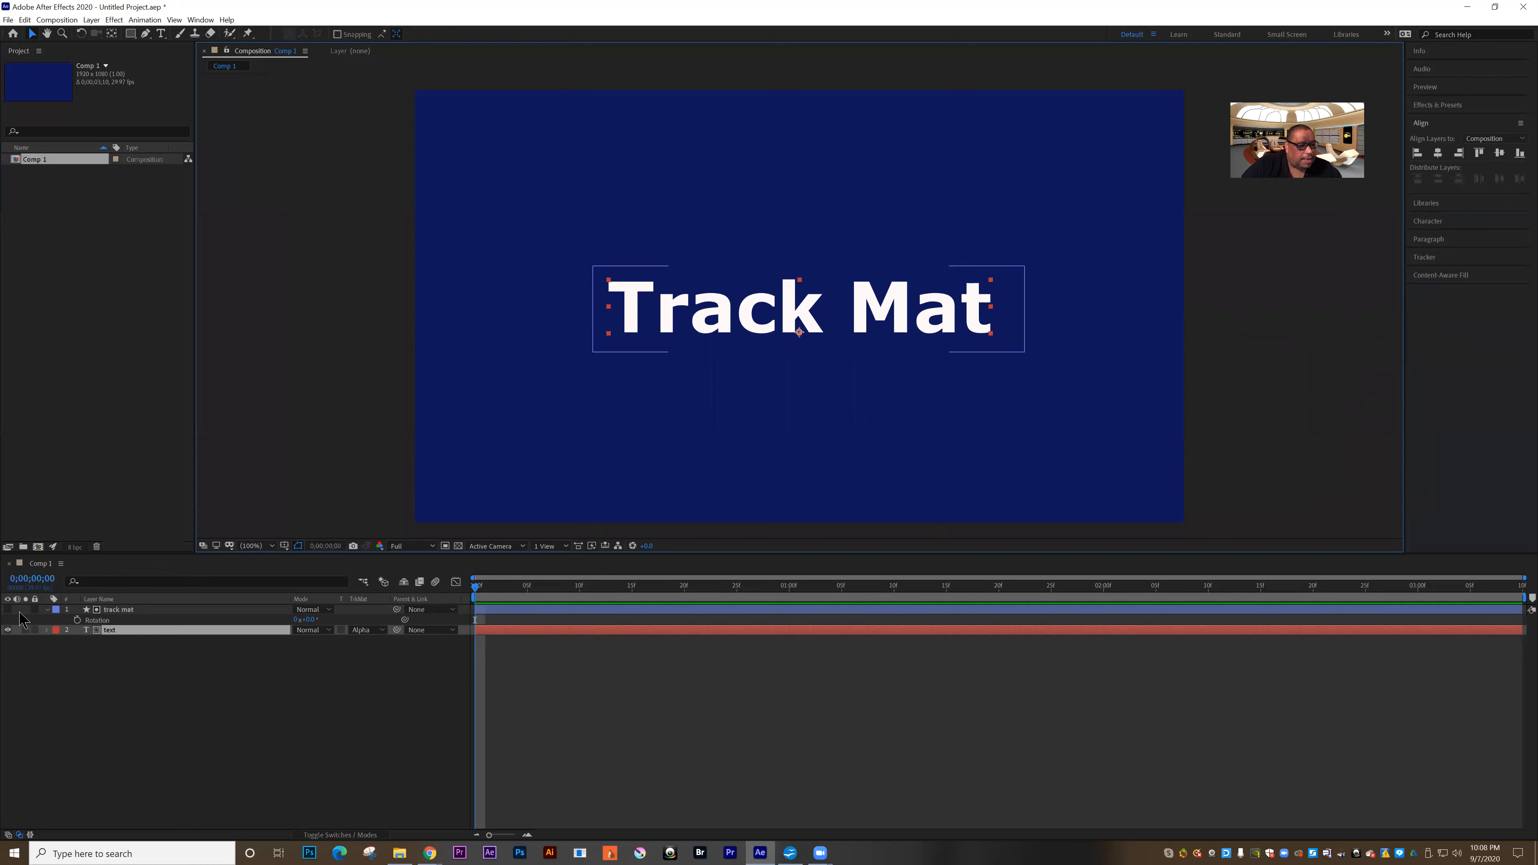
Lock the track mat layer and reveal the text layer's Transform properties.
left_click(34, 609)
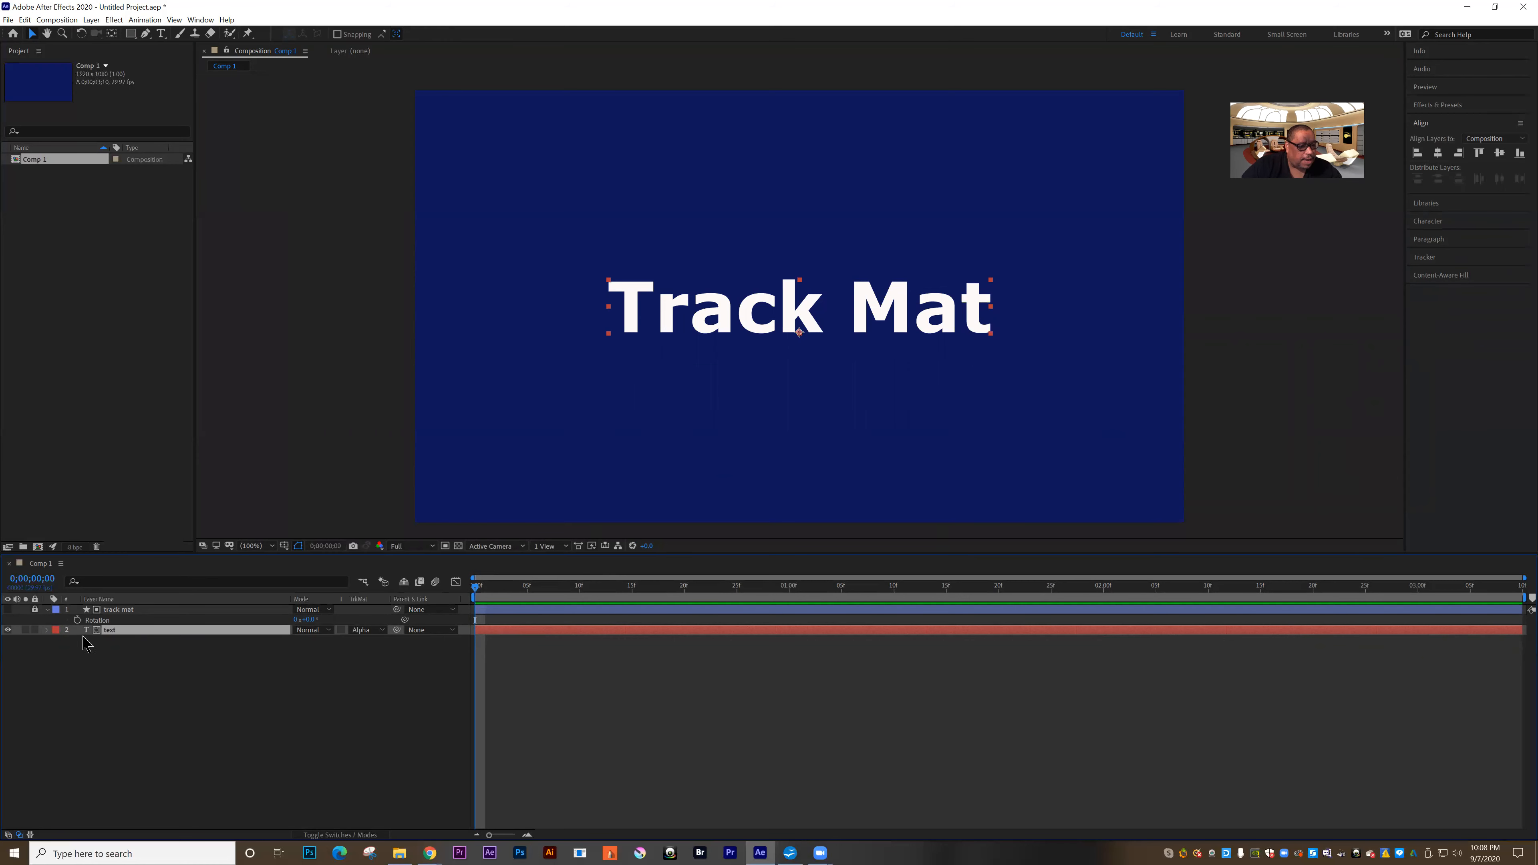
left_click(47, 630)
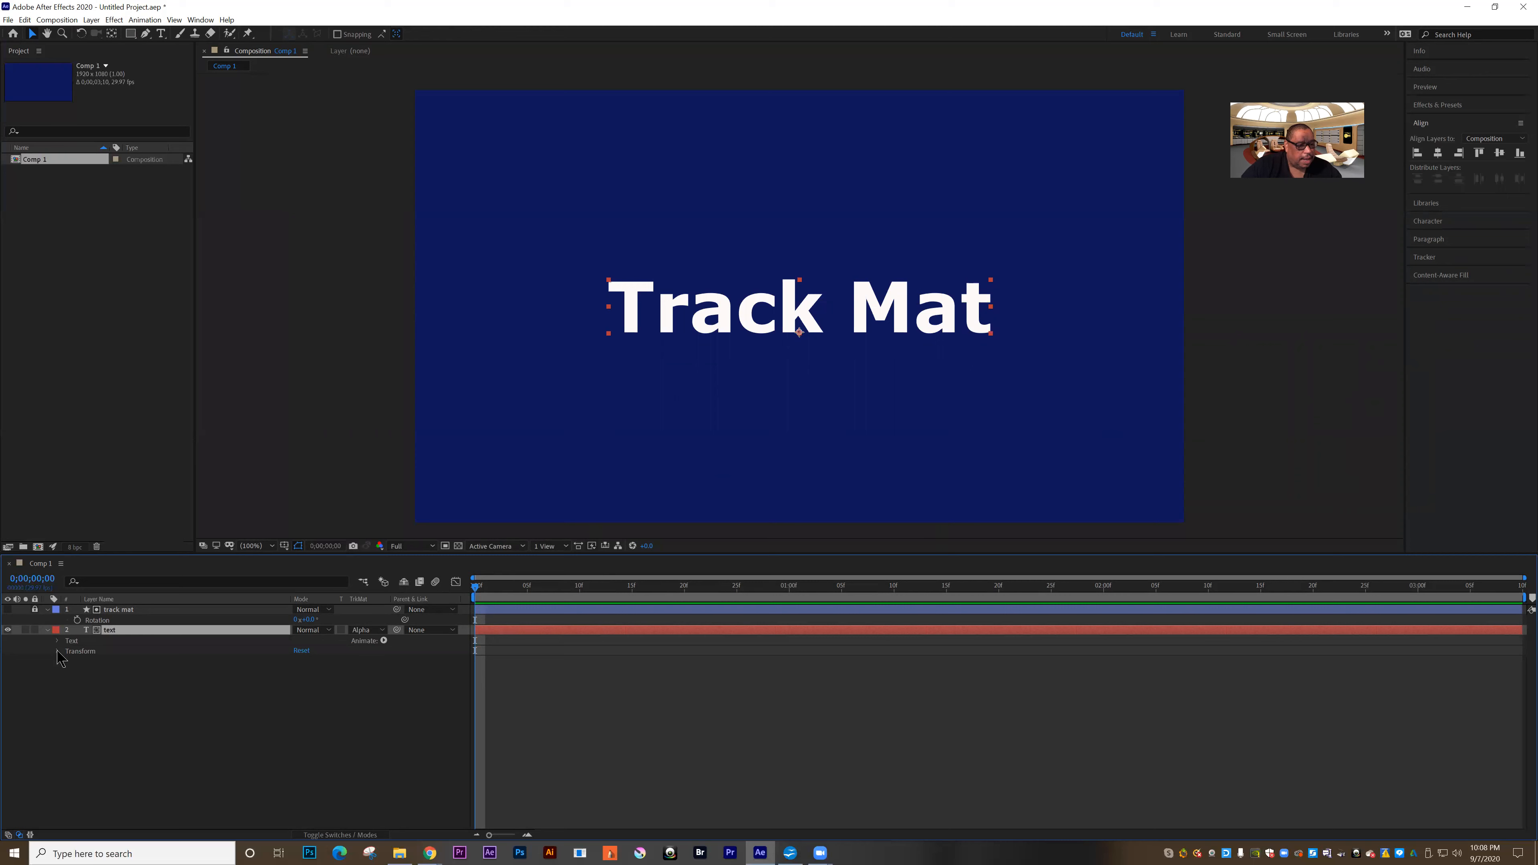
left_click(57, 651)
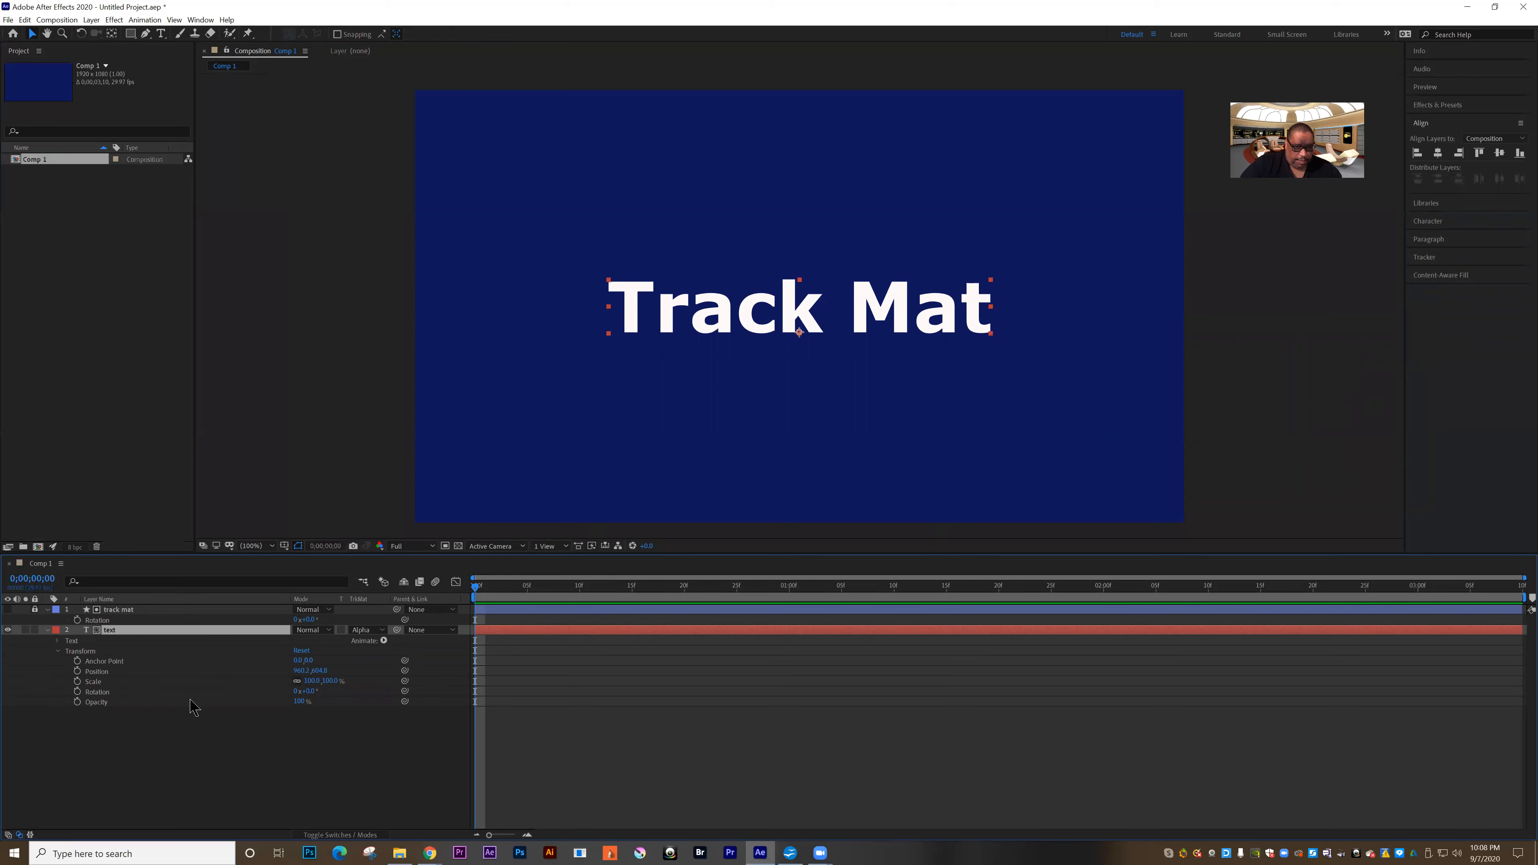
Keyframe the text layer's Position at 1 second in its current place and at 0 seconds with Y set to 791.
left_click_drag(477, 592, 795, 606)
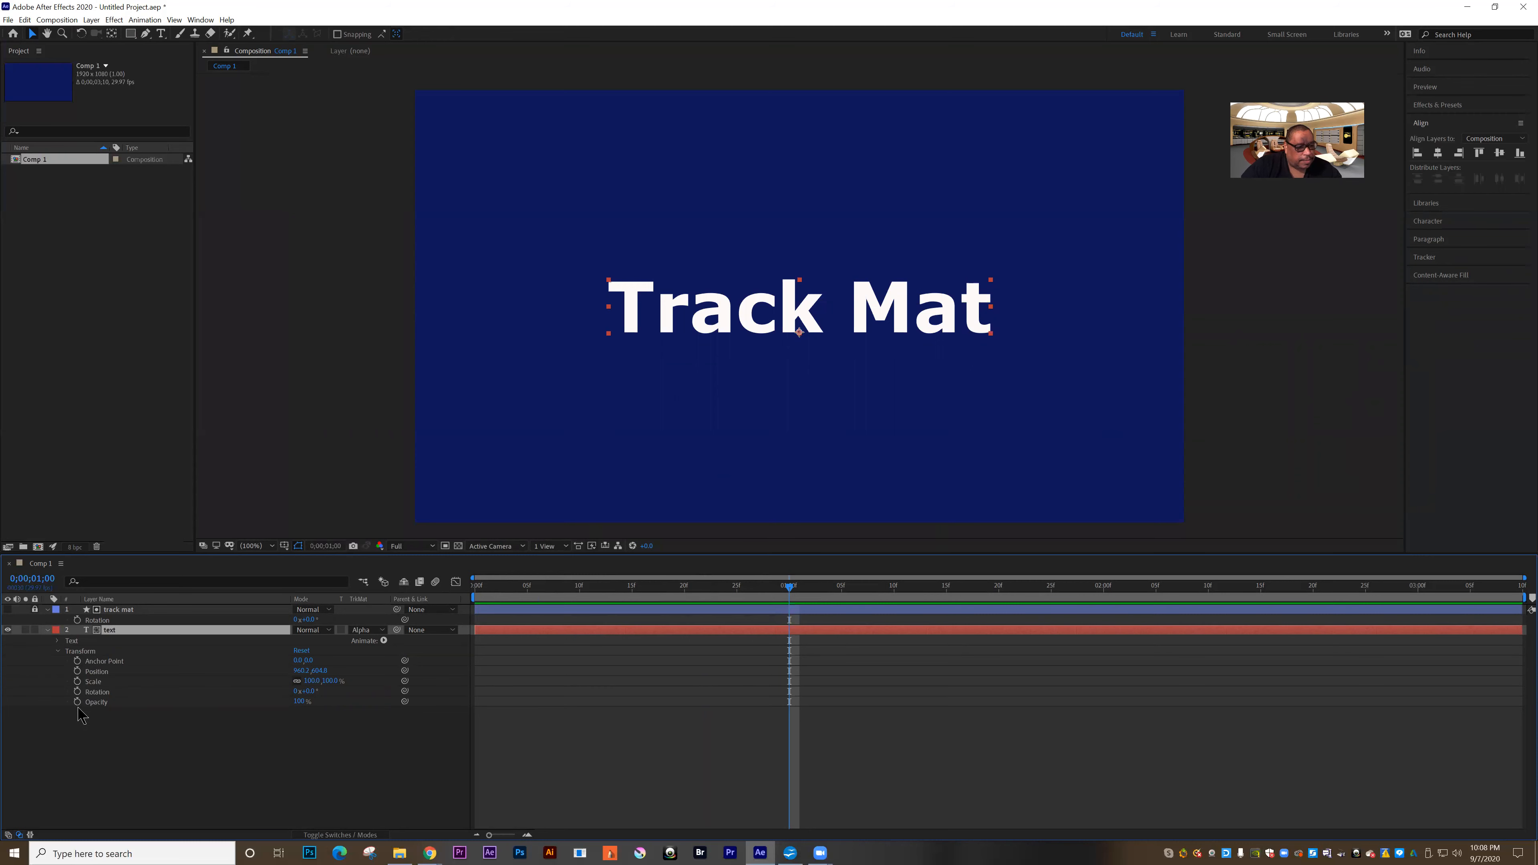
left_click(77, 672)
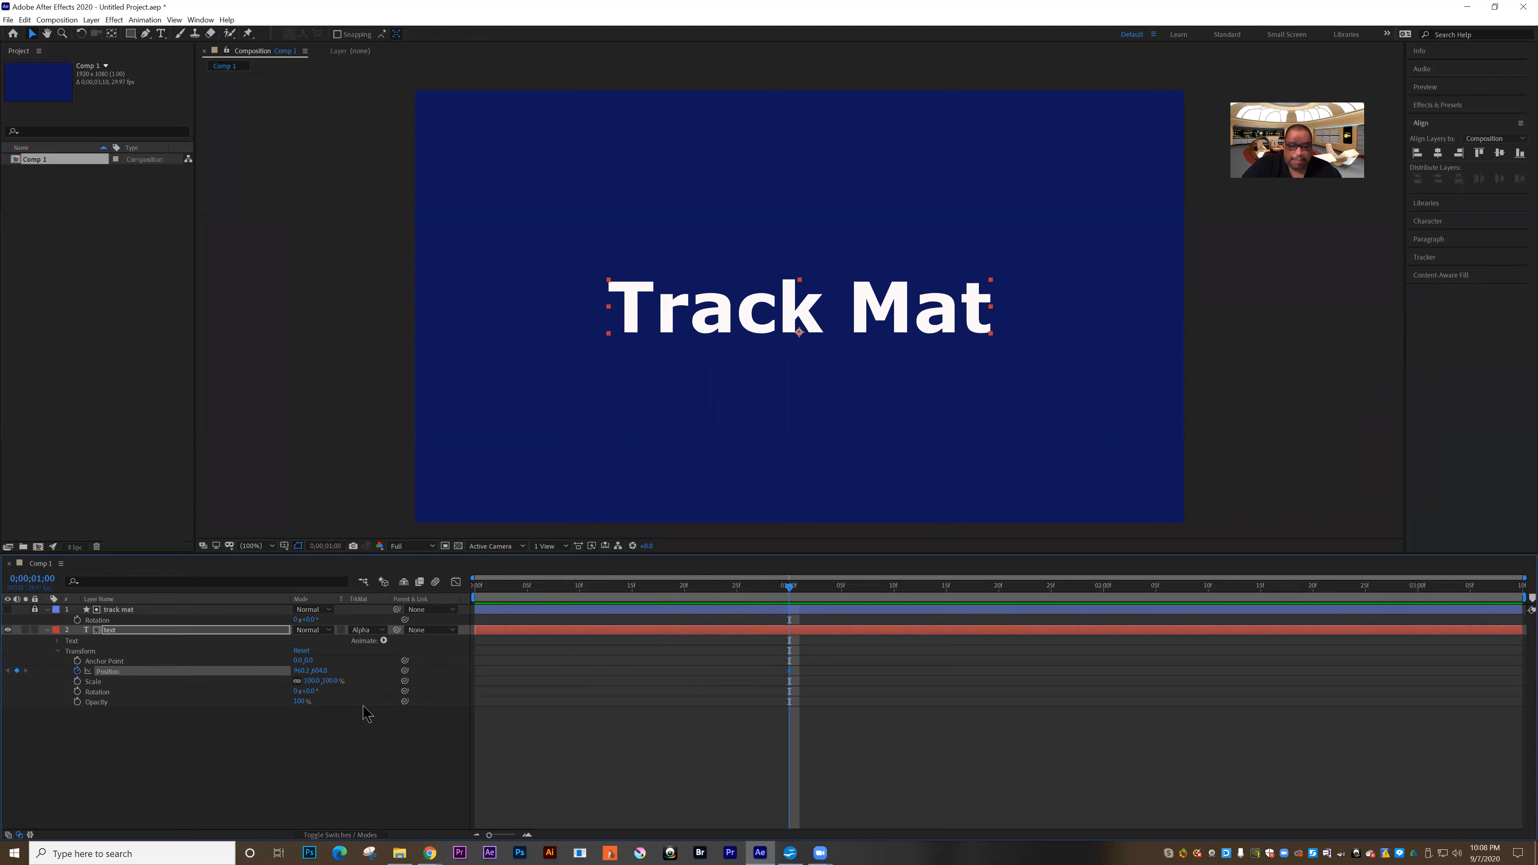
left_click_drag(776, 588, 474, 591)
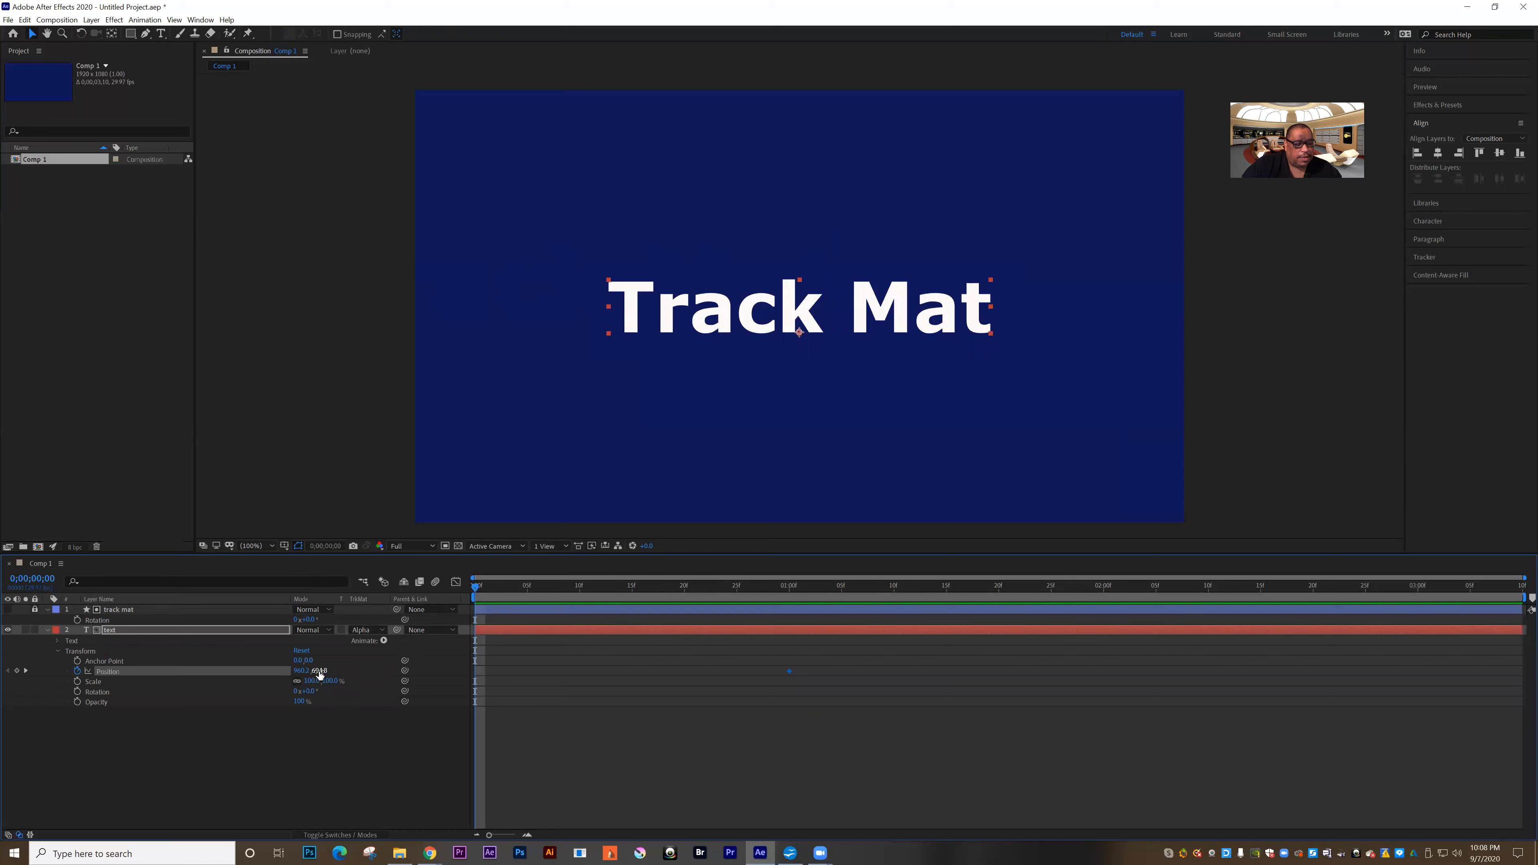
left_click_drag(320, 670, 430, 671)
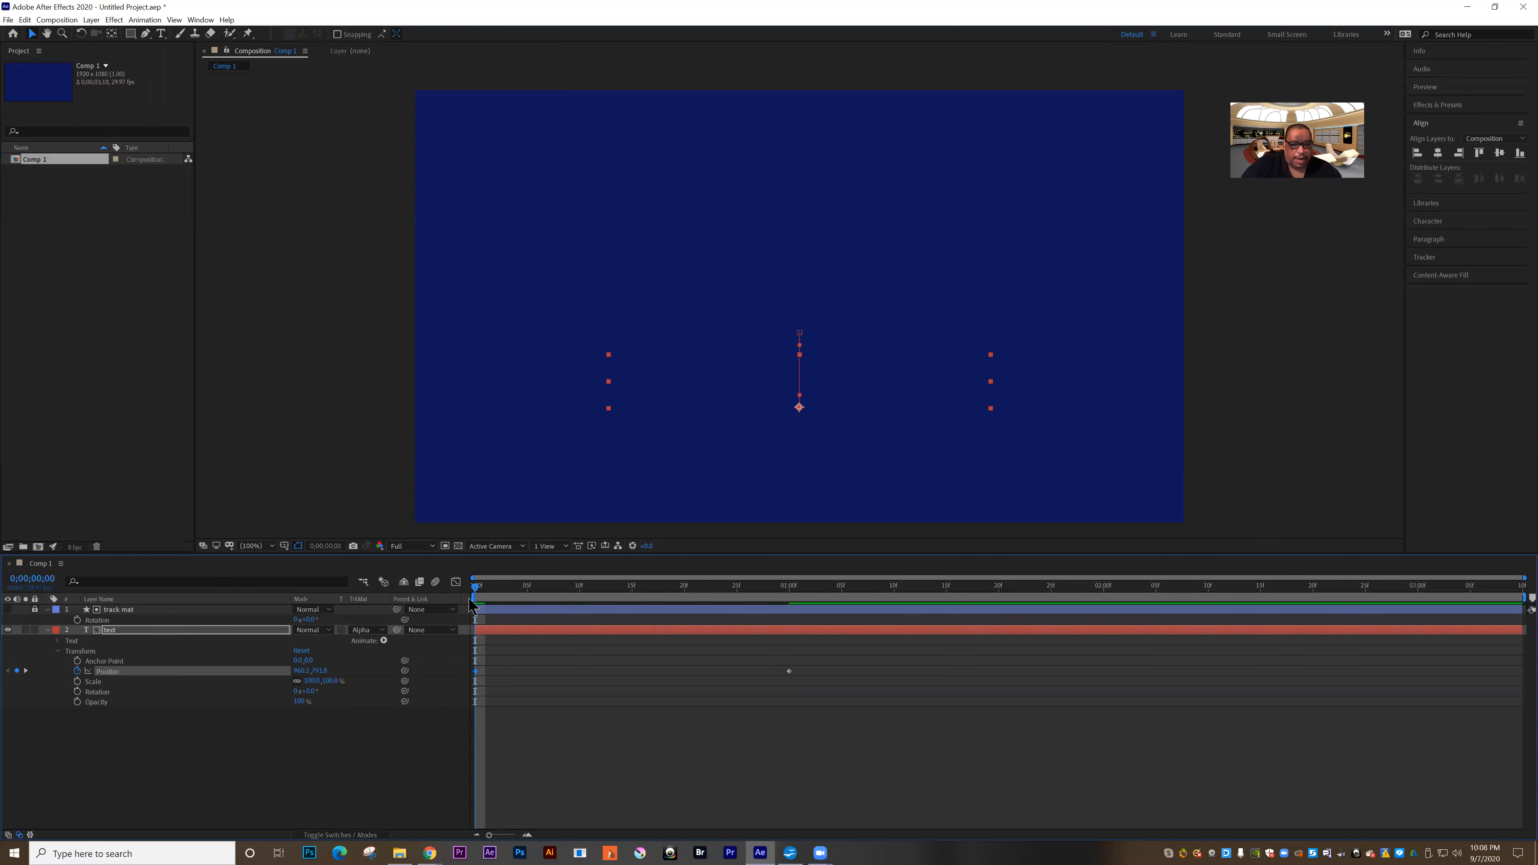
Preview the text's upward reveal through the matte twice from the beginning of the composition.
key("space")
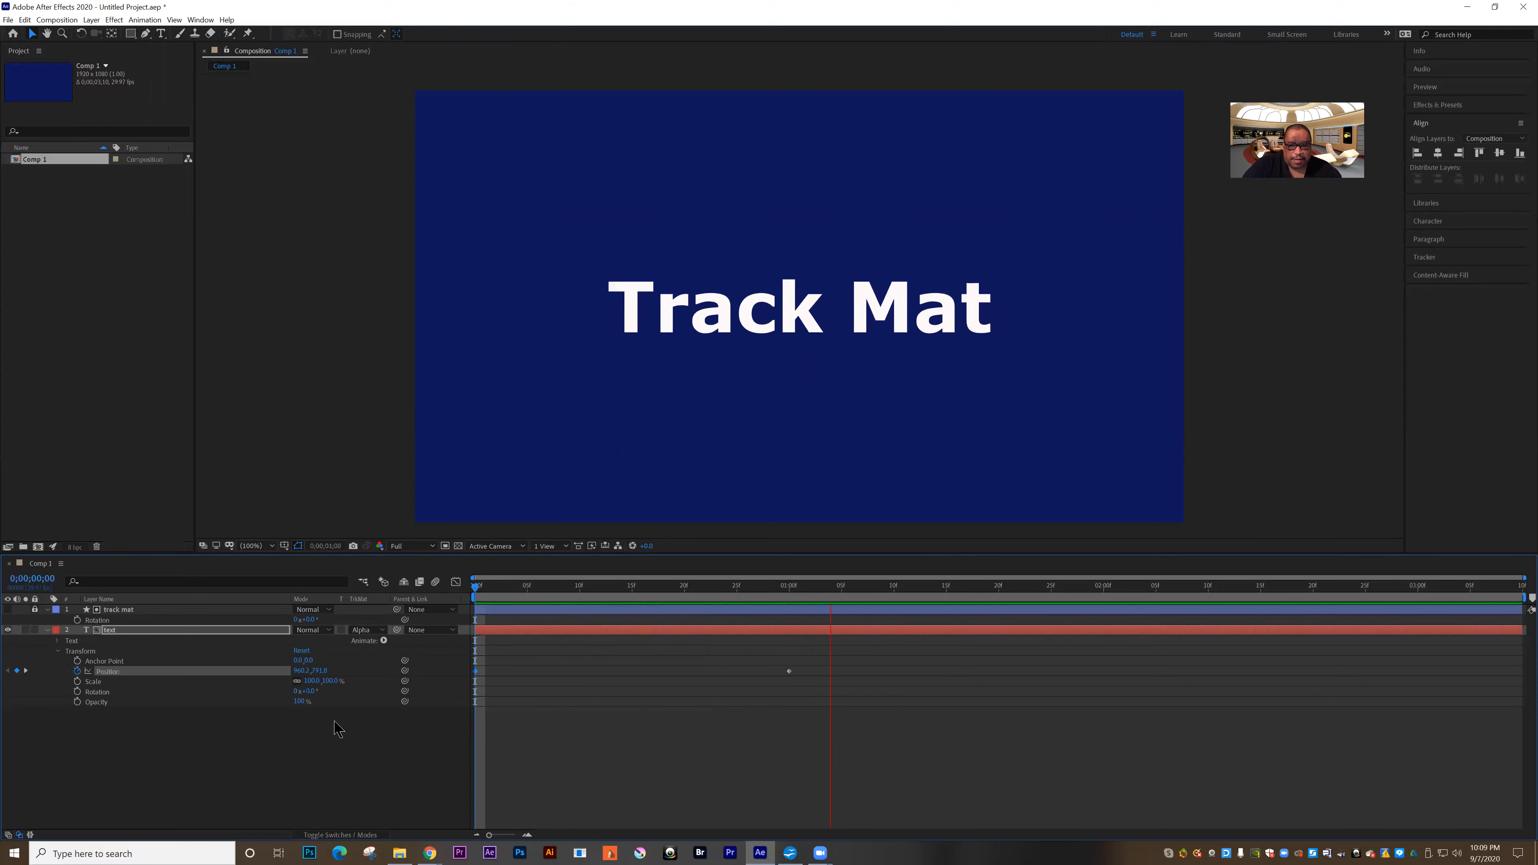
key("space")
left_click_drag(1124, 590, 476, 636)
key("space")
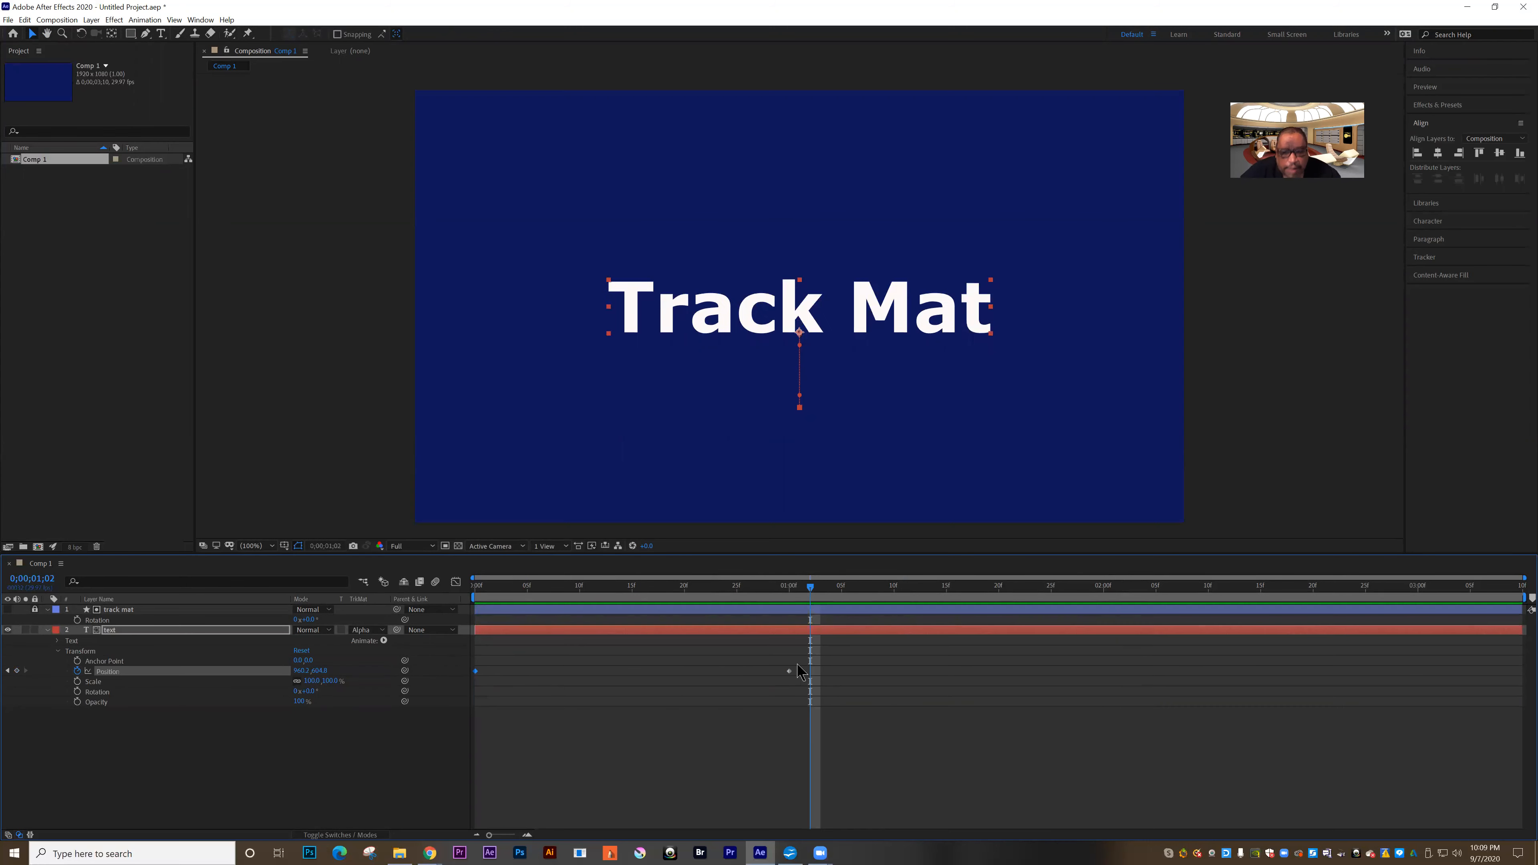
Apply Easy Ease to both Position keyframes of the text layer.
left_click_drag(797, 664, 469, 688)
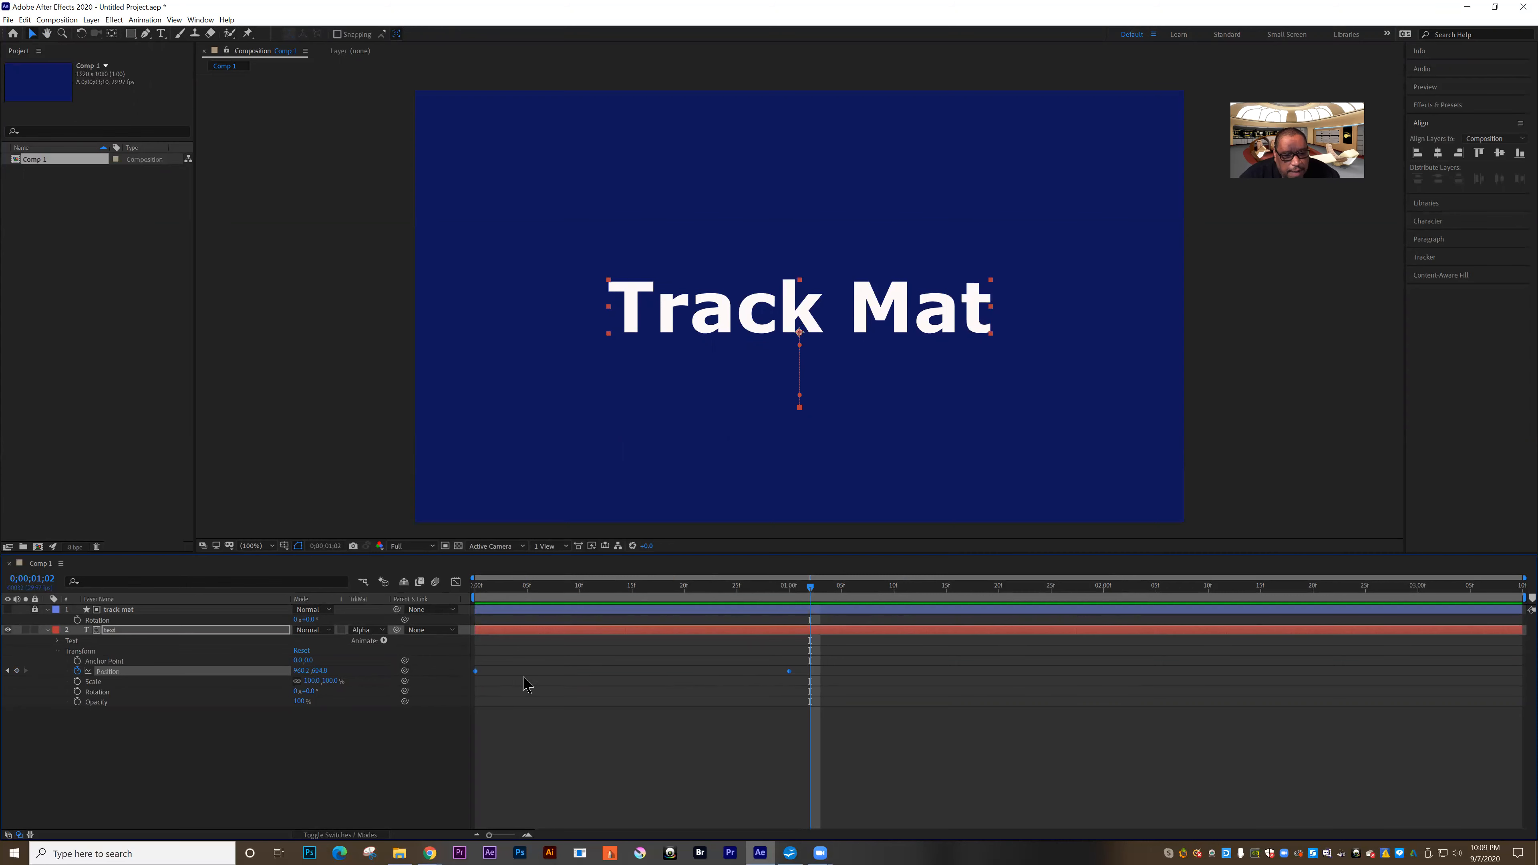
right_click(789, 671)
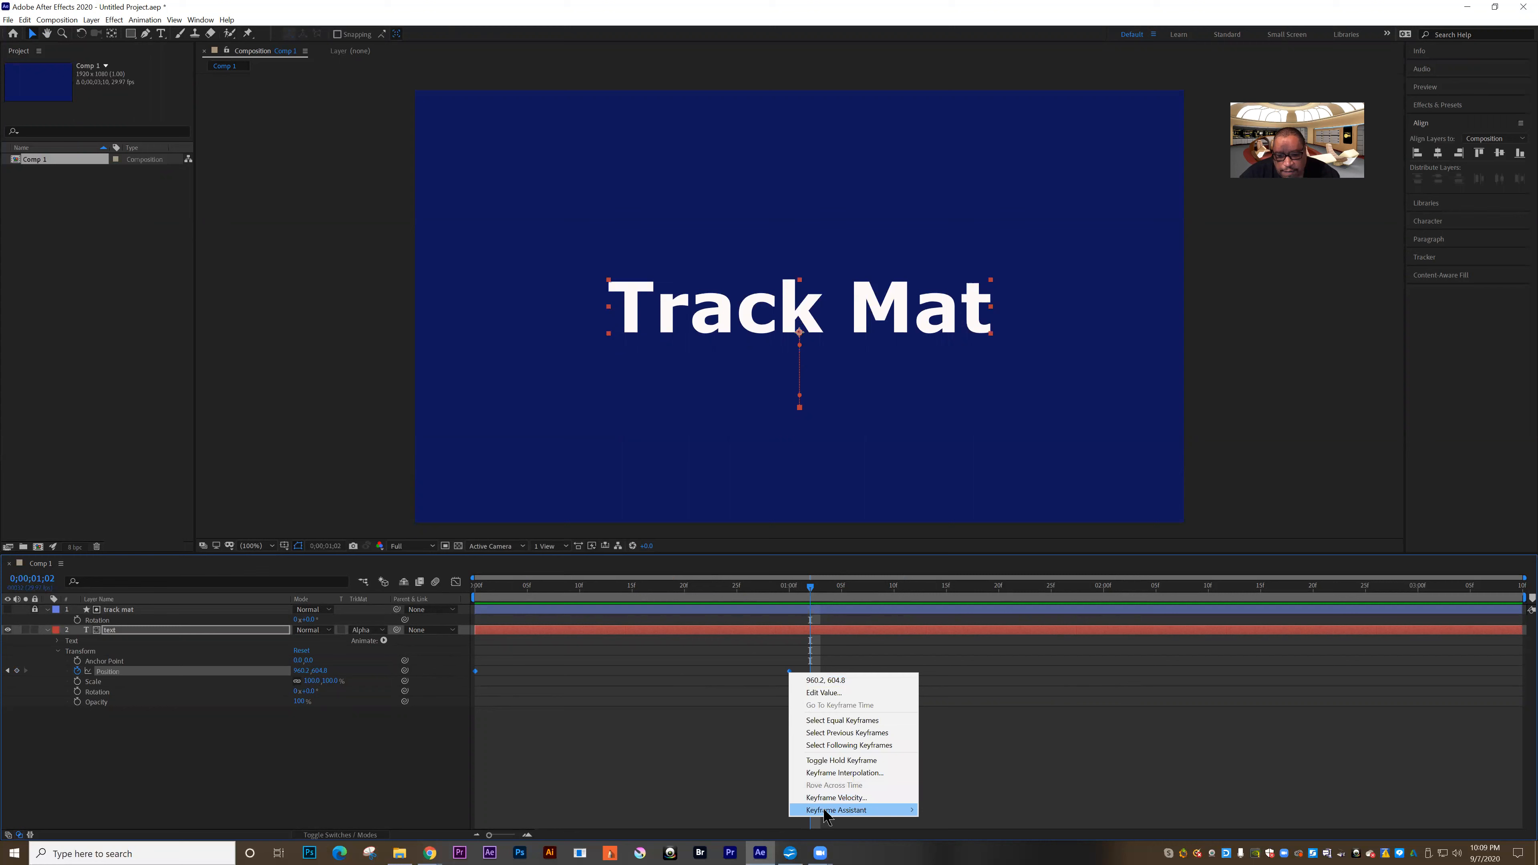
left_click(955, 740)
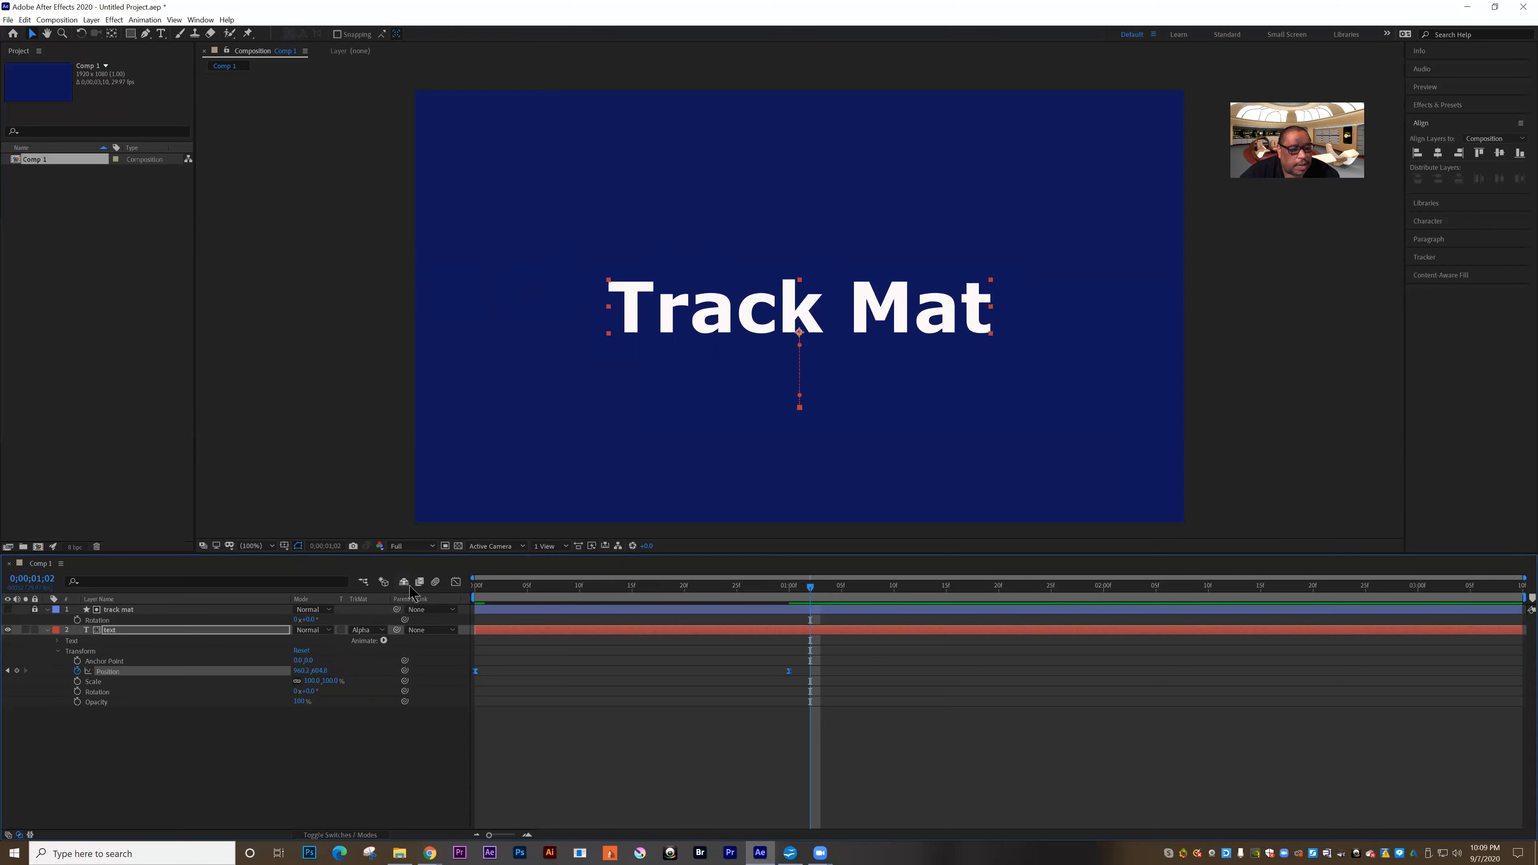
Enable motion blur for the composition and switch it on for the text layer.
left_click(434, 584)
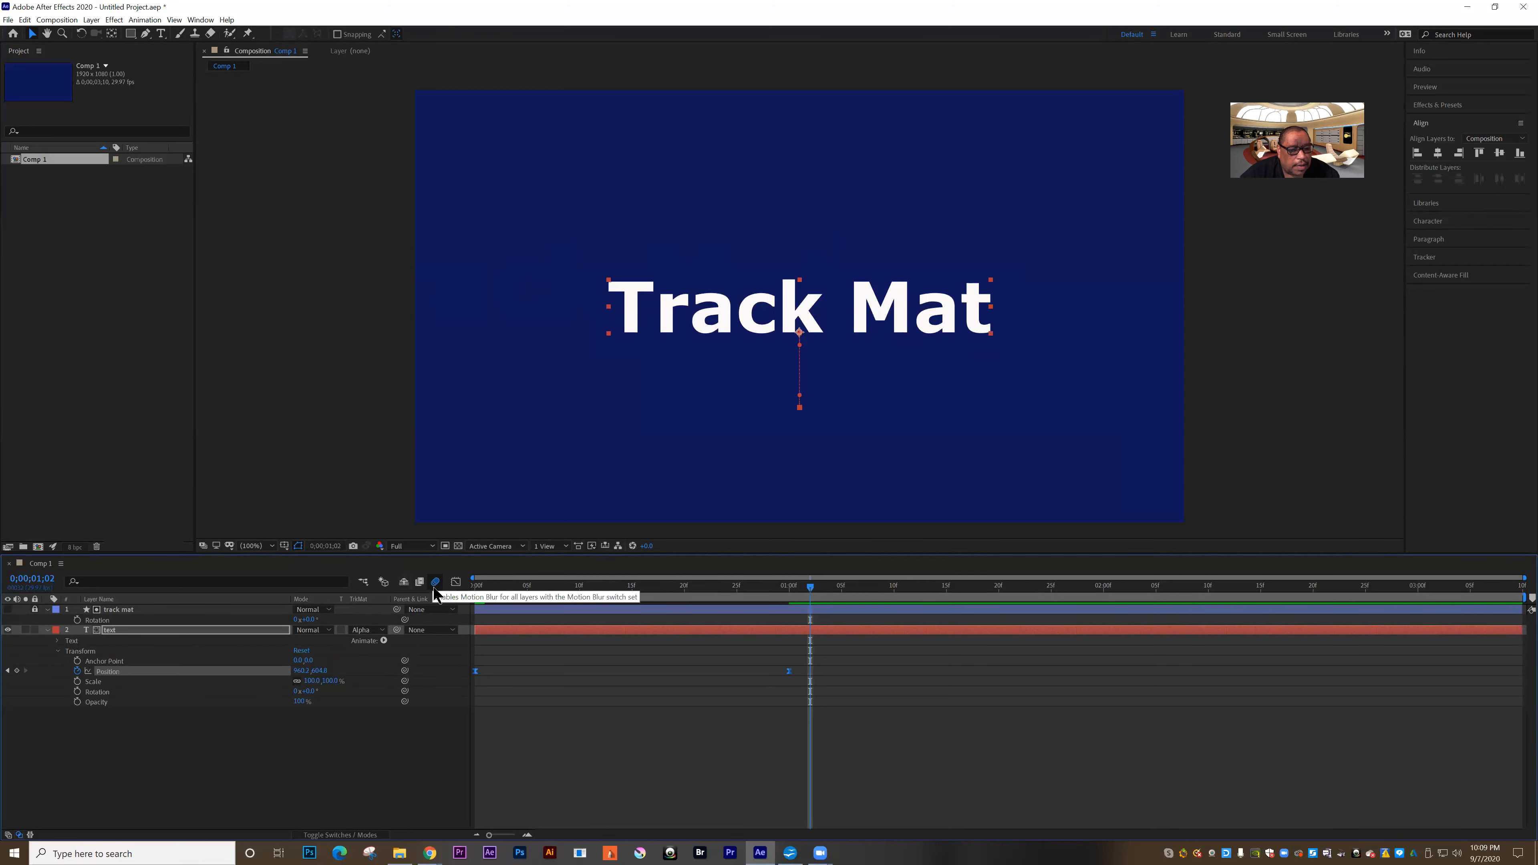
left_click(329, 836)
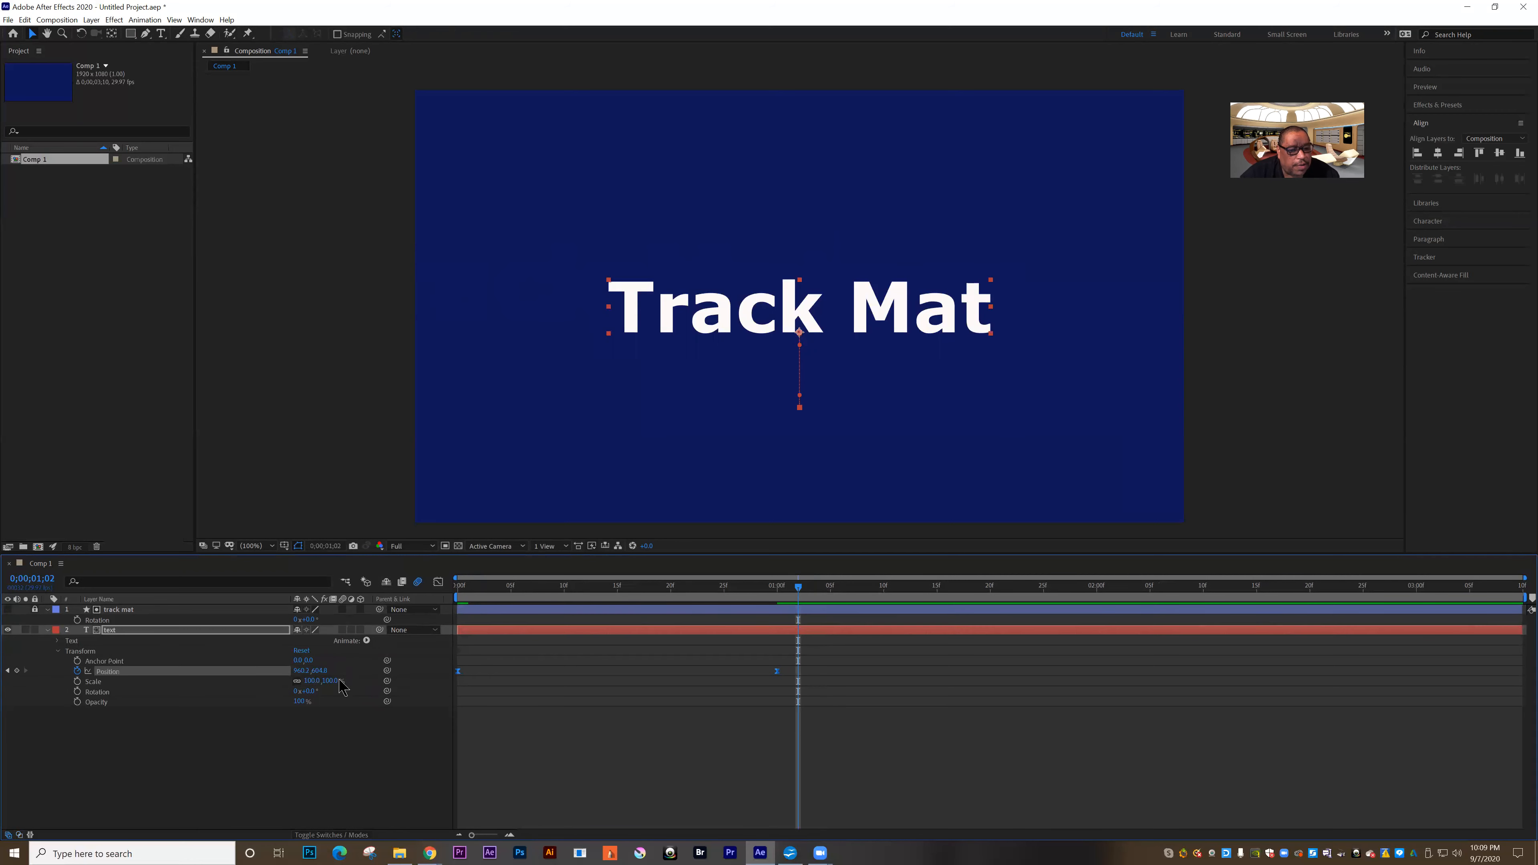
left_click(343, 630)
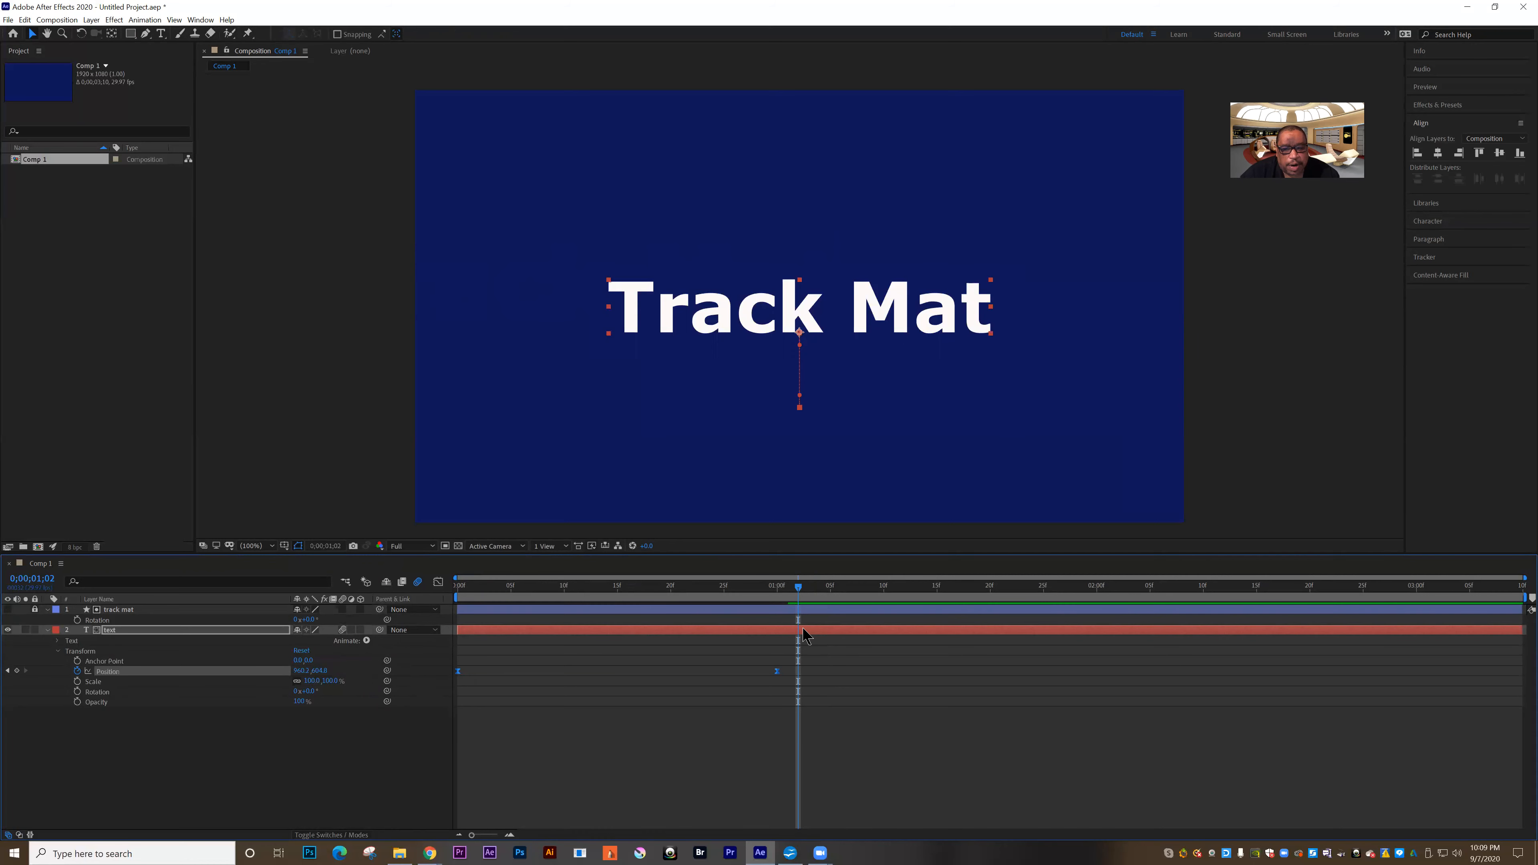
Preview the eased text reveal with motion blur from the start of the composition.
left_click_drag(748, 597, 397, 659)
key("space")
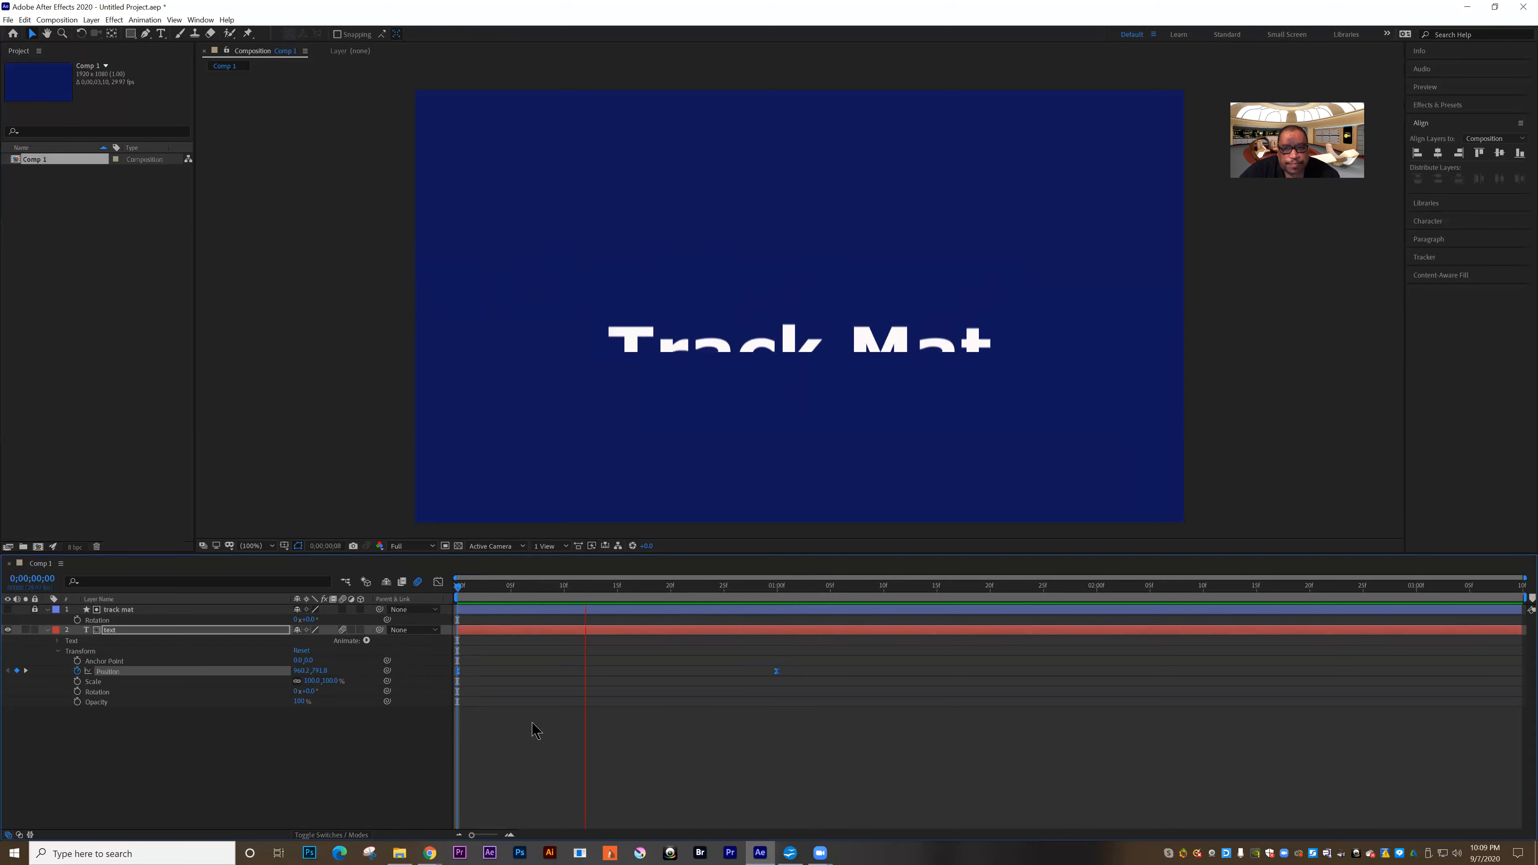
key("space")
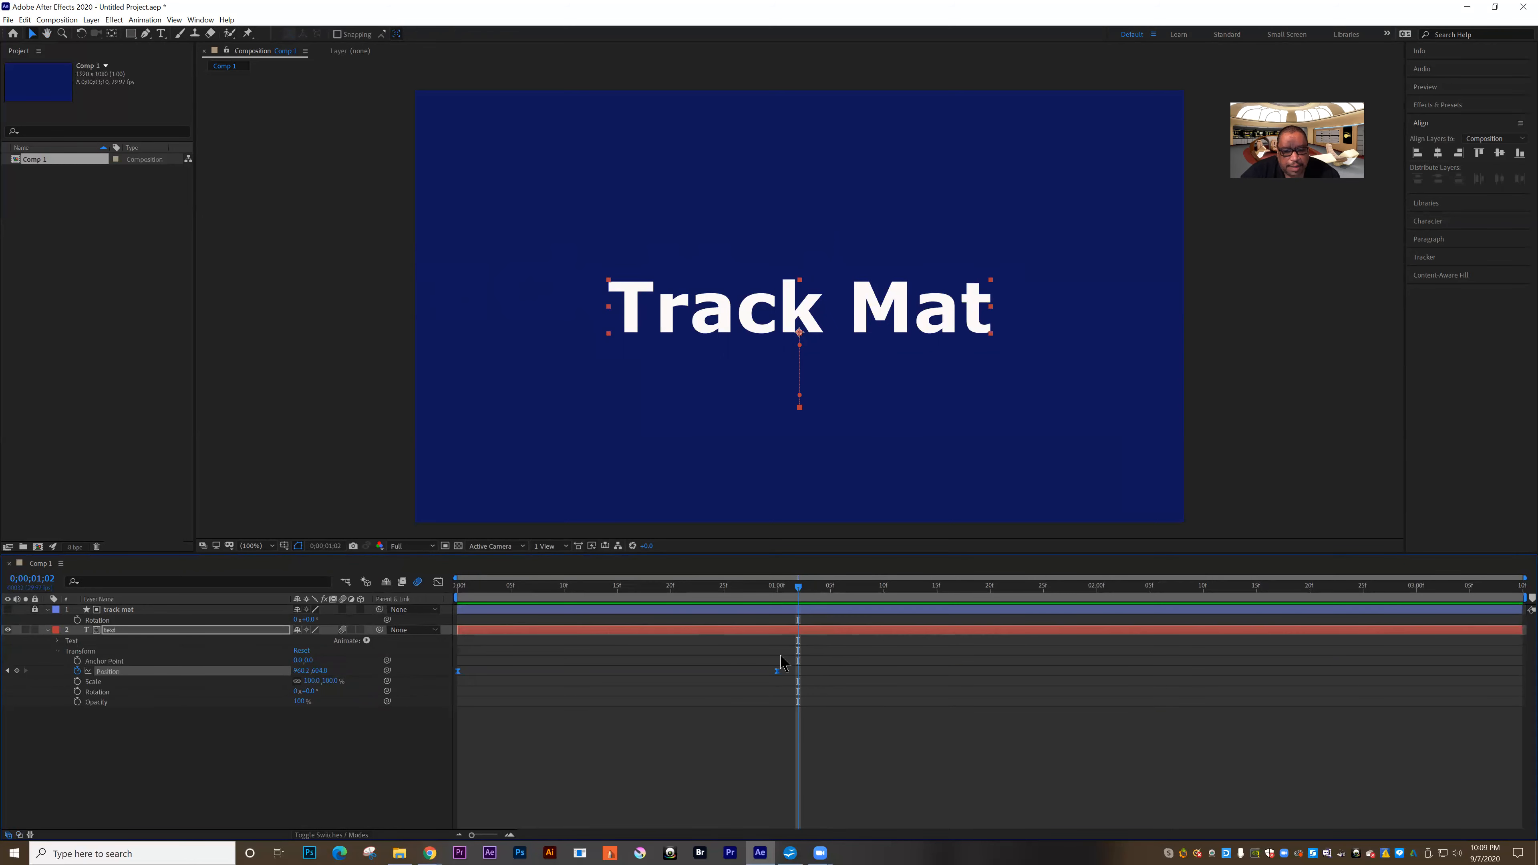
Reshape the text's Position speed graph with both keyframes' easing handles for a sharper peak of about 400 px/sec before the midpoint.
left_click_drag(787, 667, 447, 676)
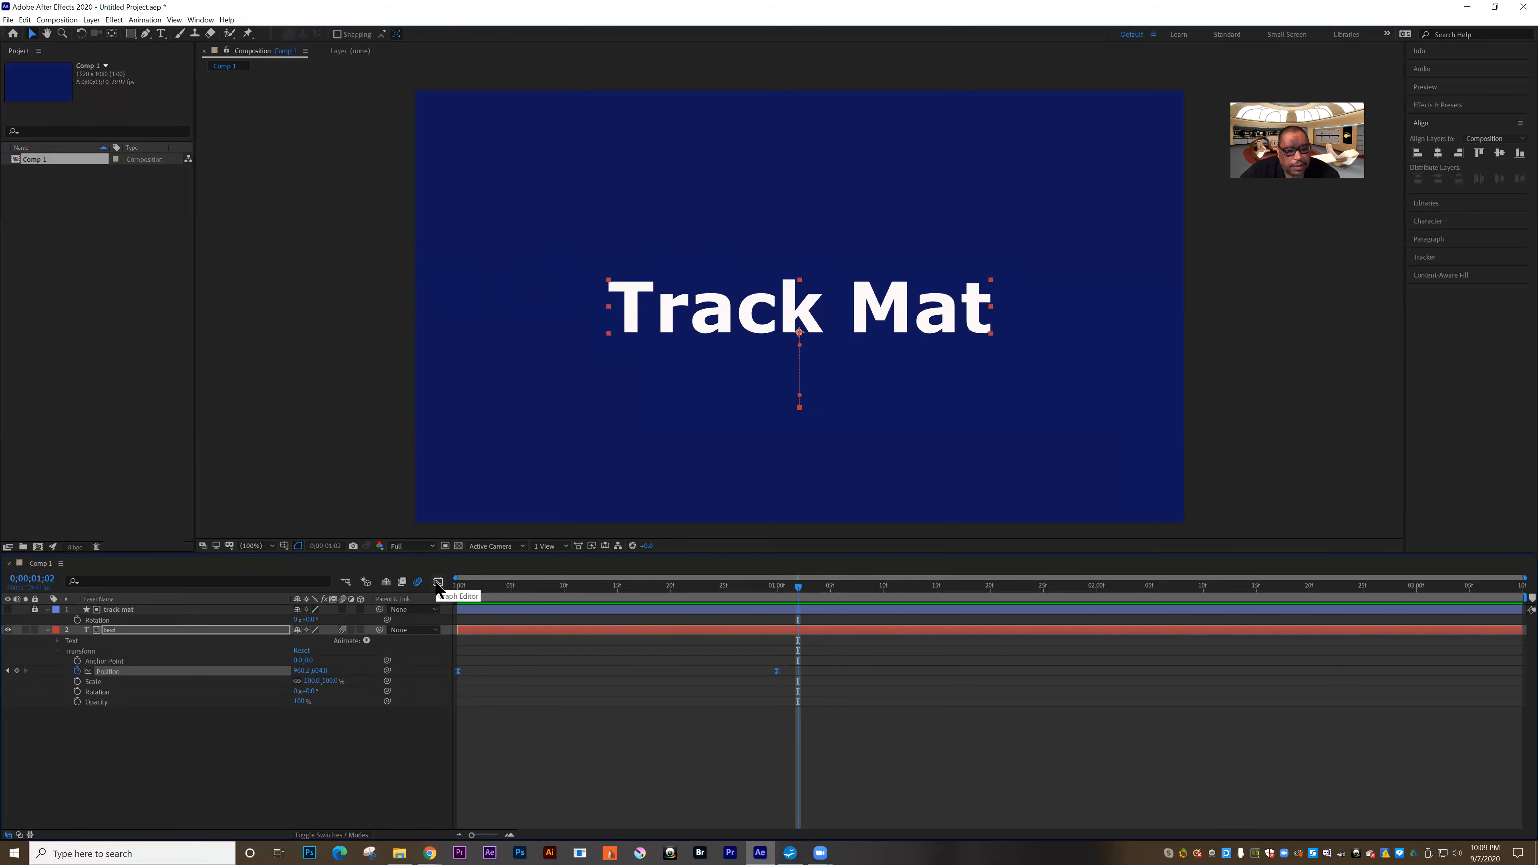
left_click(437, 584)
left_click_drag(788, 779, 445, 811)
left_click(868, 825)
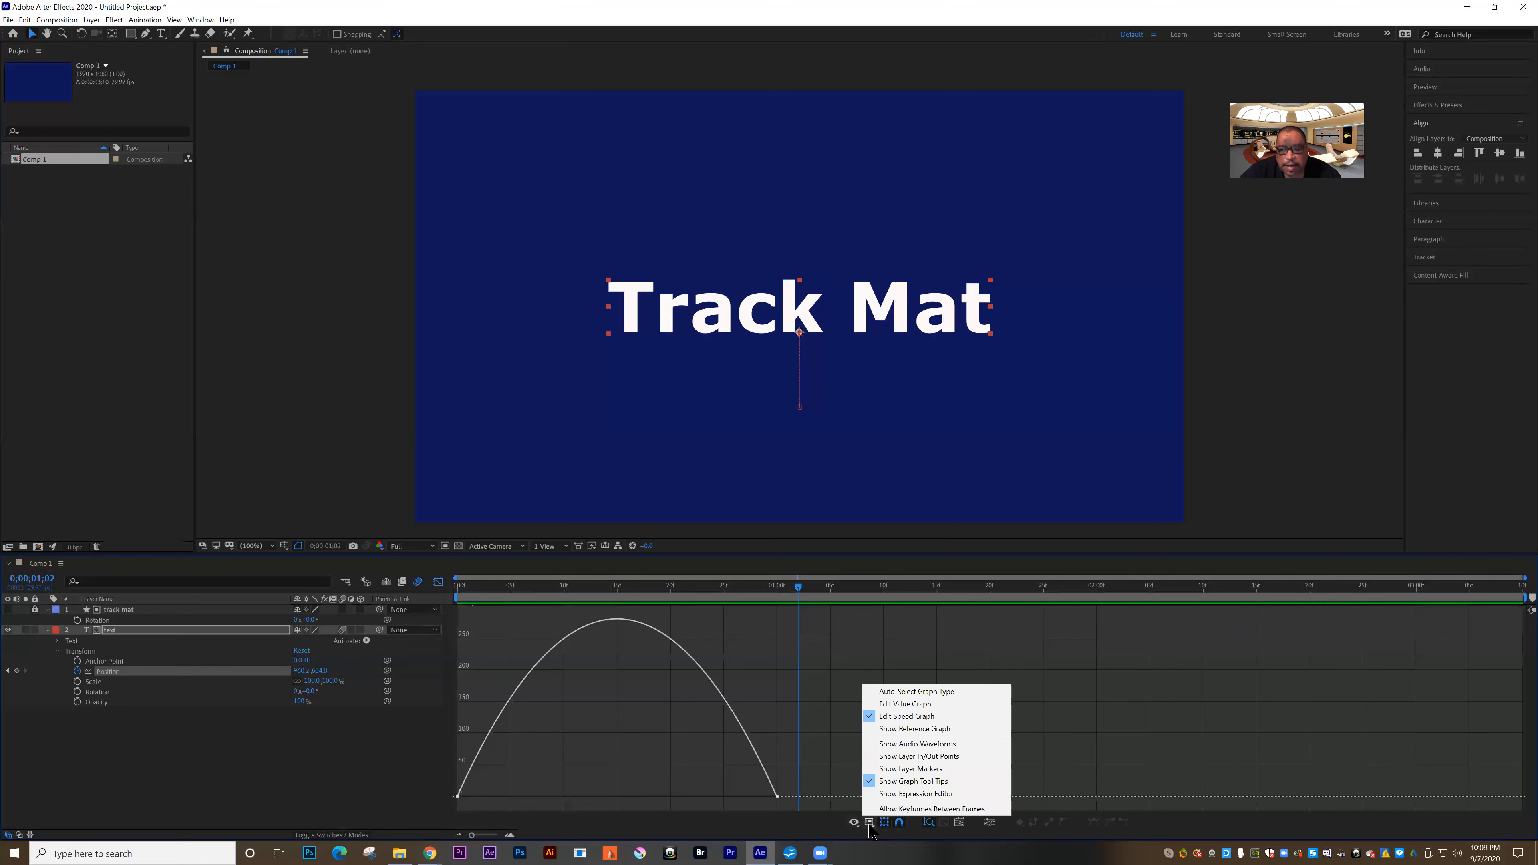
left_click(704, 796)
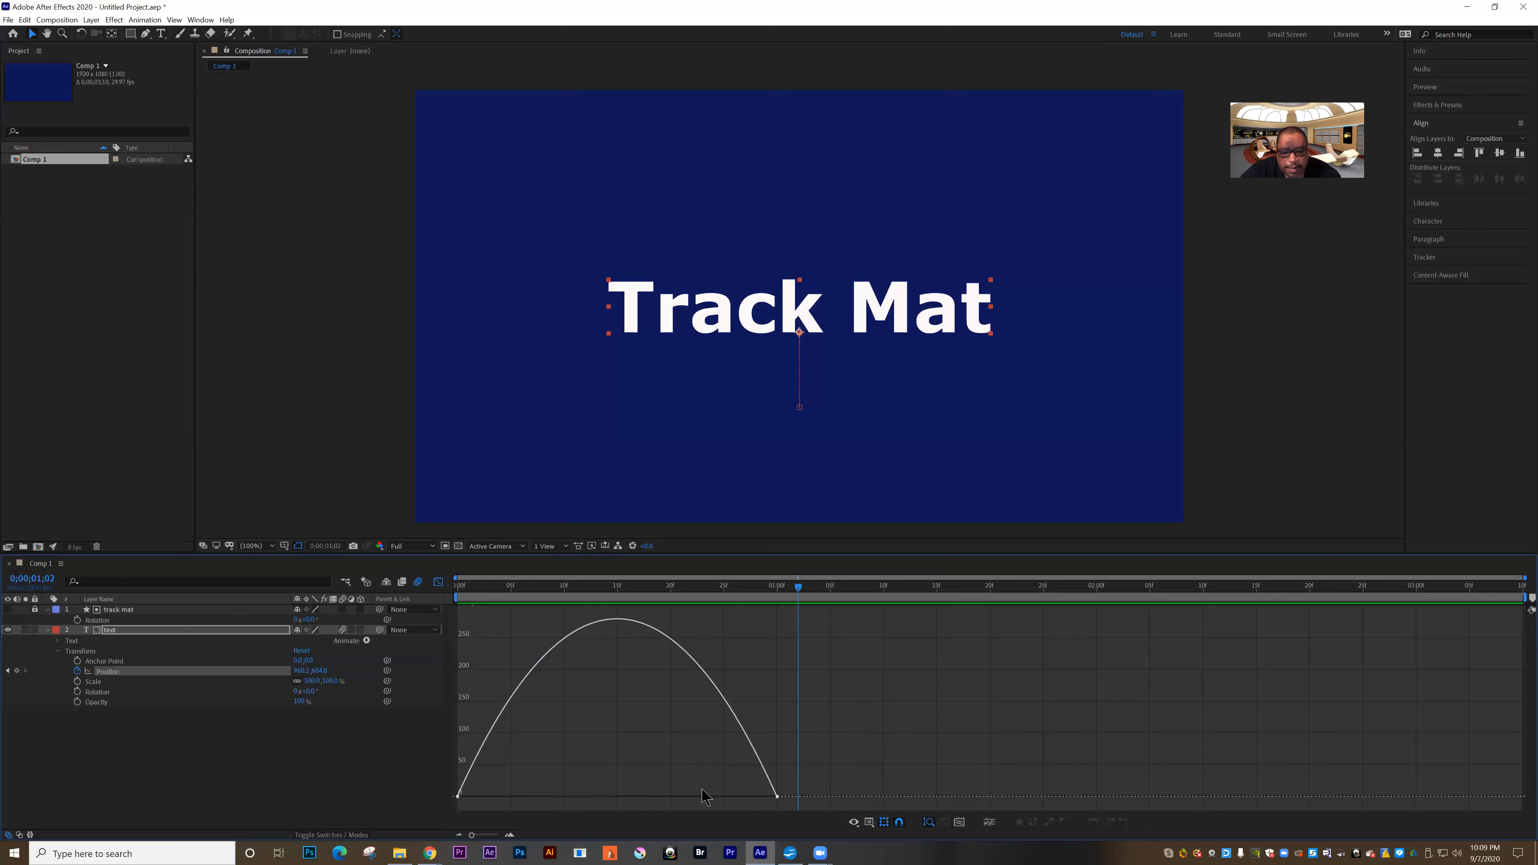
left_click_drag(785, 792, 536, 792)
left_click_drag(723, 792, 684, 792)
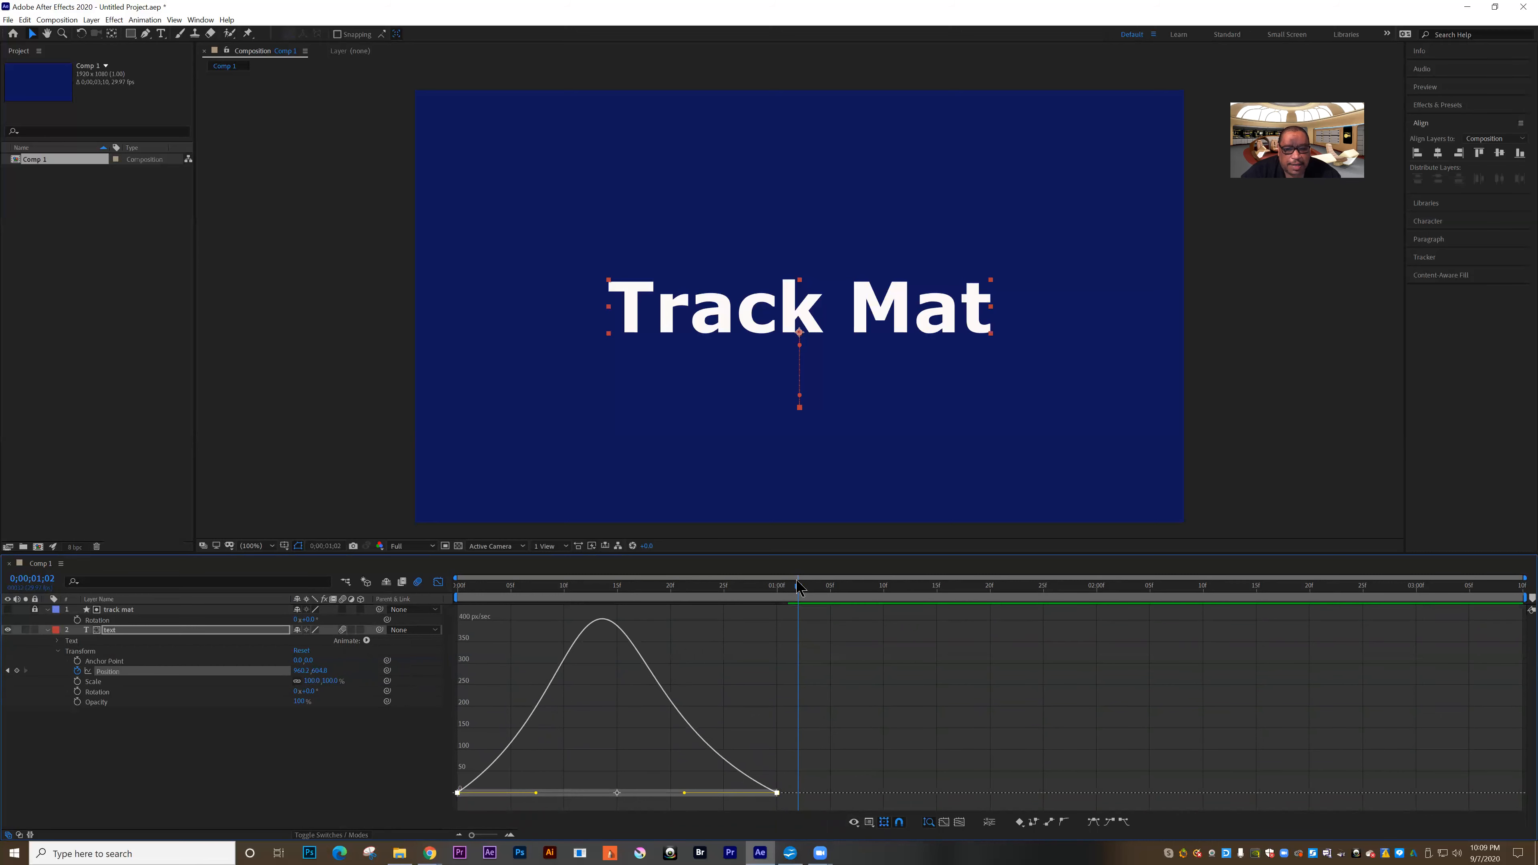
Preview the text reveal with the adjusted speed curve twice from the start and close the Graph Editor.
left_click_drag(798, 590, 458, 594)
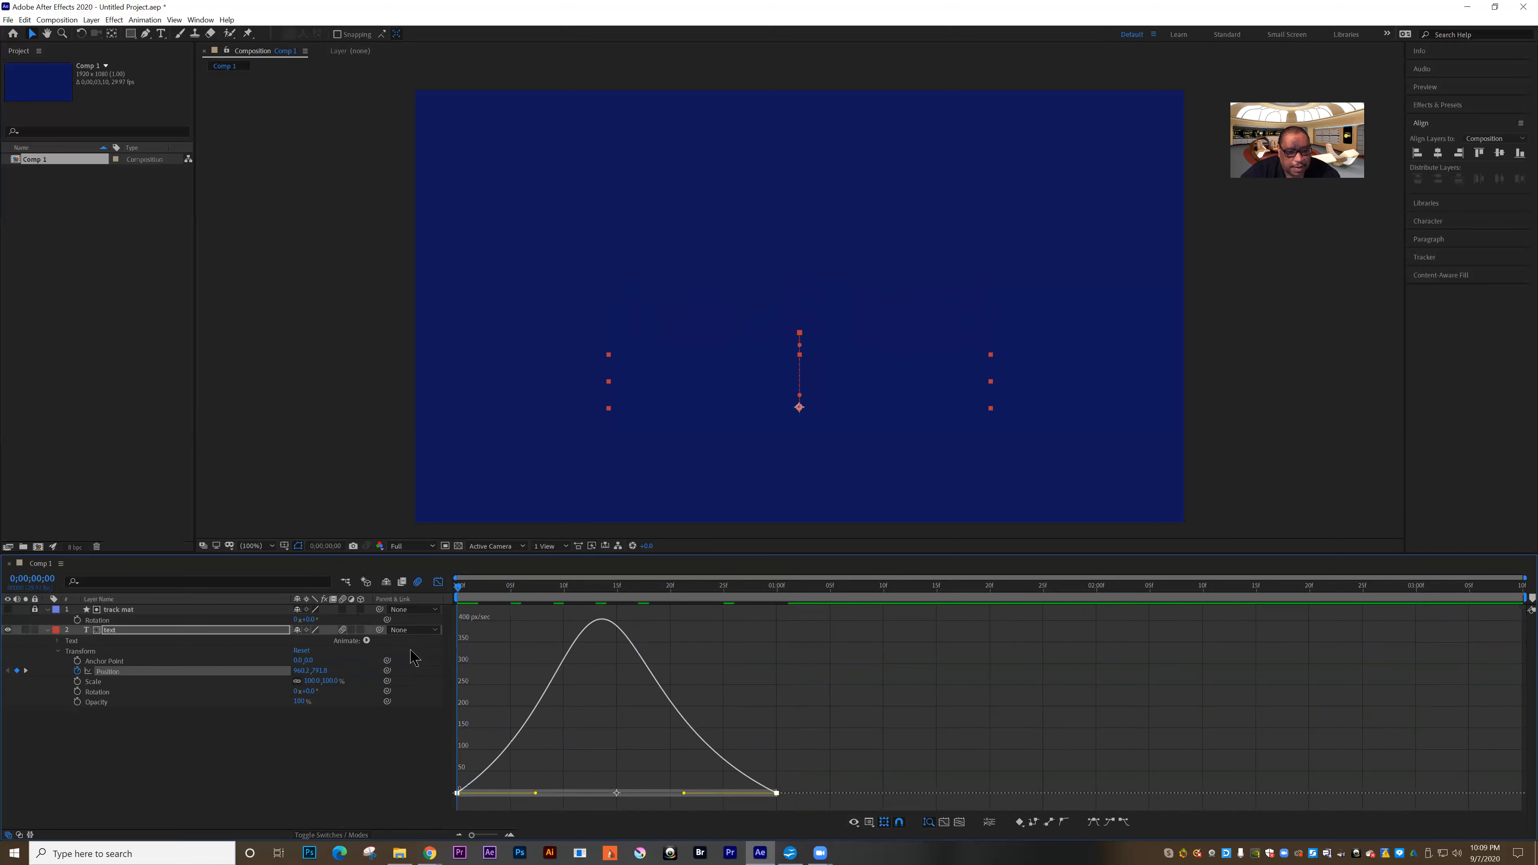
key("space")
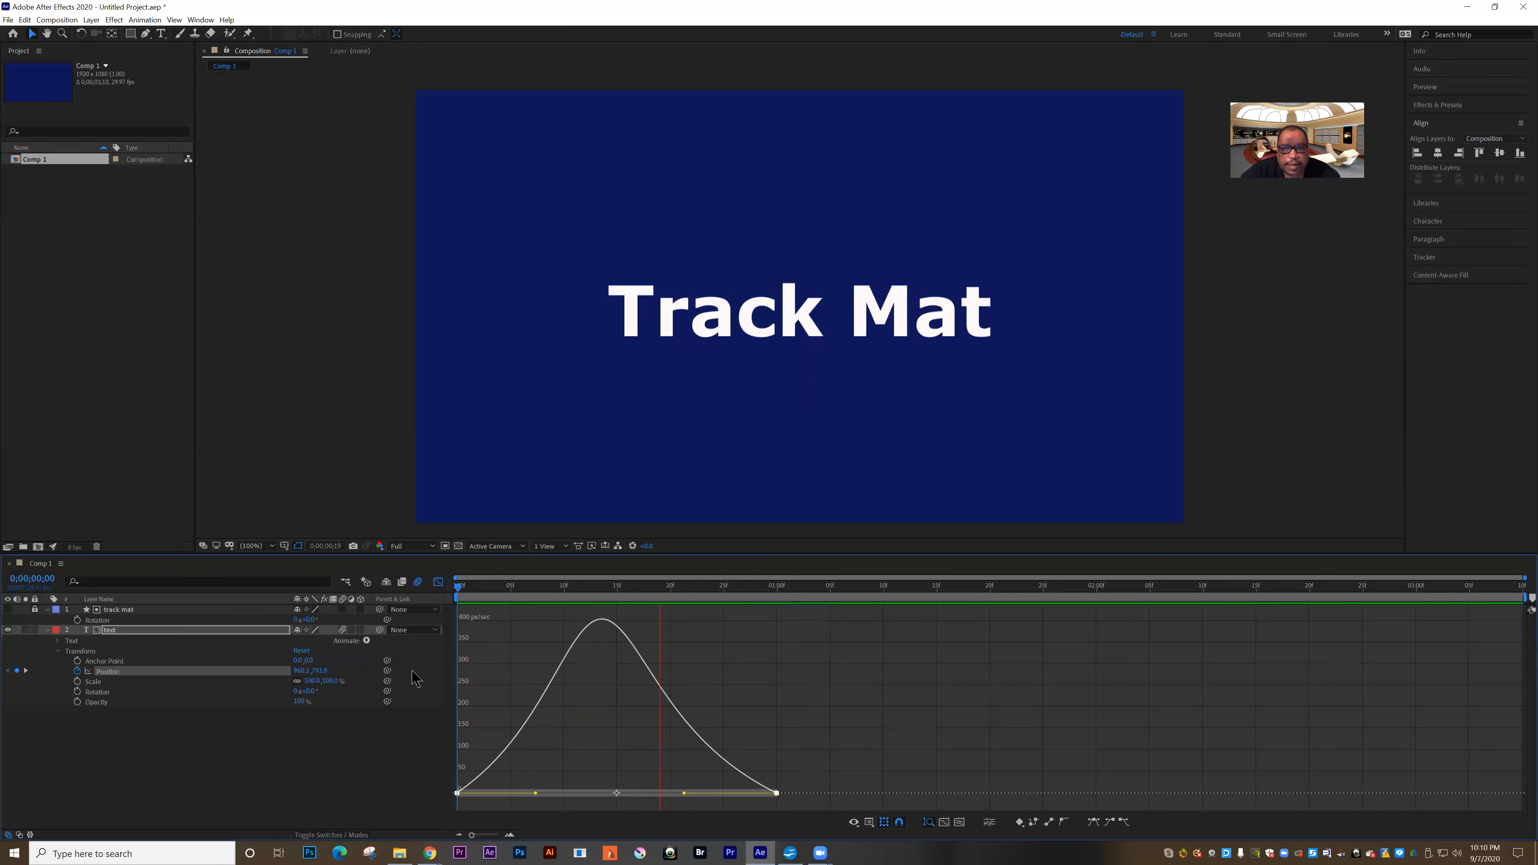
key("space")
left_click_drag(988, 596, 430, 660)
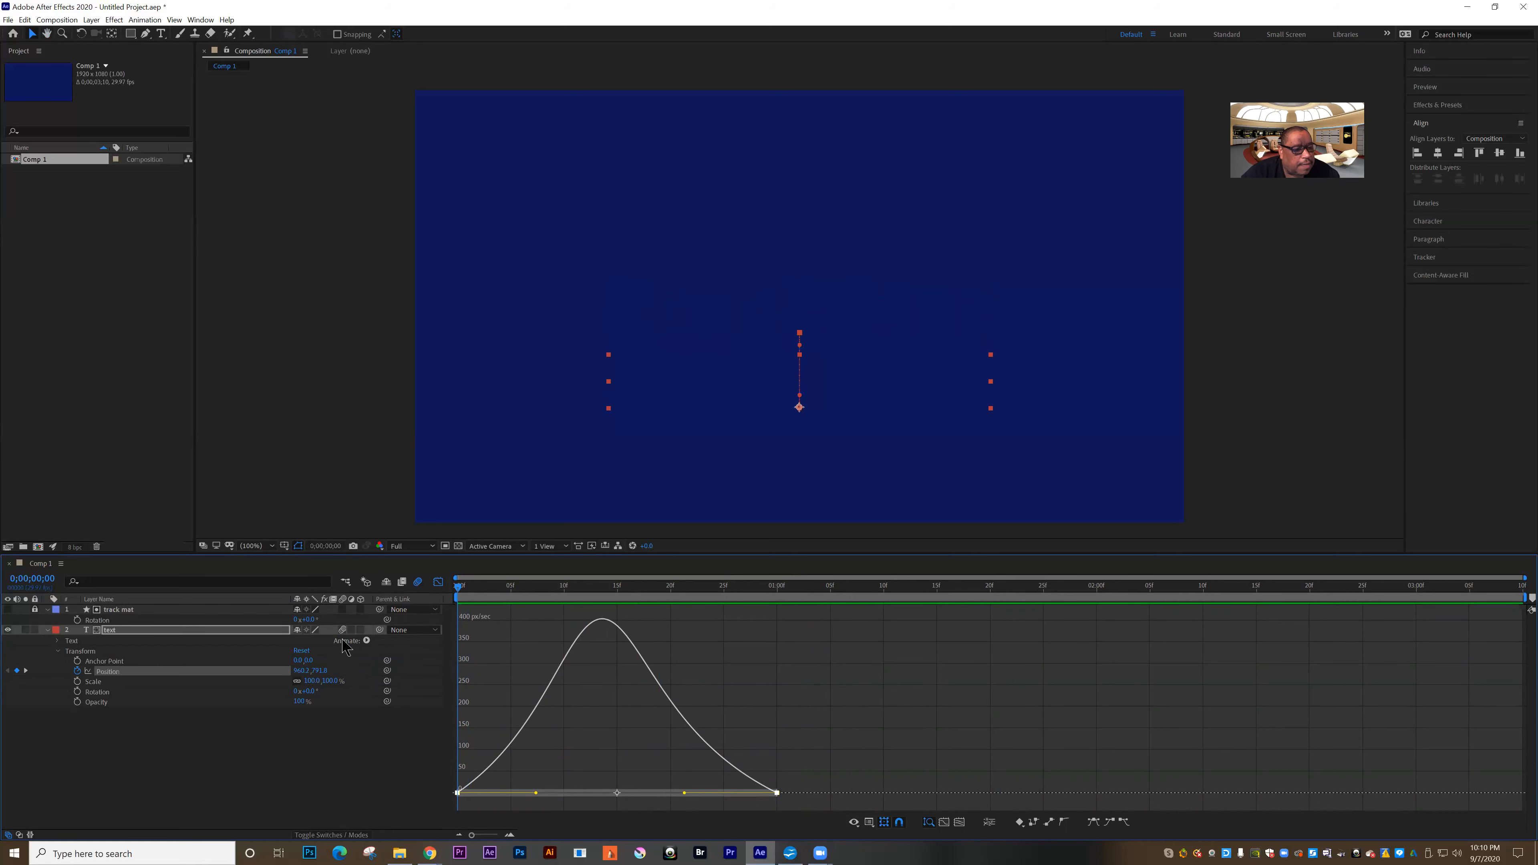
key("space")
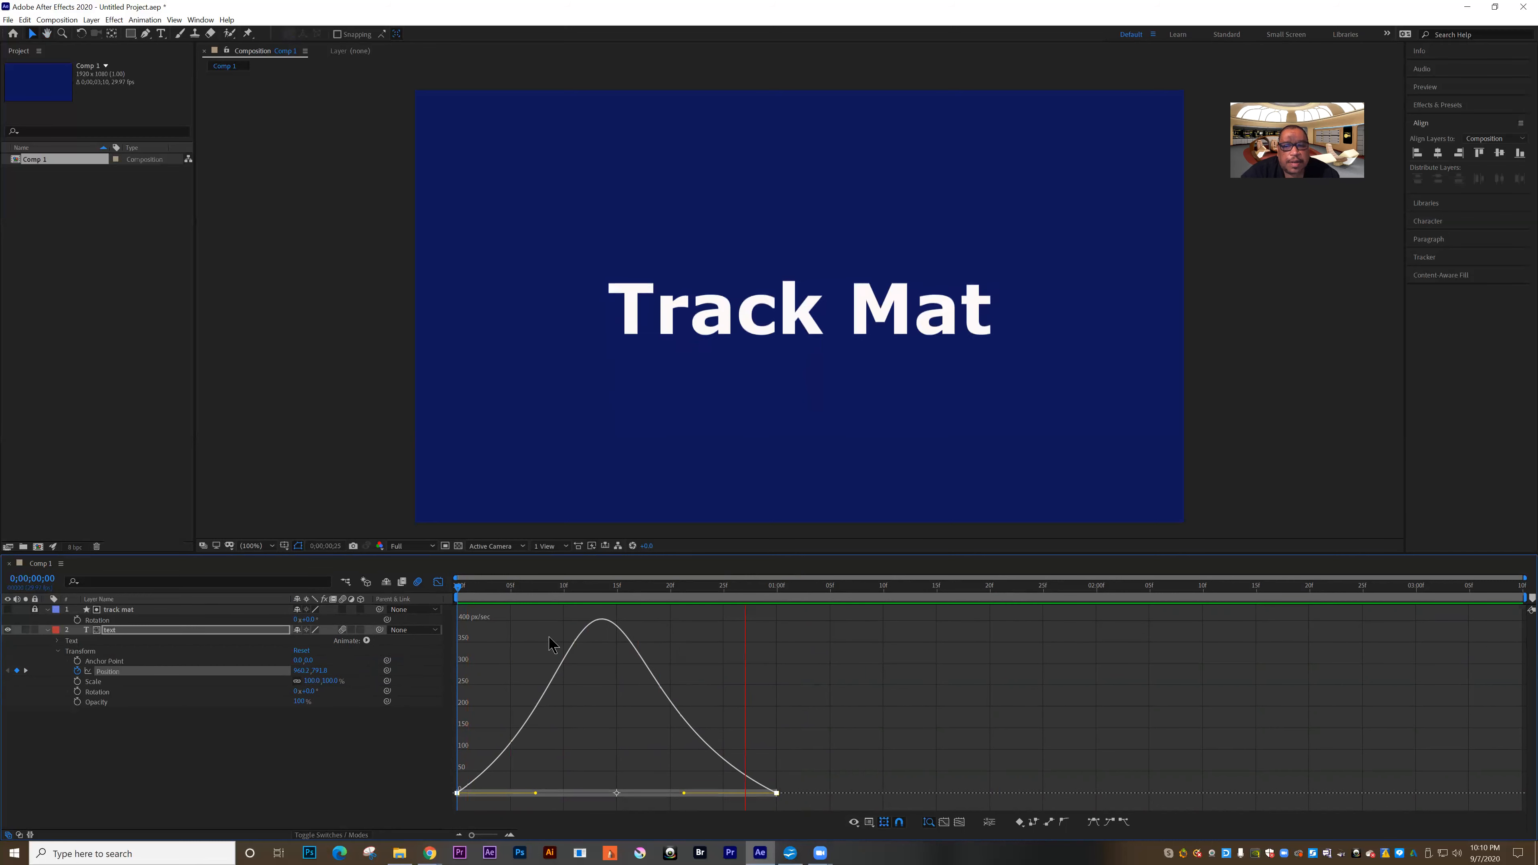
key("space")
left_click(438, 581)
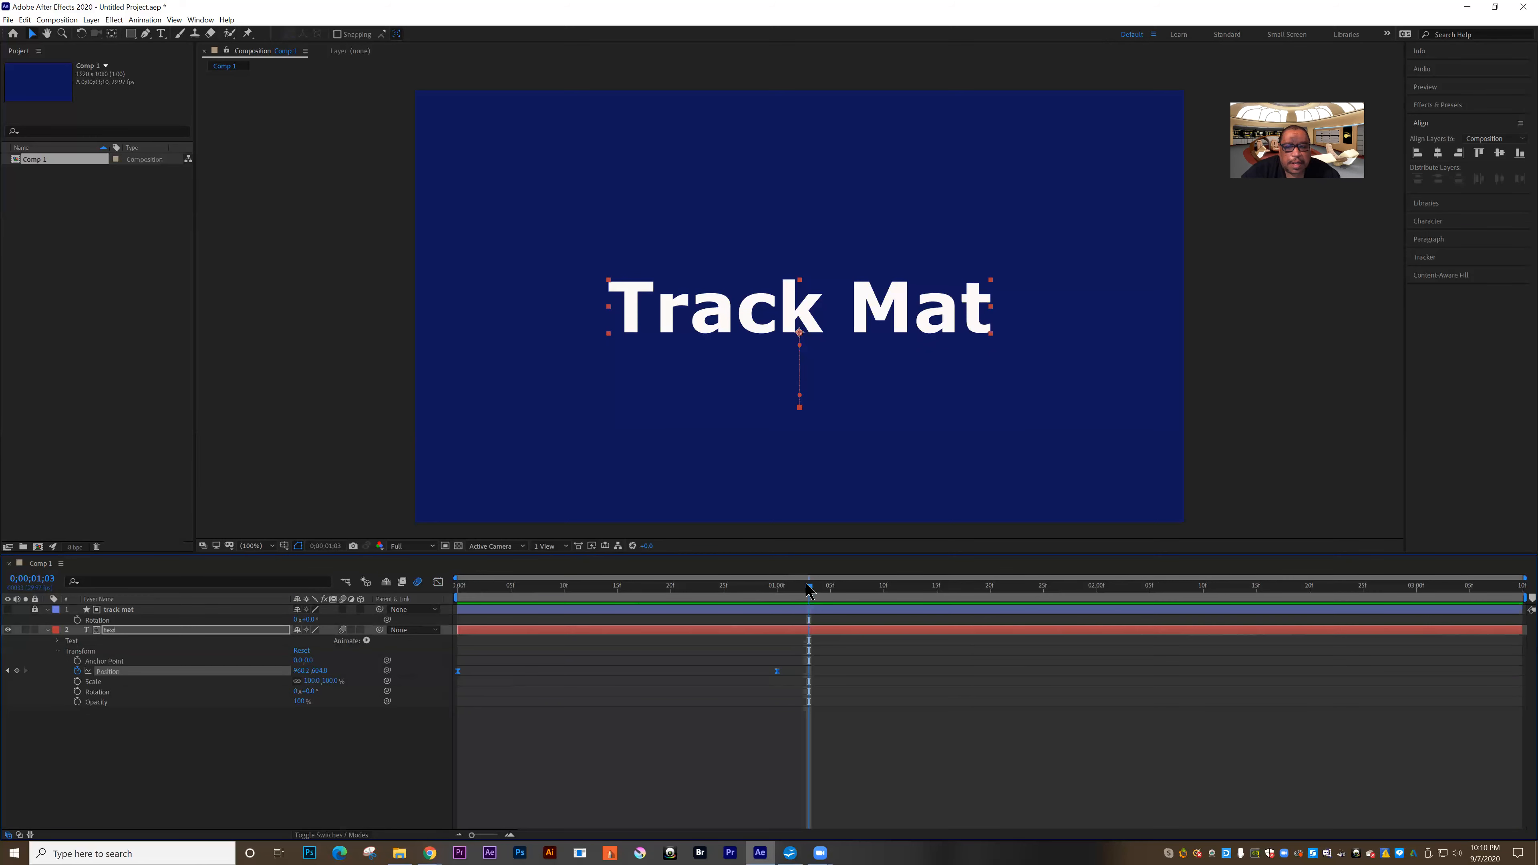
Preview the text reveal from the start, scrub back through it and return to the first frame.
key("space")
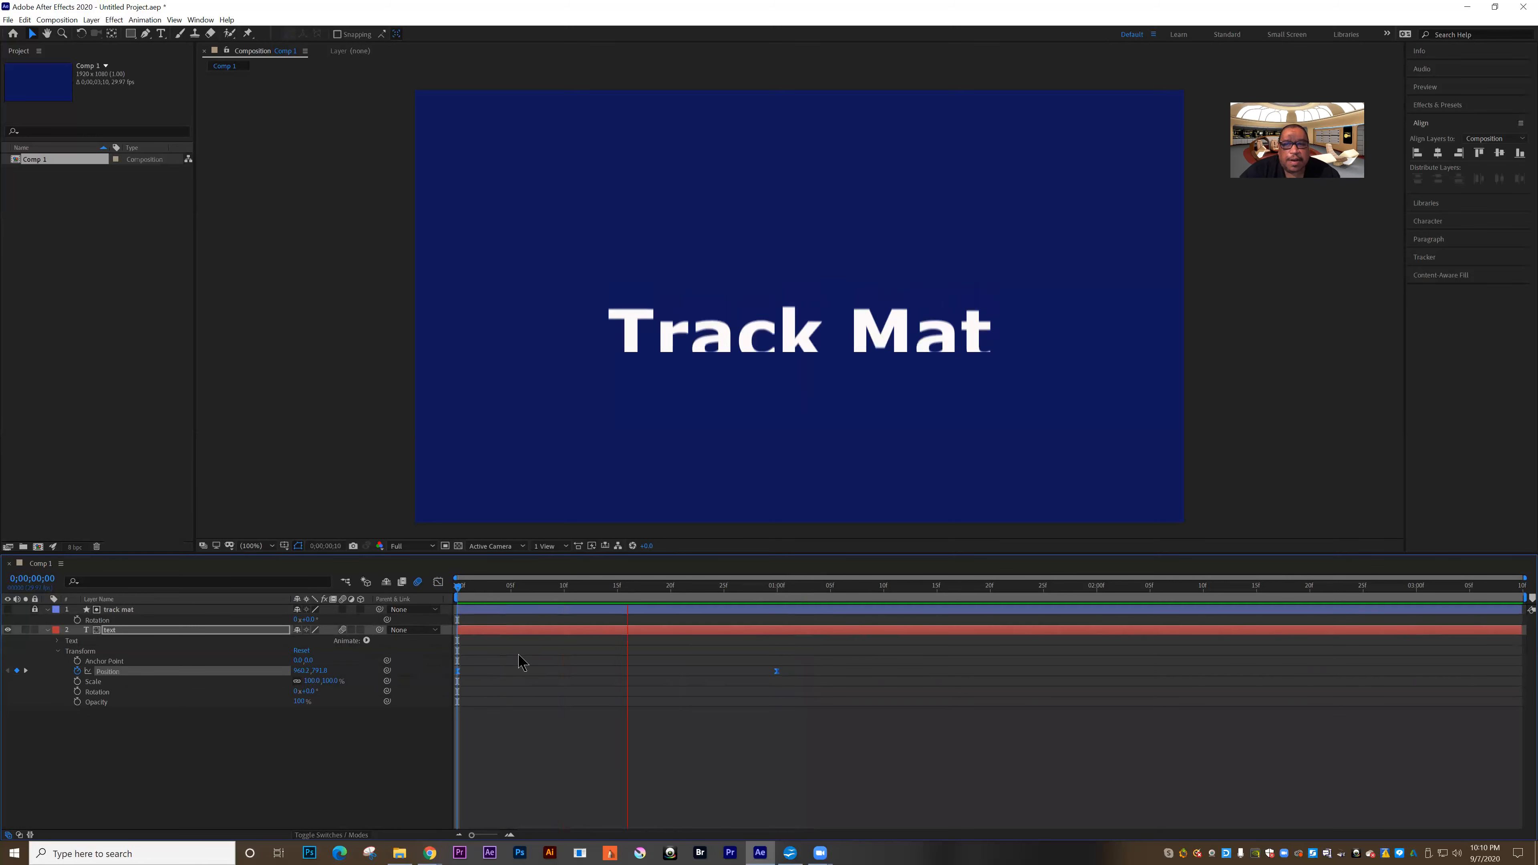
left_click(821, 586)
left_click_drag(824, 588, 451, 624)
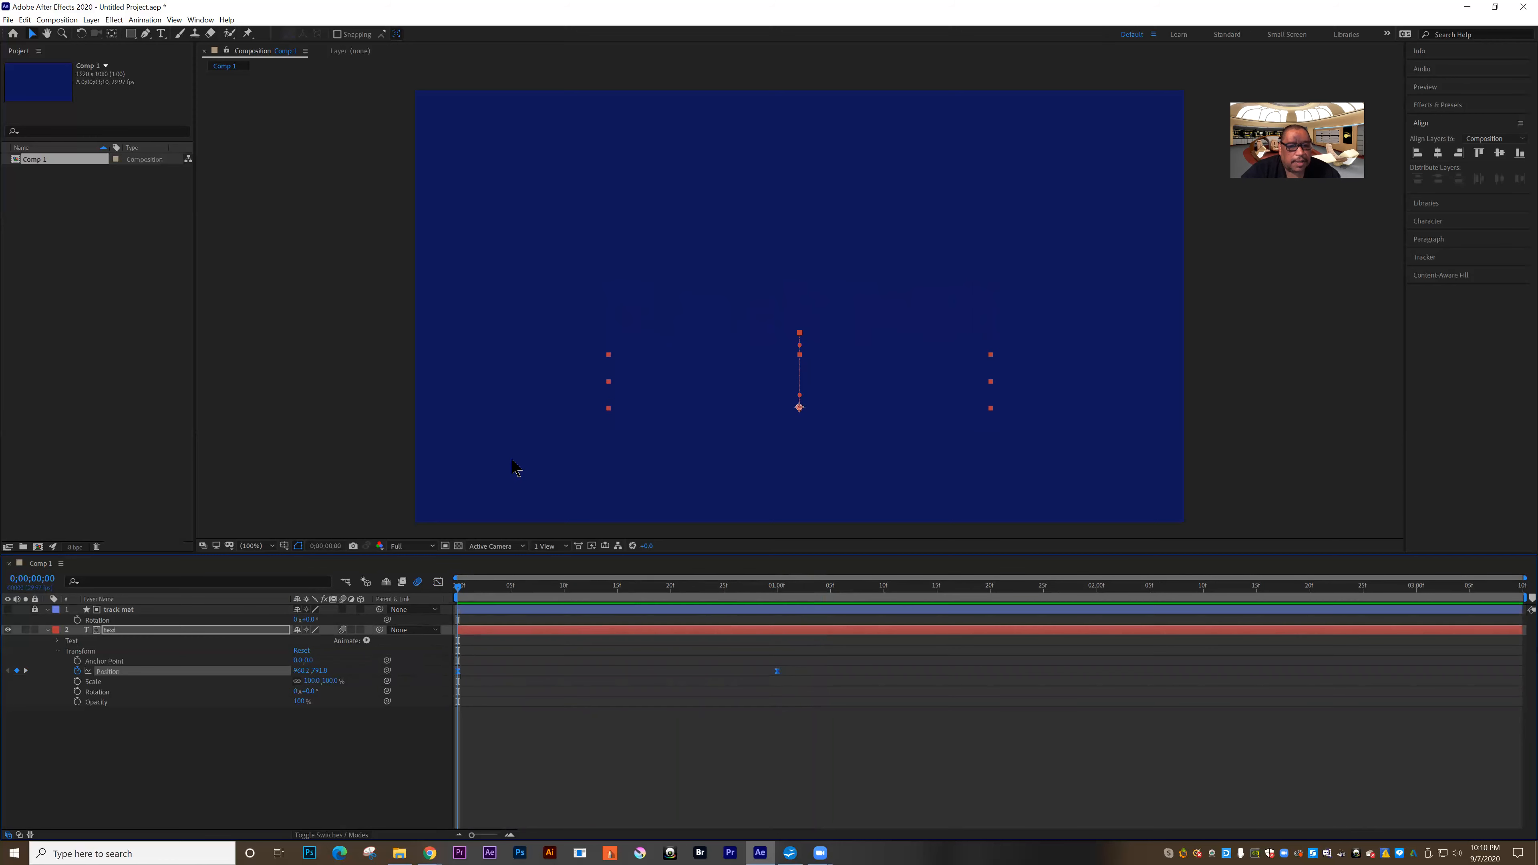
Lower the text's first Position keyframe to a Y value of about 1229, placing the text below the composition frame.
key("comma")
key("comma")
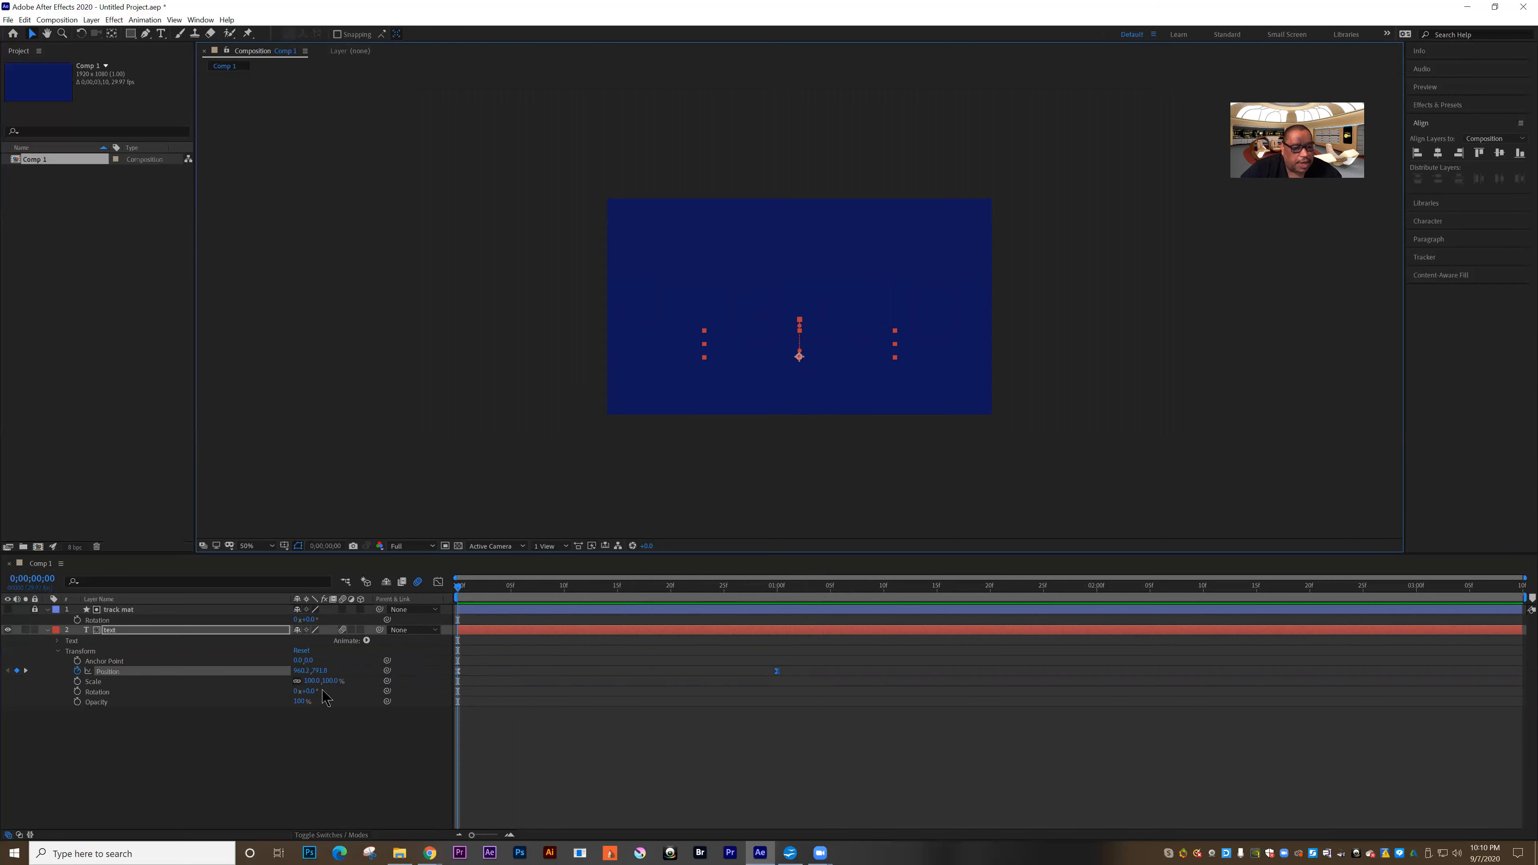
left_click_drag(317, 670, 526, 721)
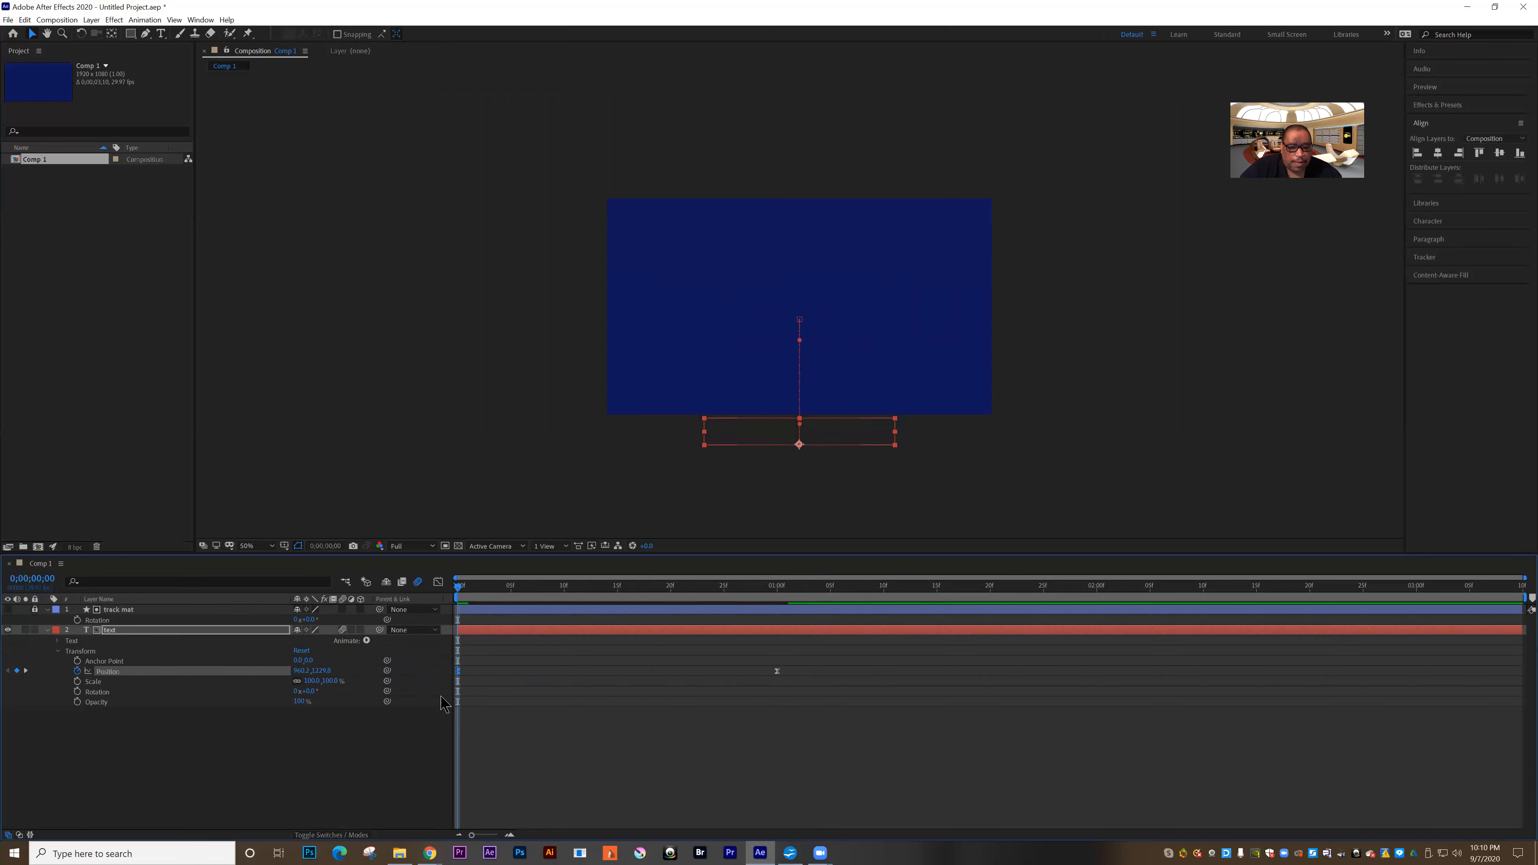
Preview the text reveal from its lower starting position and return to the first frame.
key("space")
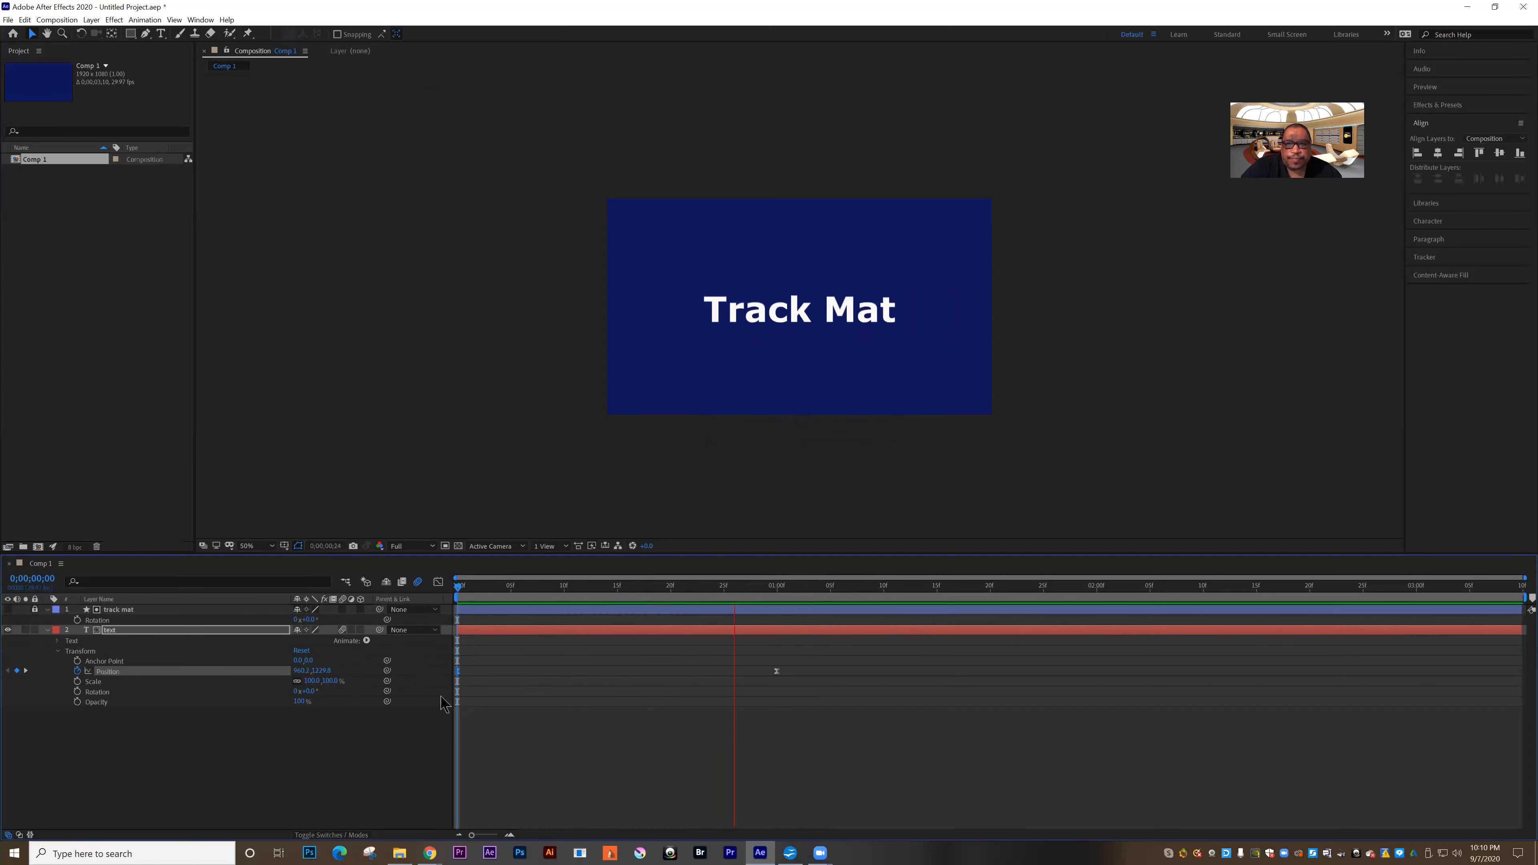
key("space")
left_click_drag(938, 585, 436, 645)
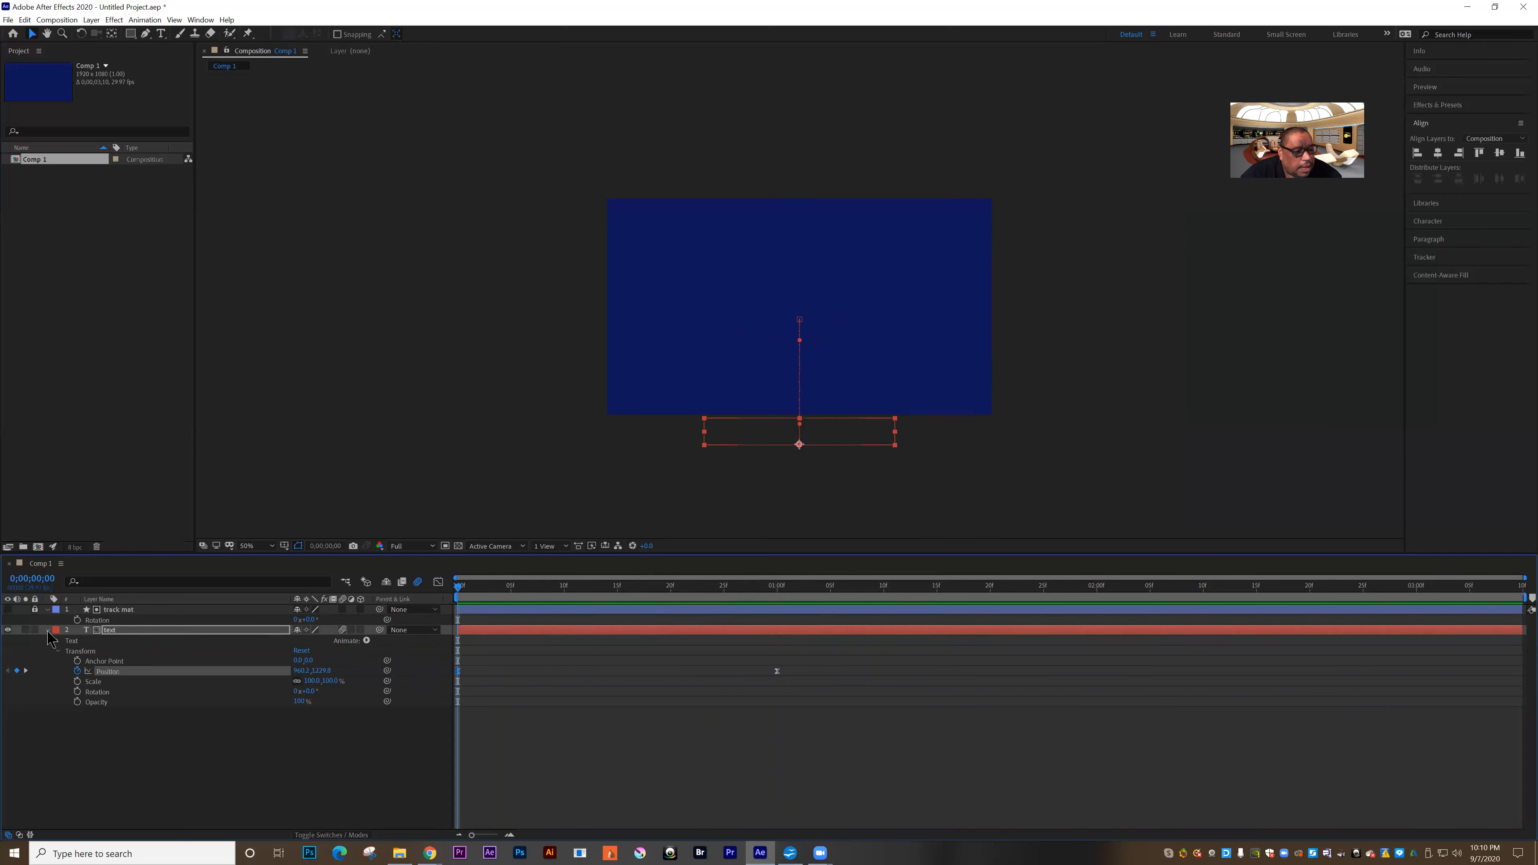
At 0;00;00;20, set up the Pen tool with no fill and a white stroke, with no layer selected.
left_click_drag(478, 595, 674, 613)
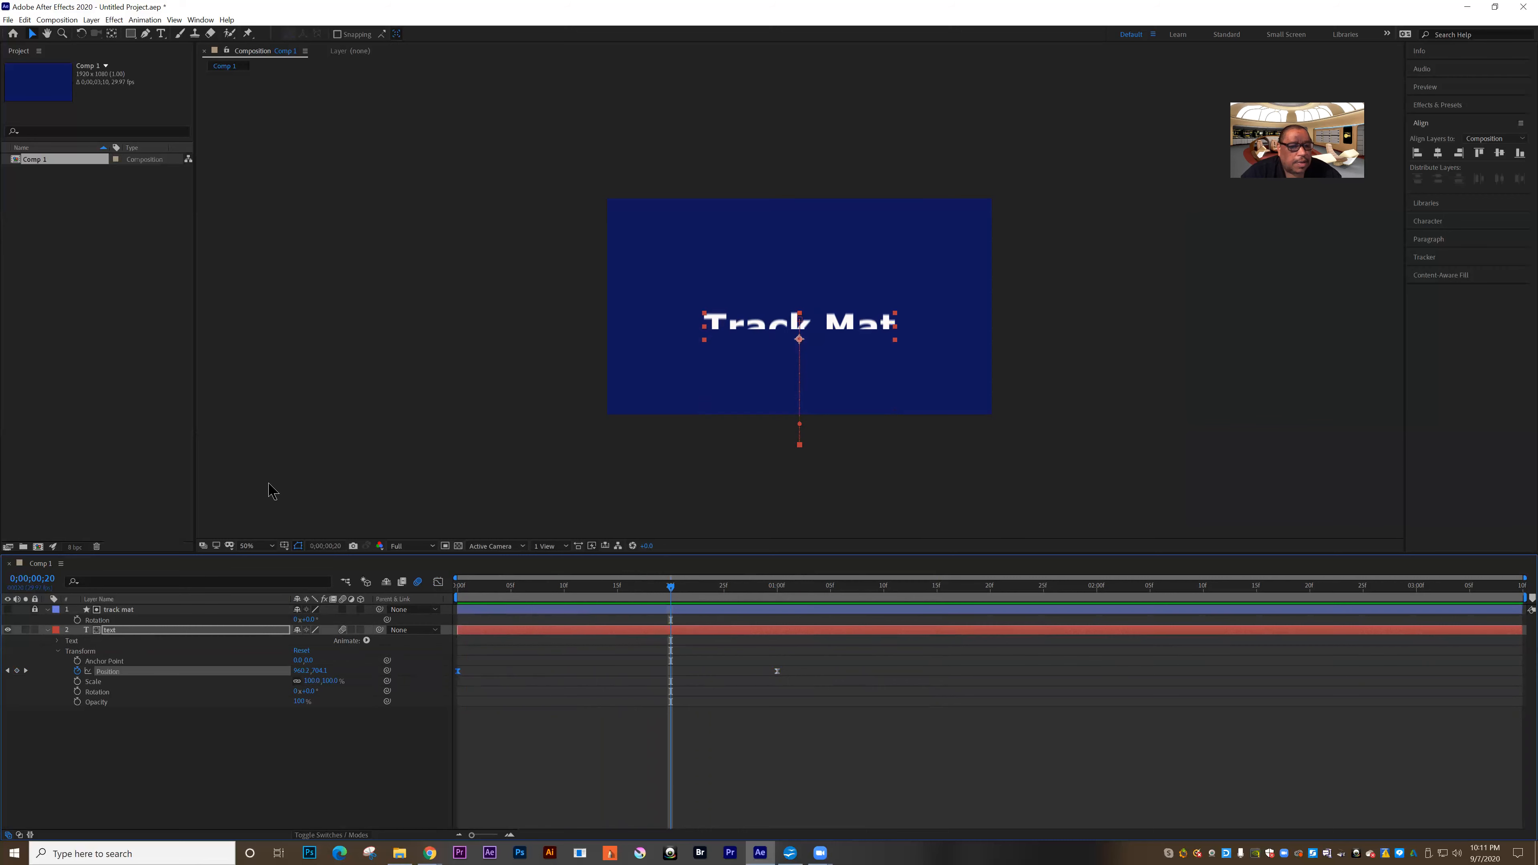
left_click(260, 549)
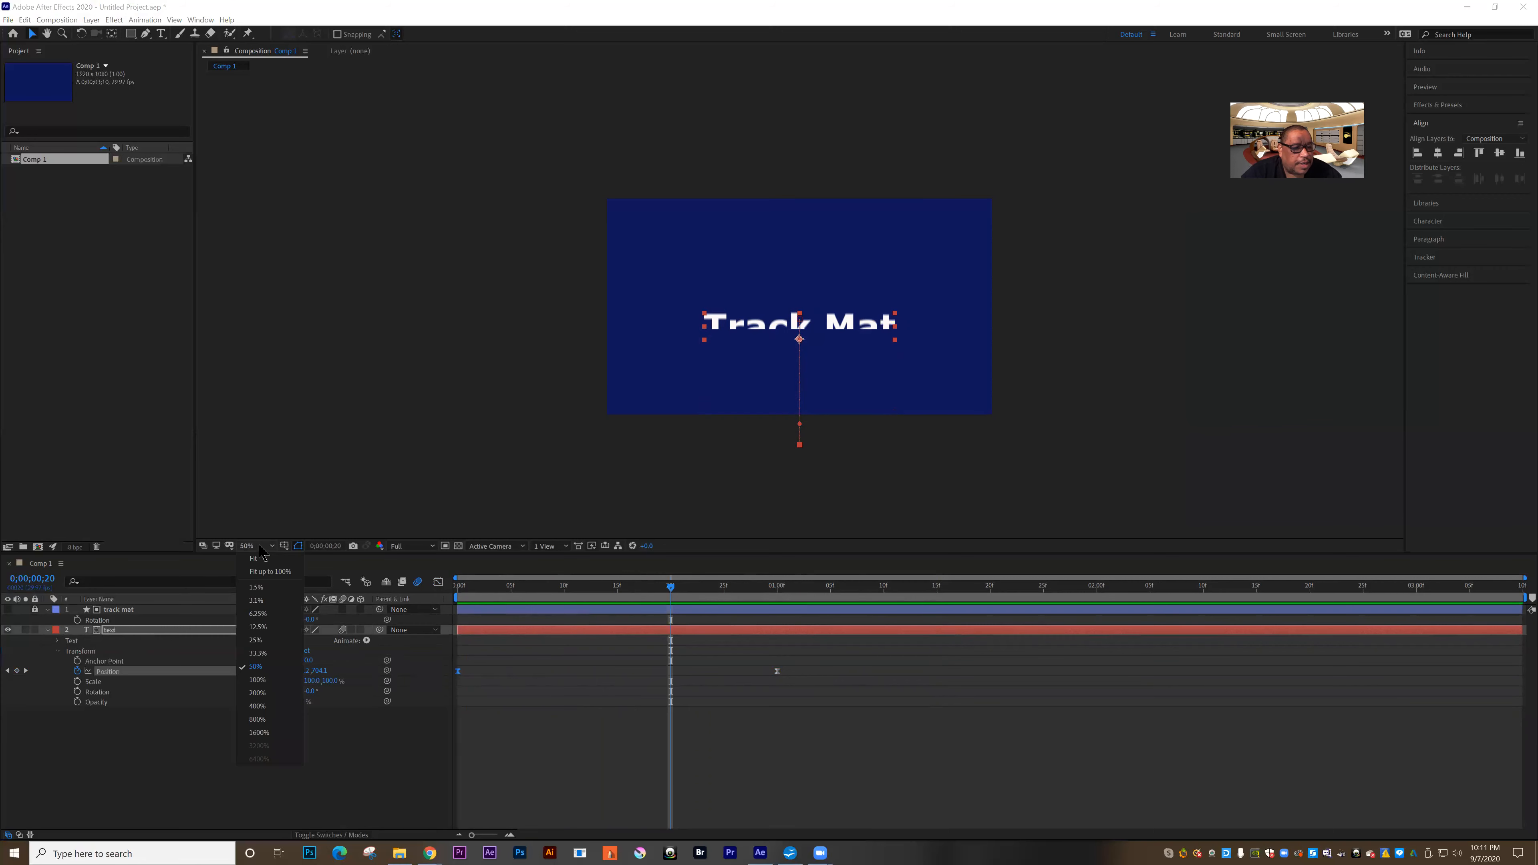
left_click(265, 572)
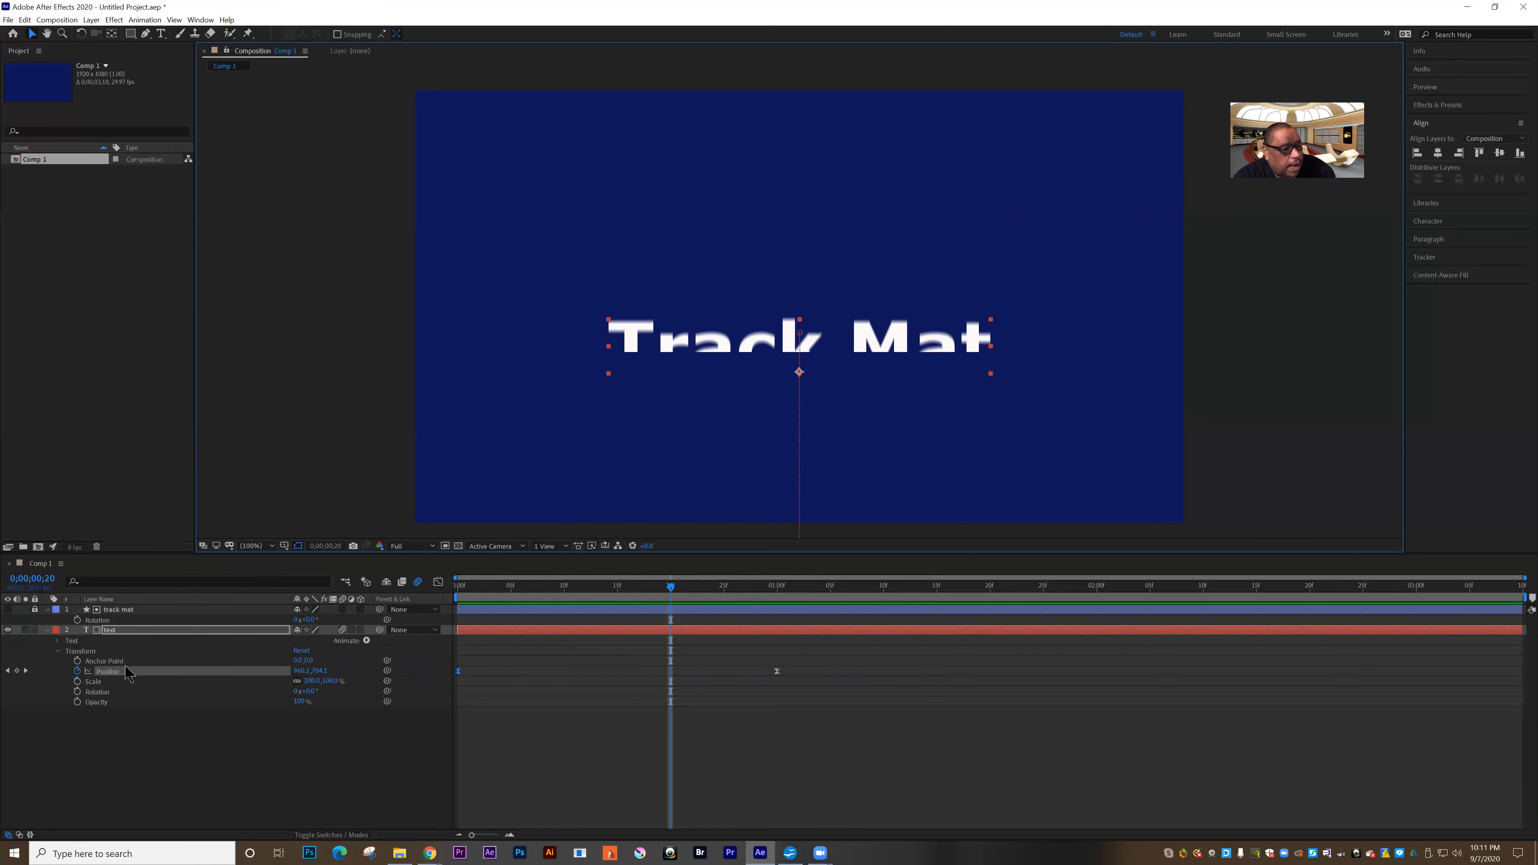
left_click(139, 757)
left_click(146, 34)
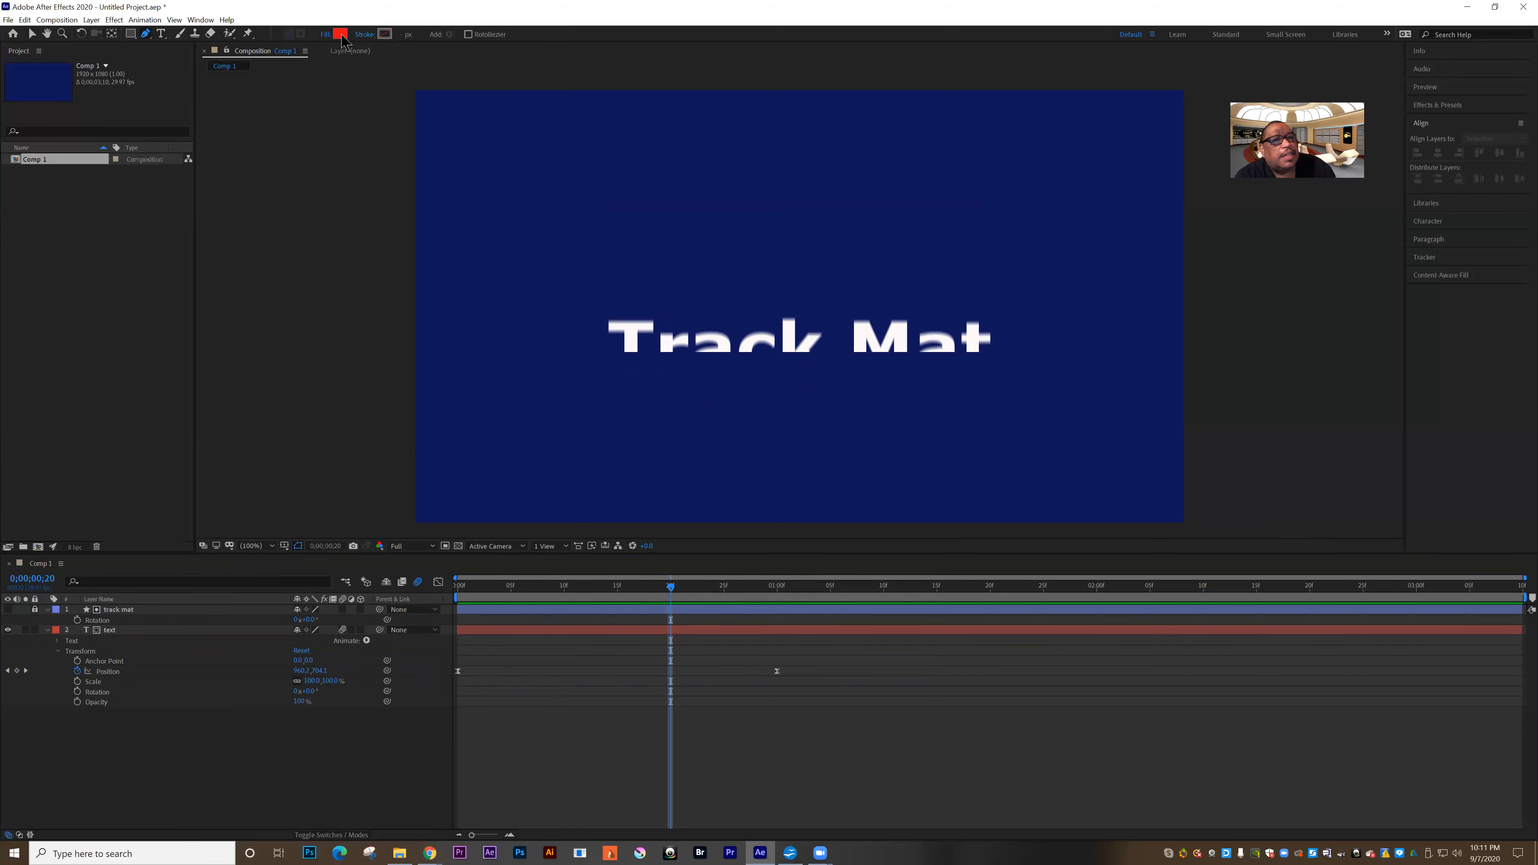
left_click(325, 35)
left_click(706, 392)
left_click(749, 462)
left_click(384, 34)
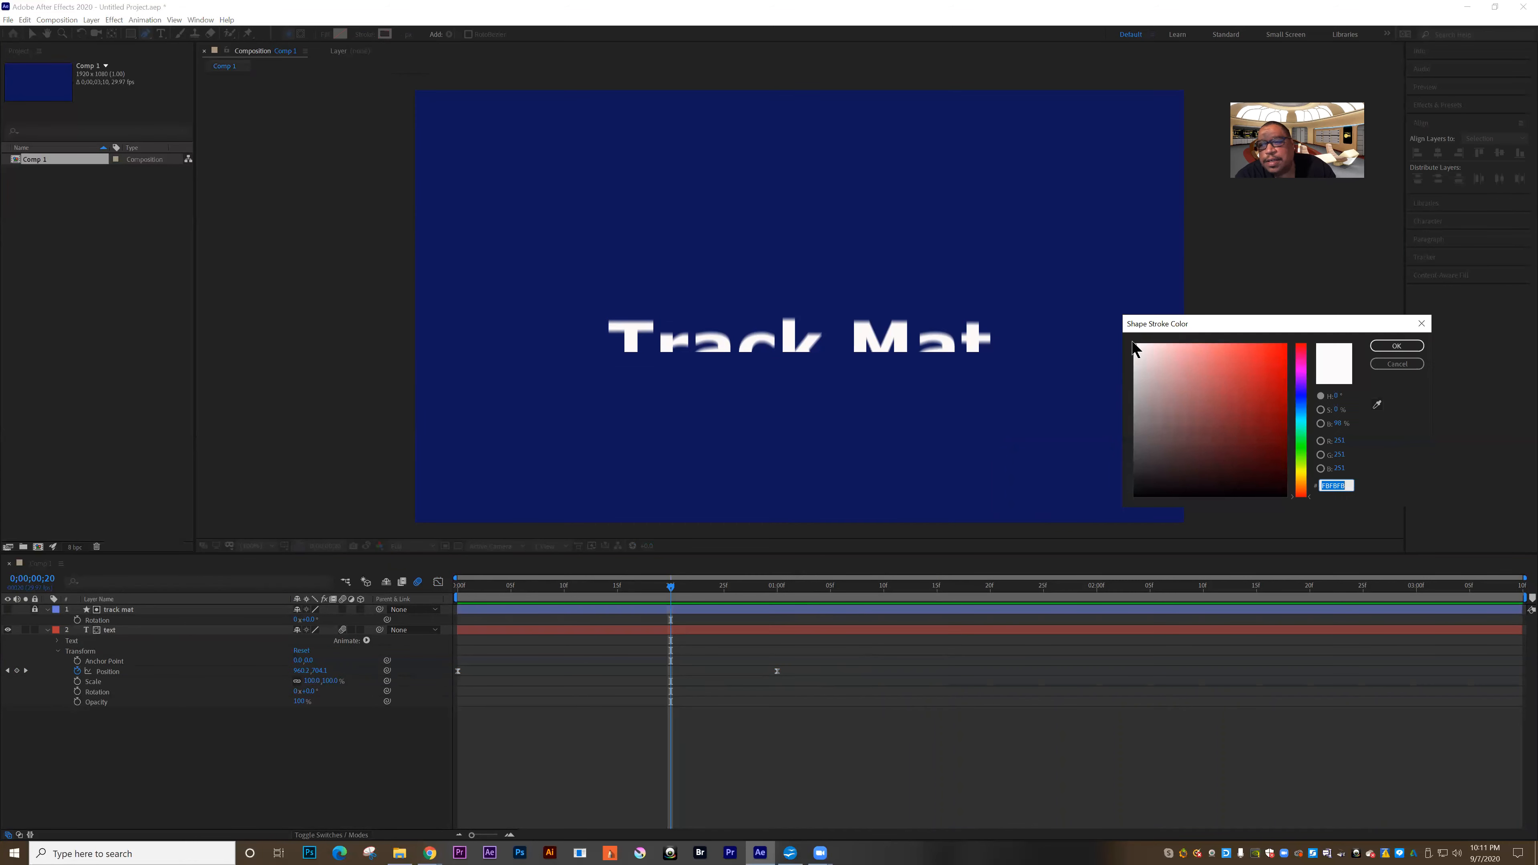
left_click(1396, 346)
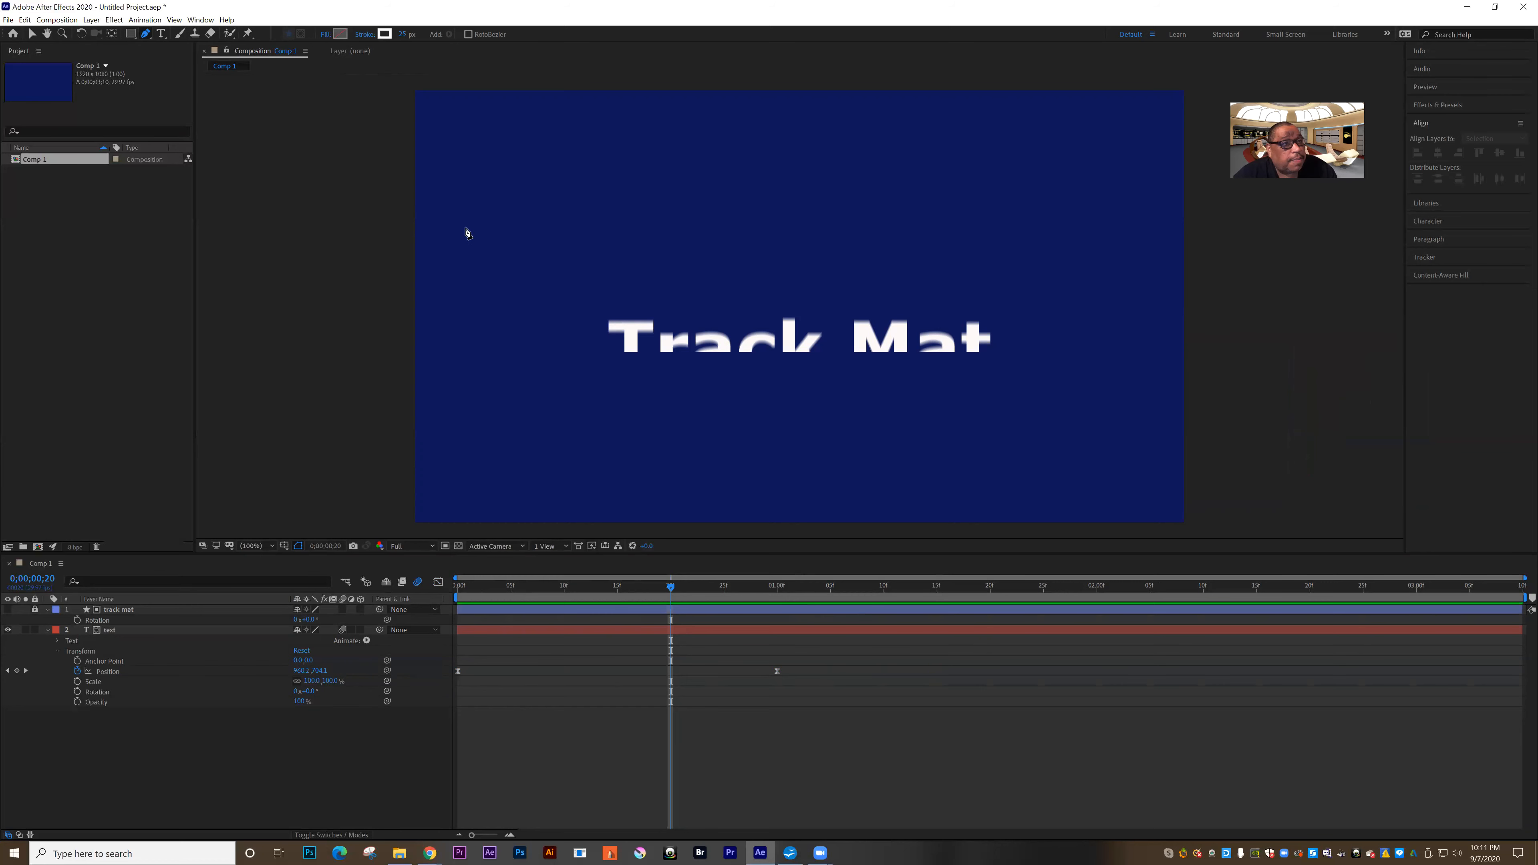
Draw a straight horizontal line along the lower edge of the revealed text, slightly wider than it, and center it horizontally in the composition.
left_click(588, 352)
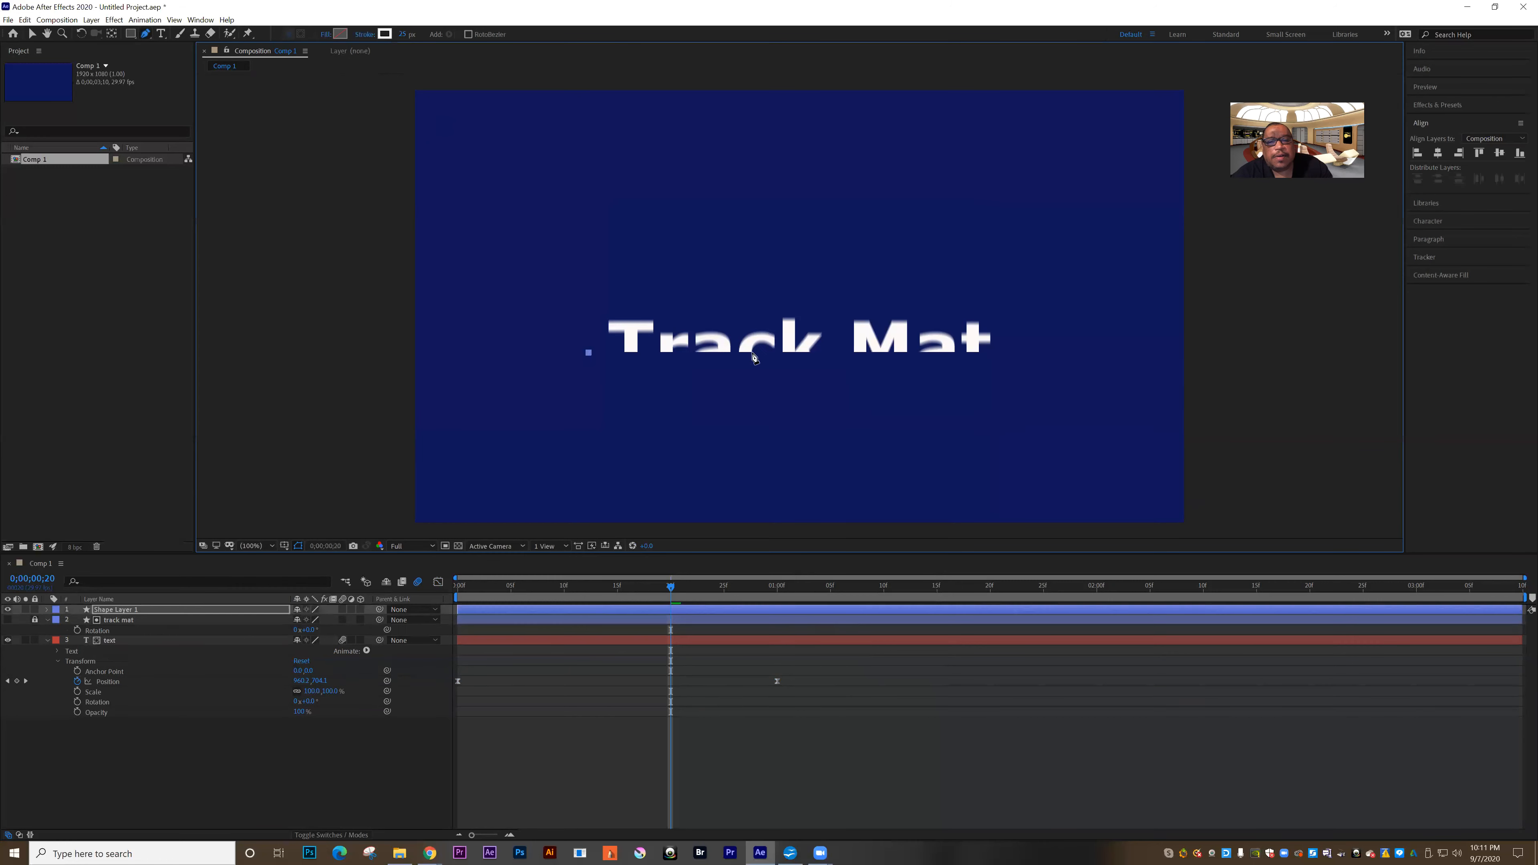
left_click(1050, 352)
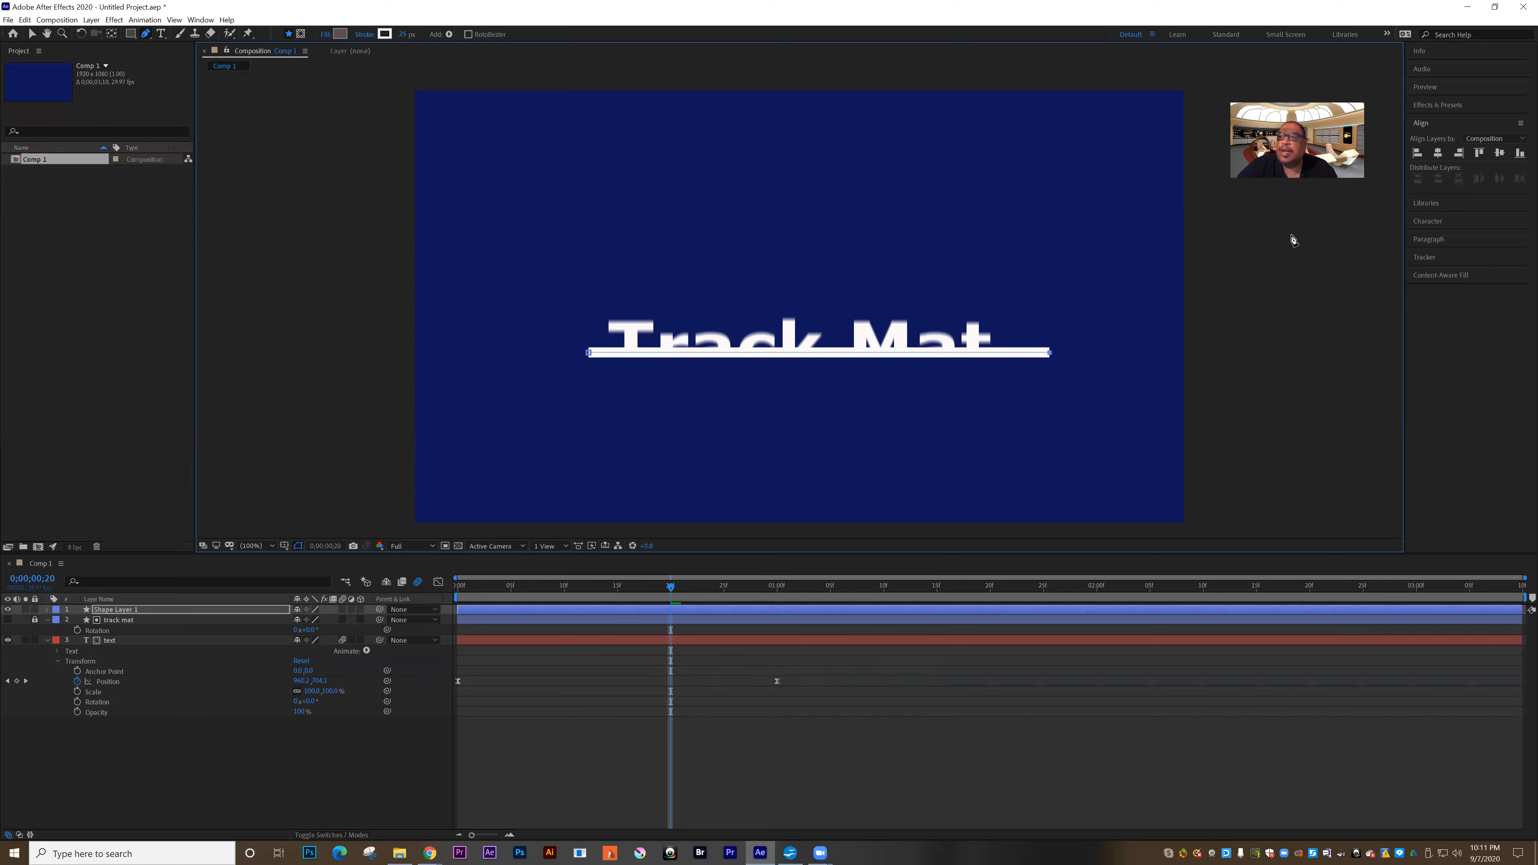
left_click(1435, 135)
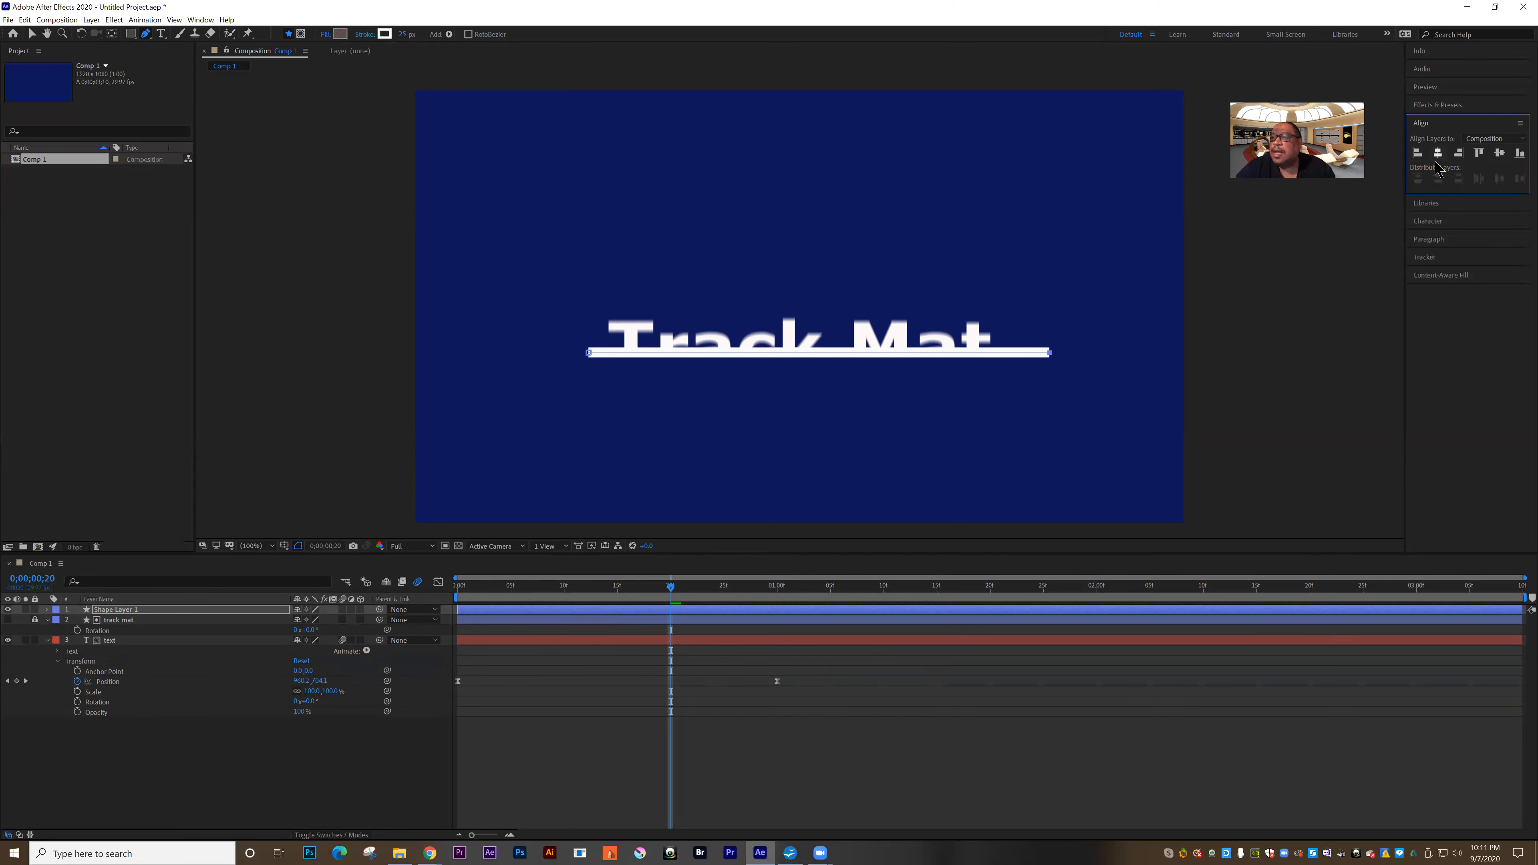
left_click(1436, 152)
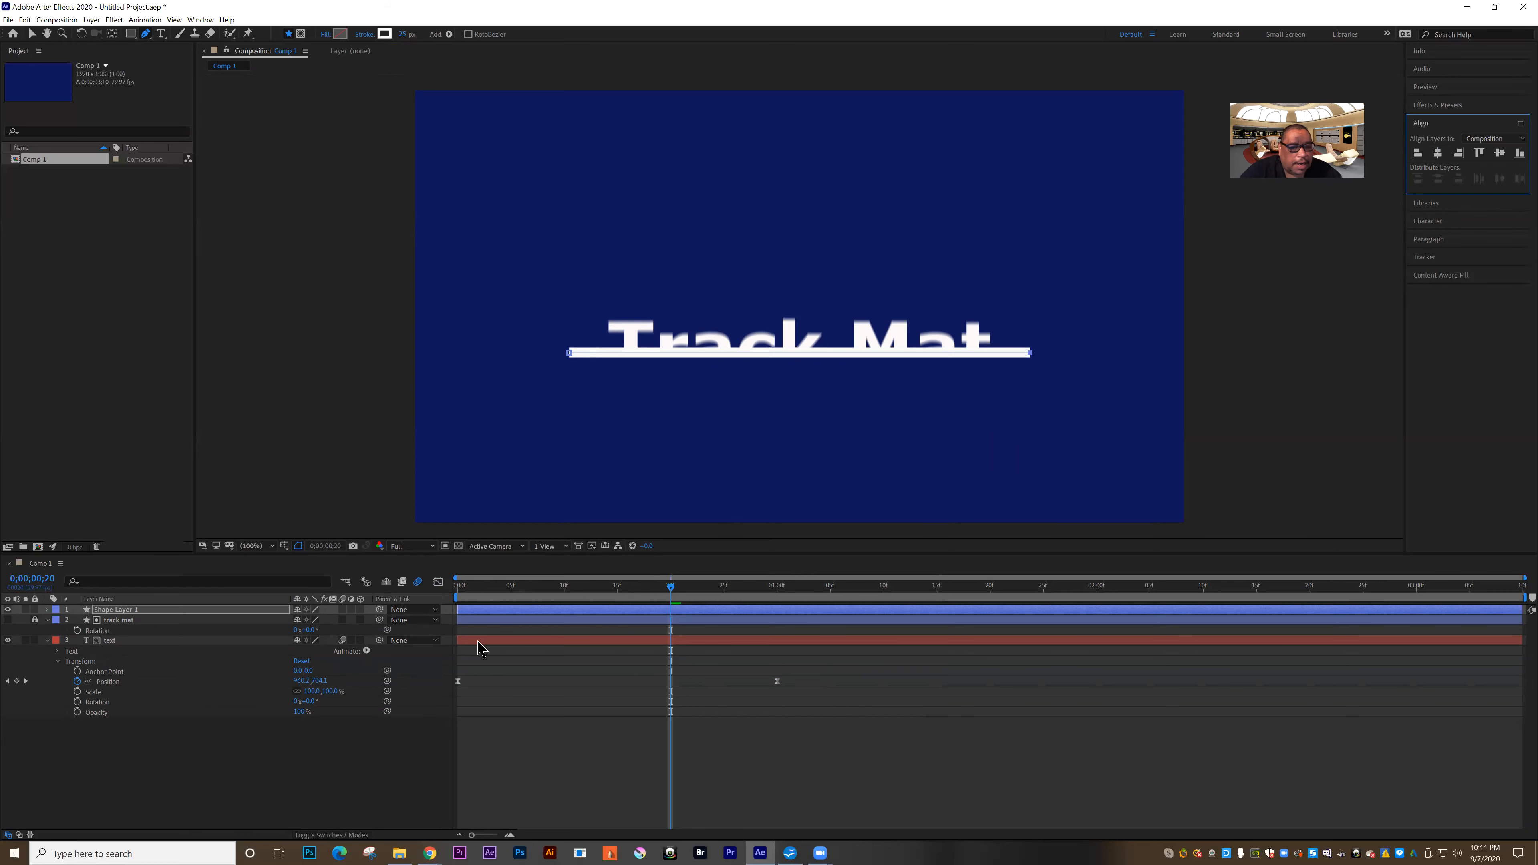
Collapse the text layer's properties and add Trim Paths to the new line's shape layer.
left_click(47, 640)
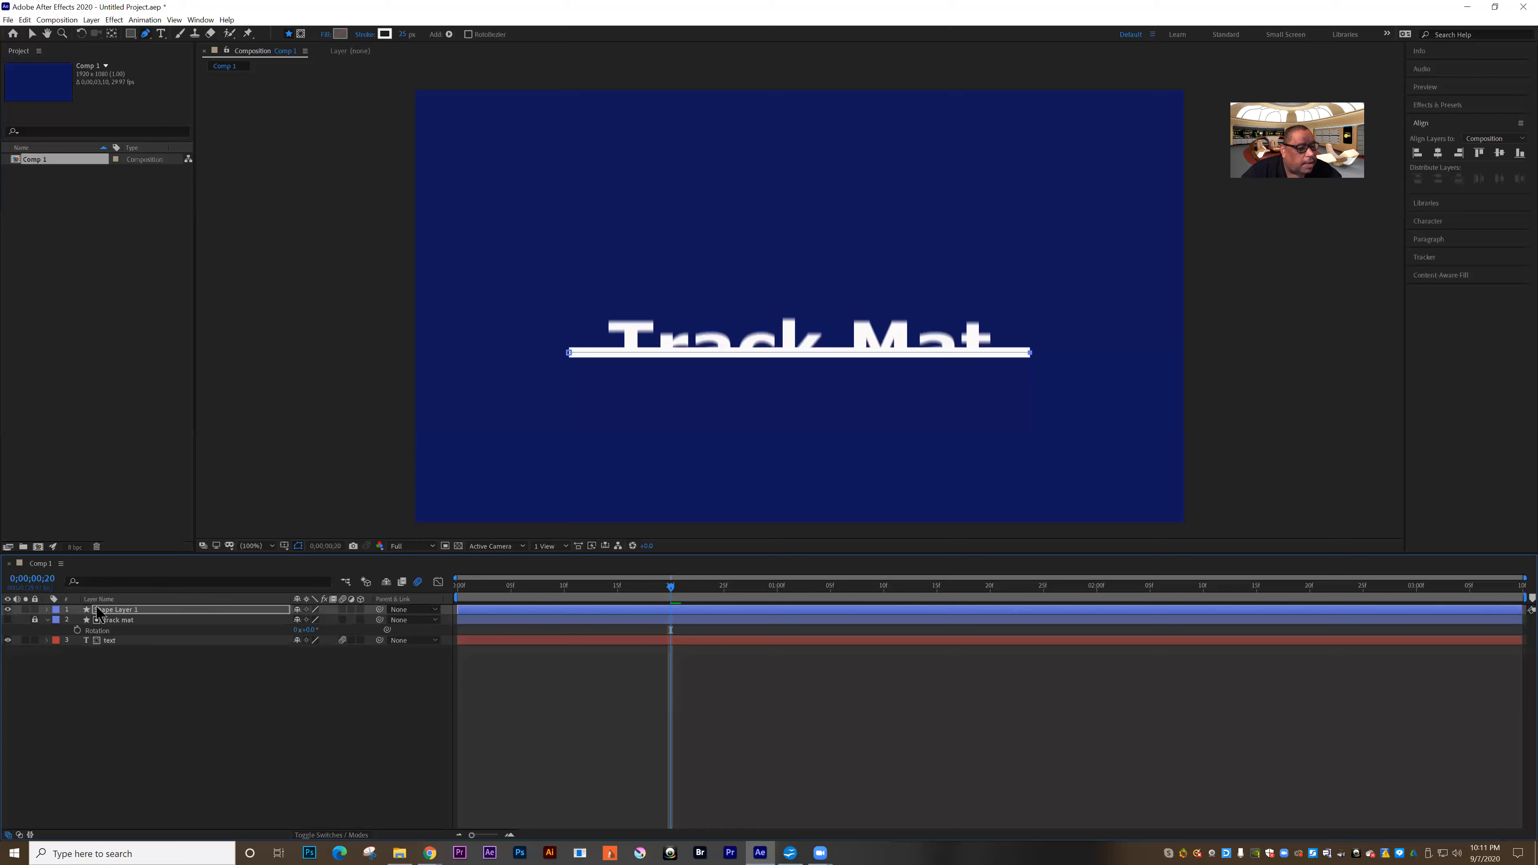
left_click(46, 610)
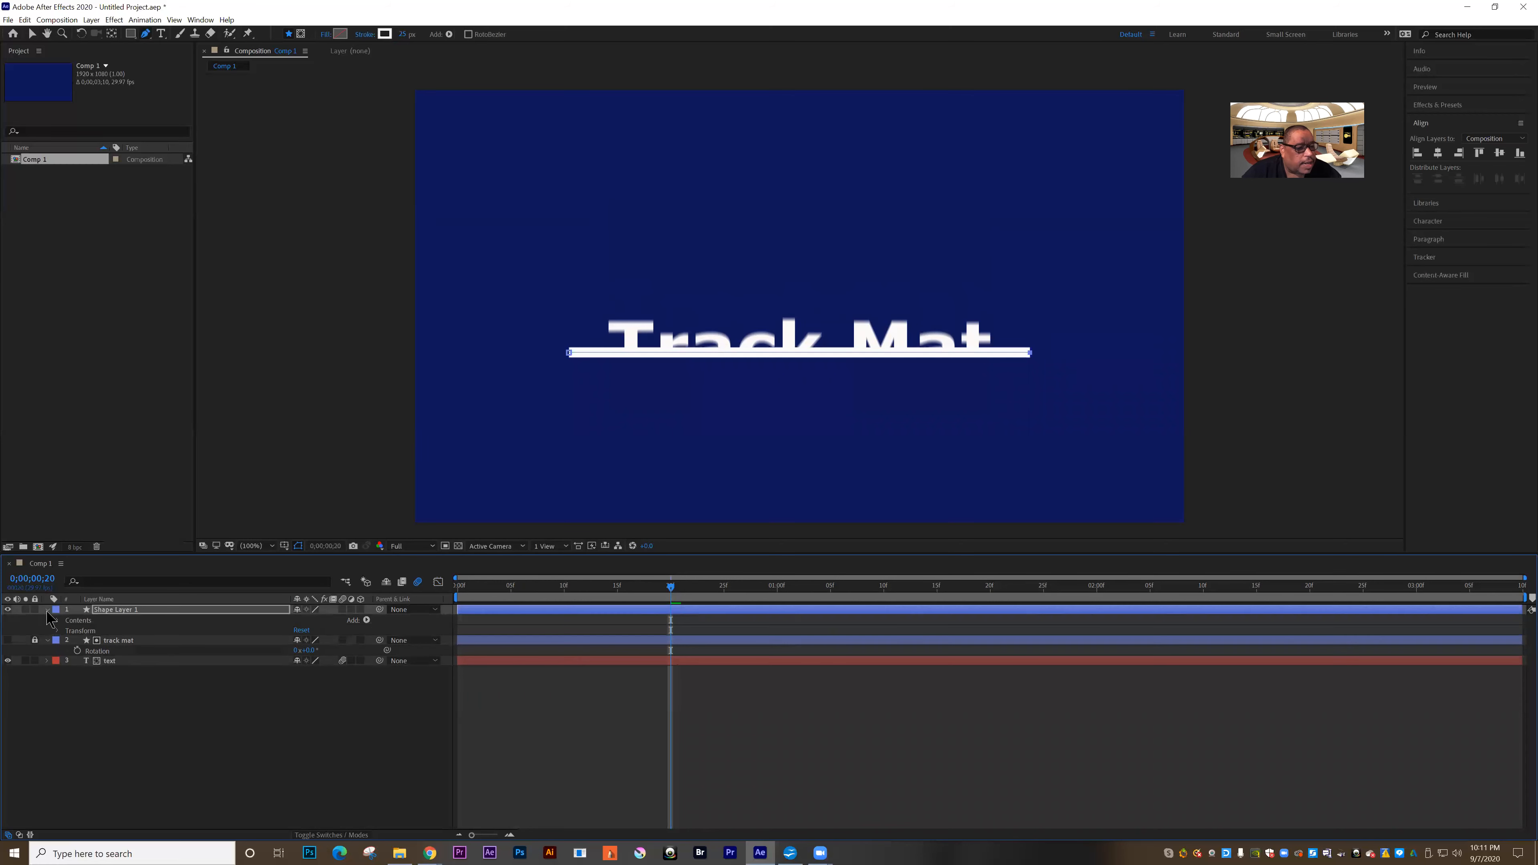
left_click(367, 621)
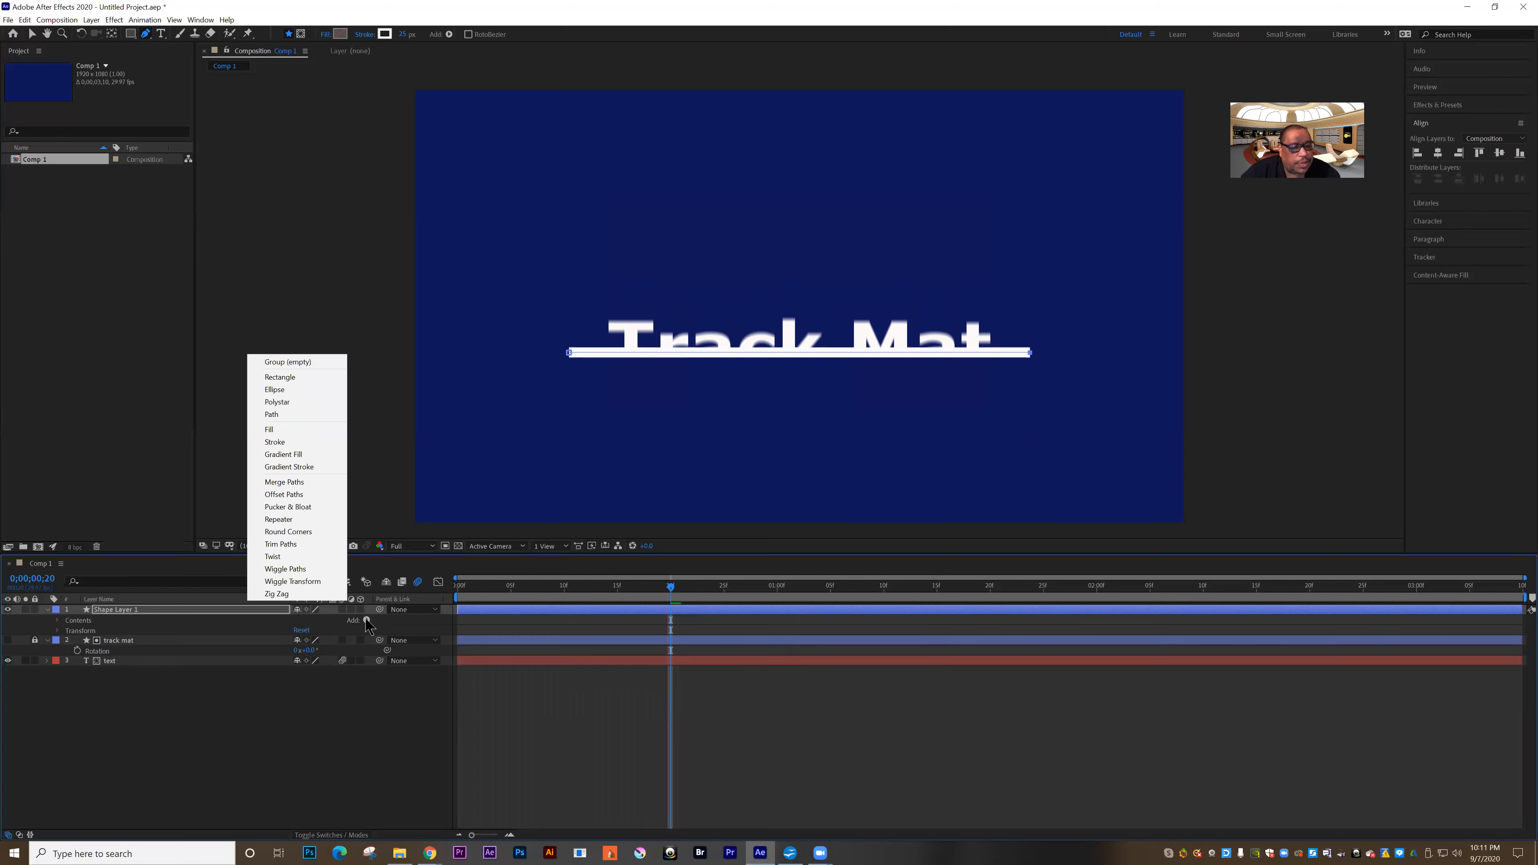
left_click(293, 545)
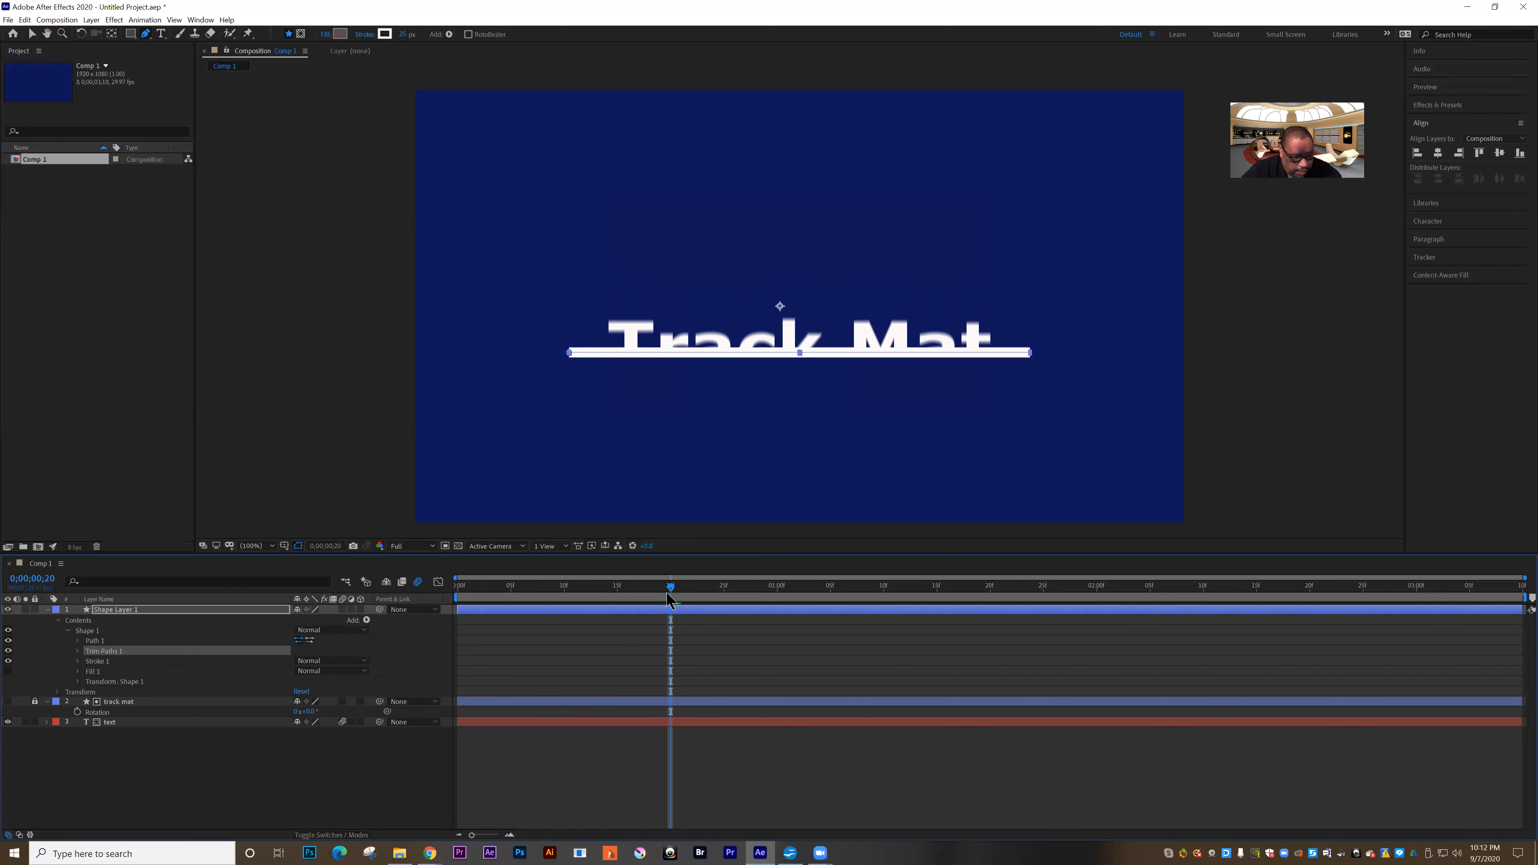
Set the line's Trim Paths Start and End both to 50% with the playhead at the start of the composition.
left_click_drag(670, 596, 459, 601)
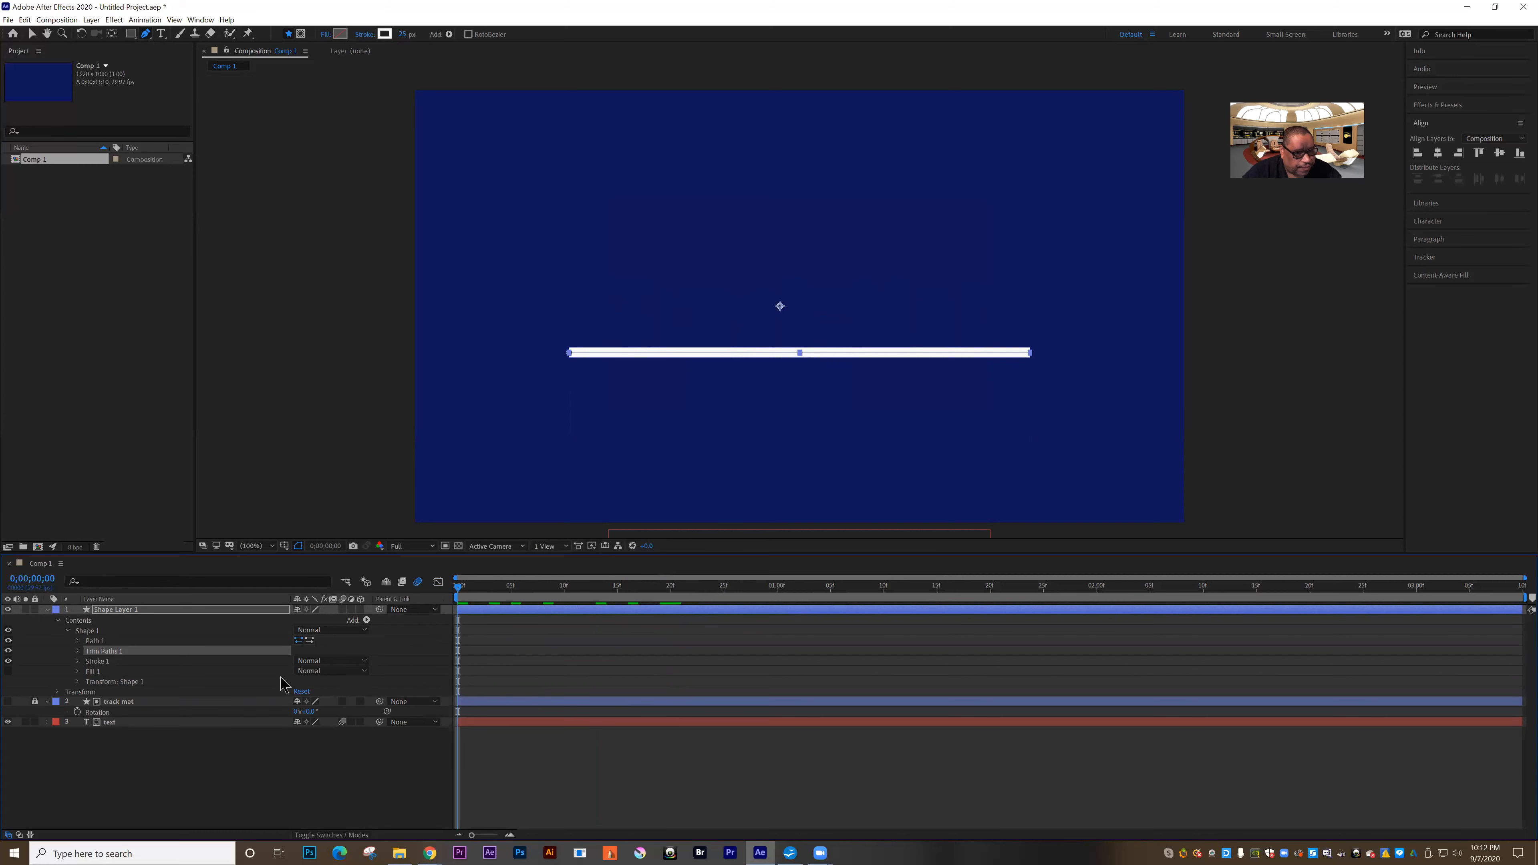
left_click(77, 651)
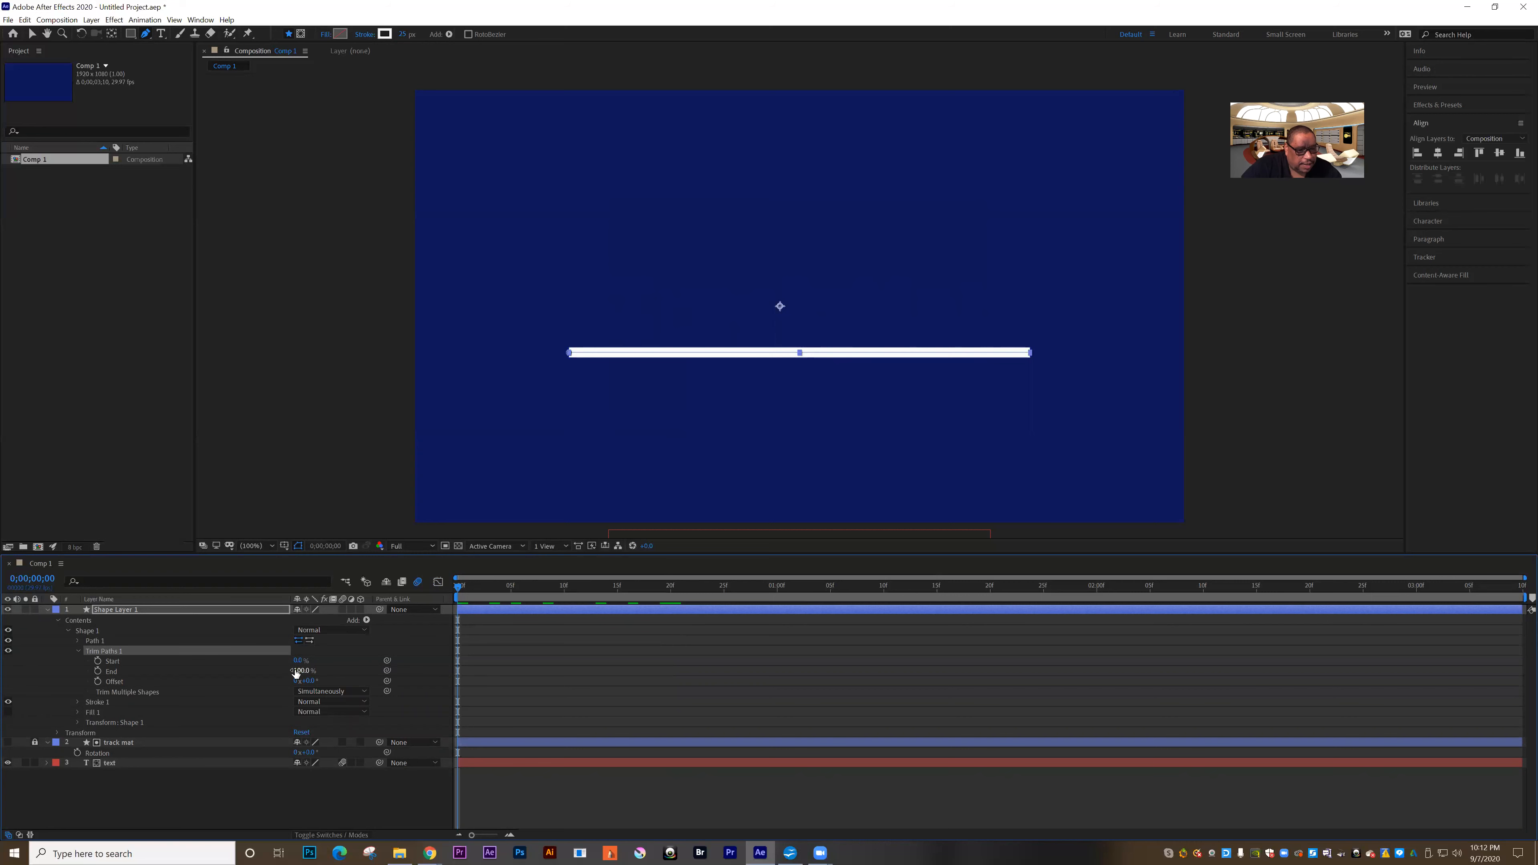
left_click(298, 660)
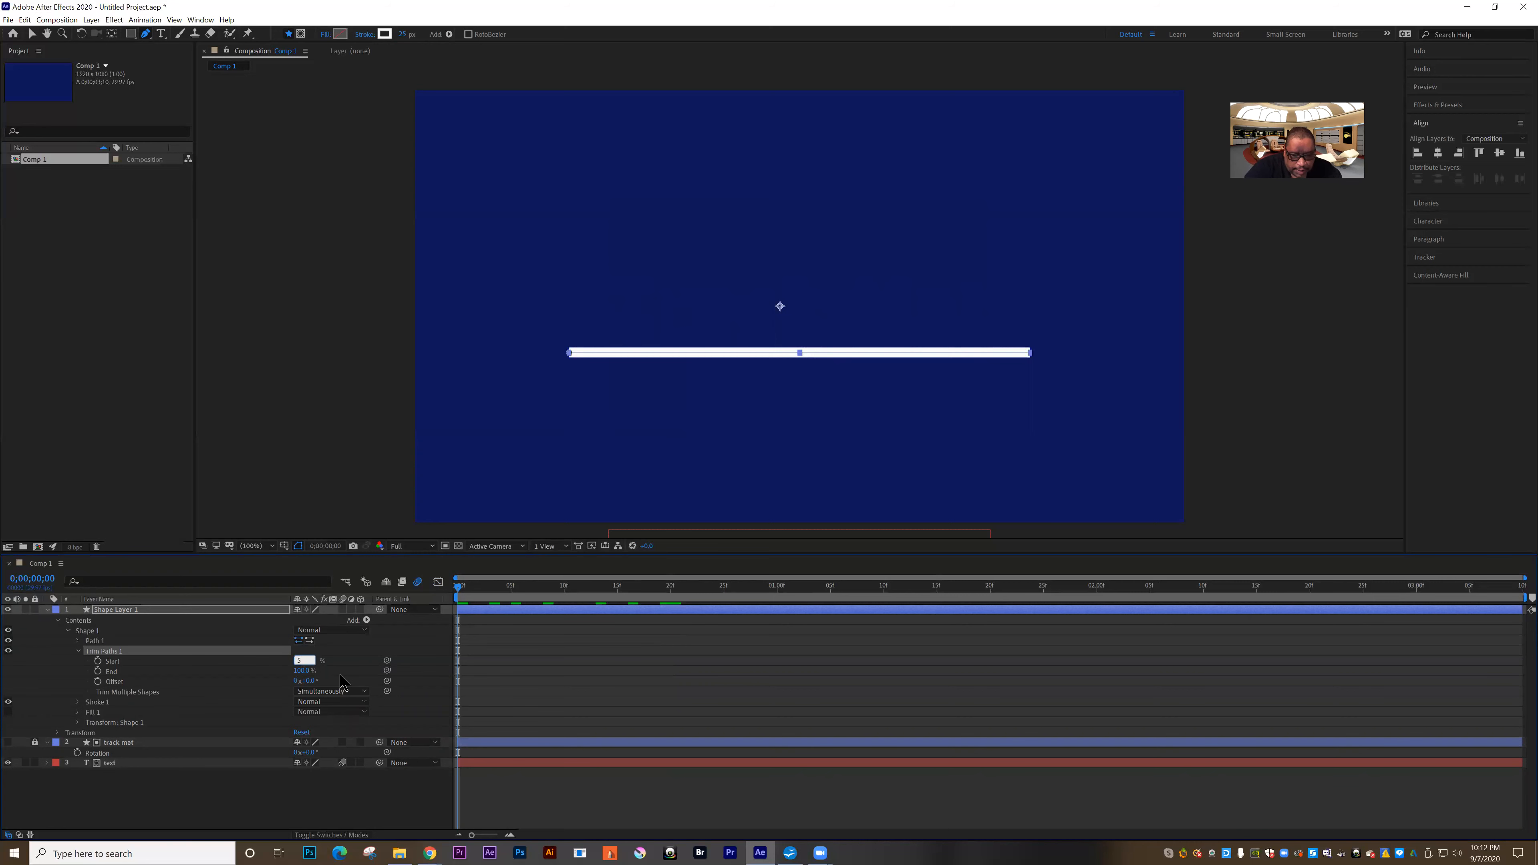
type("50")
key("Tab")
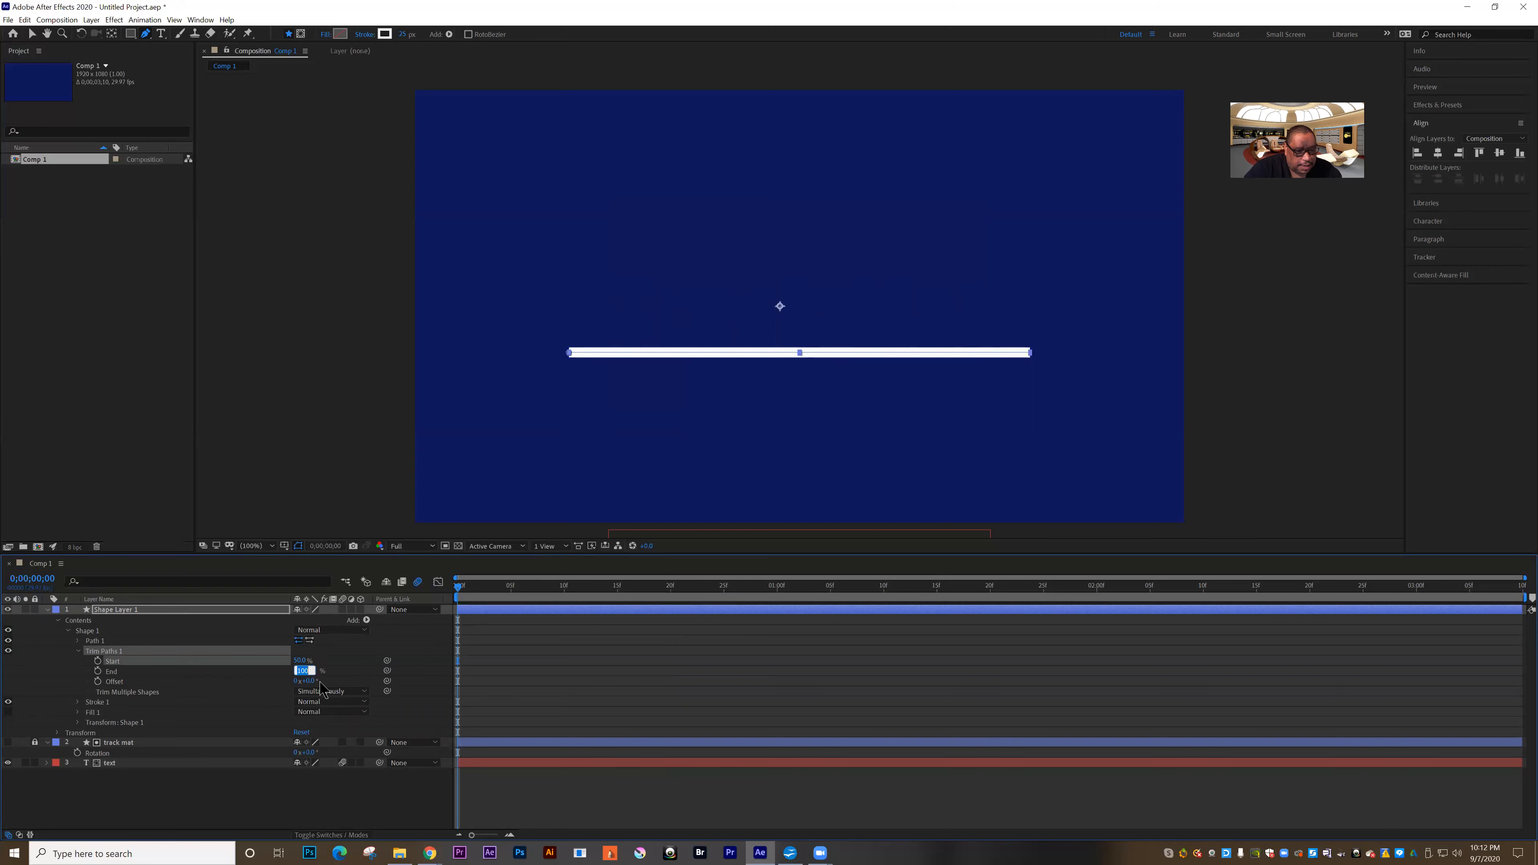
type("50")
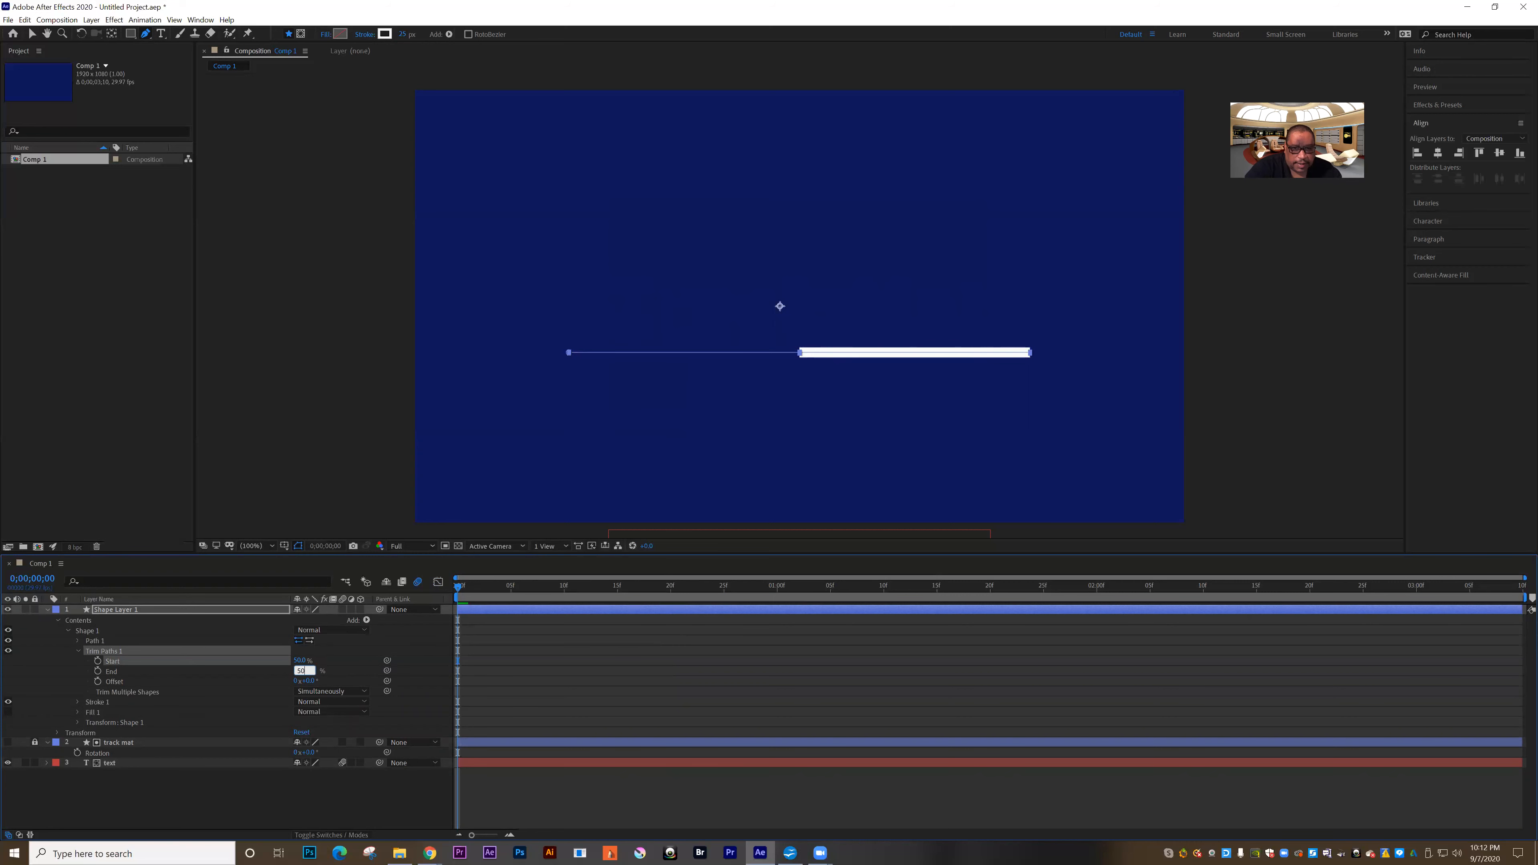
left_click(239, 785)
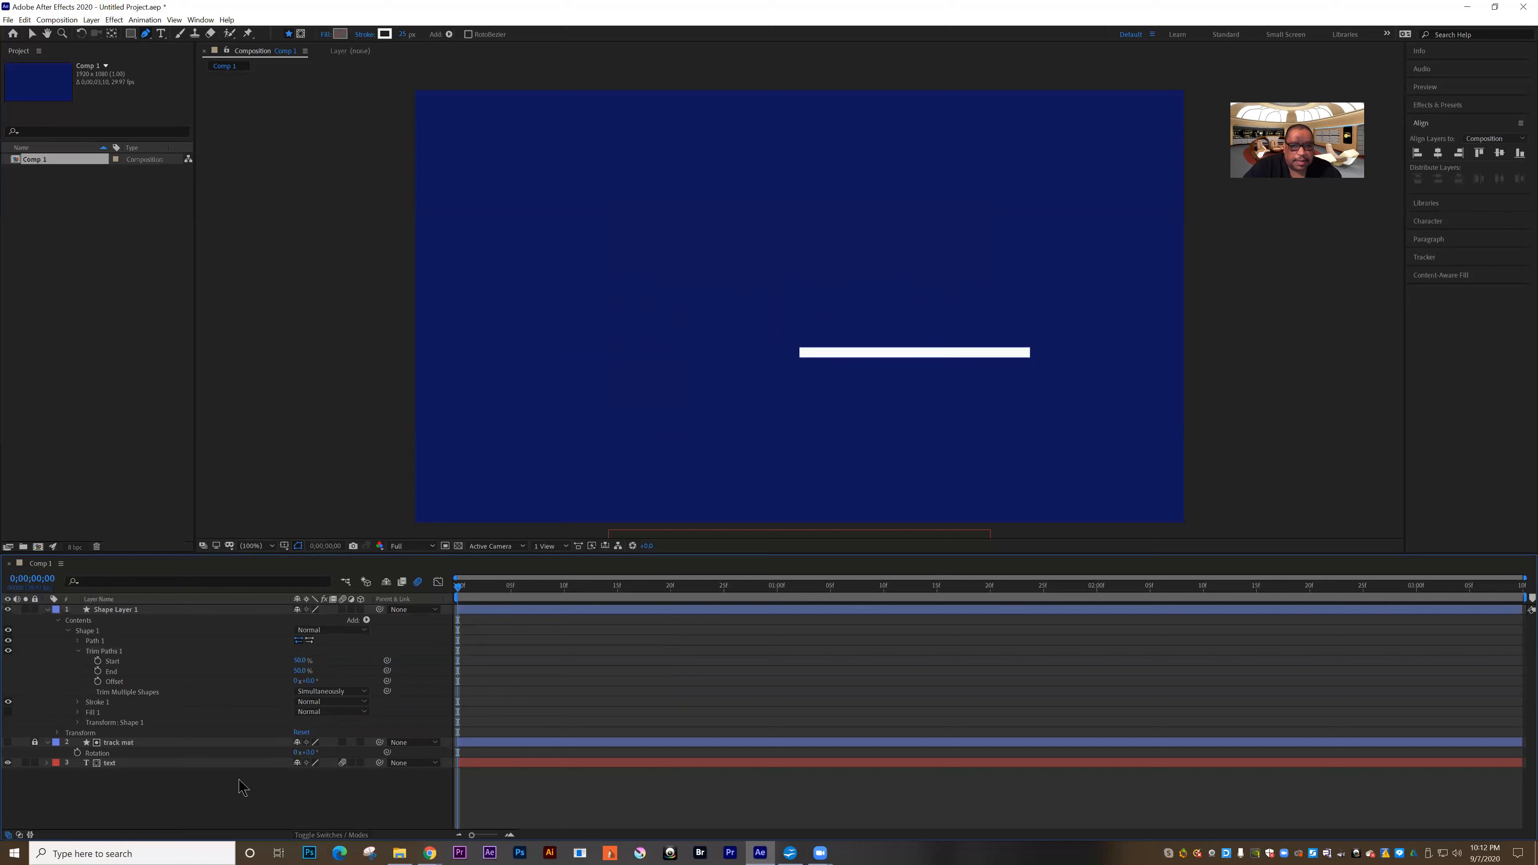
Enable keyframes for Trim Paths Start and End at 0;00;00;00.
left_click_drag(462, 594, 617, 601)
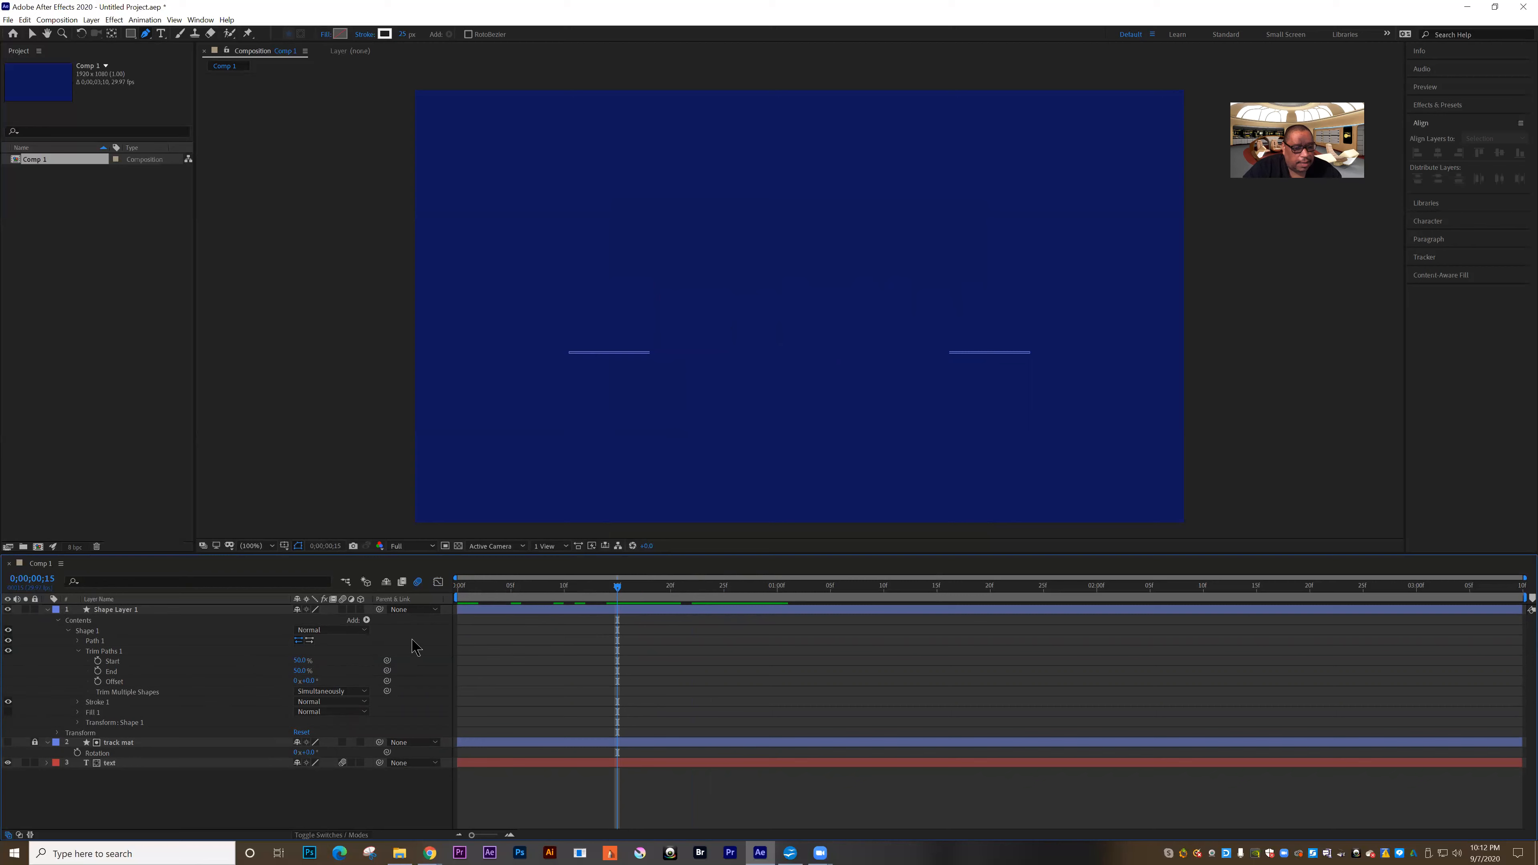
left_click_drag(618, 588, 514, 590)
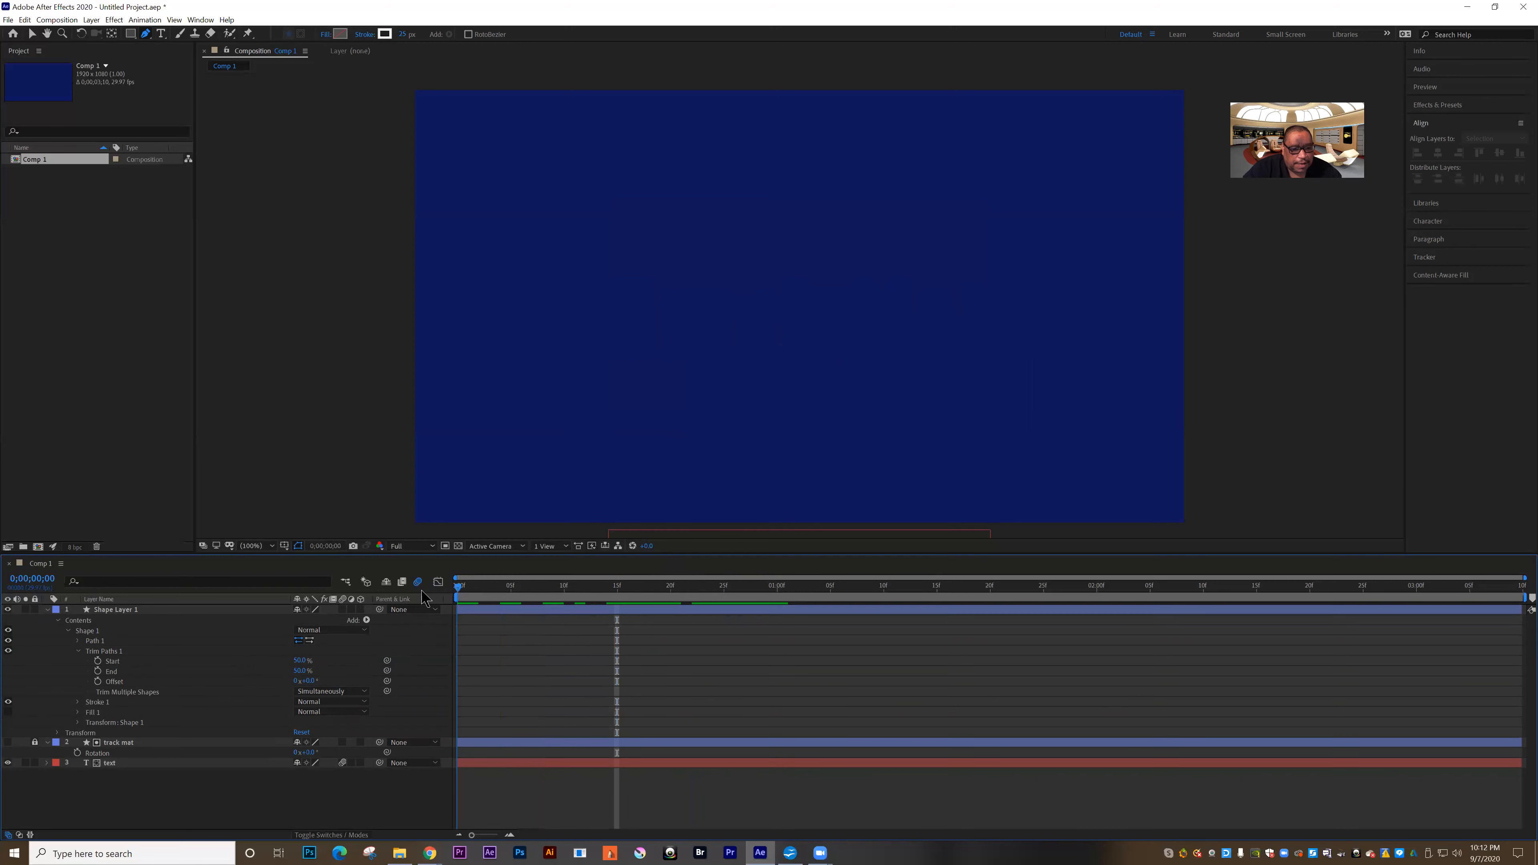
key("Home")
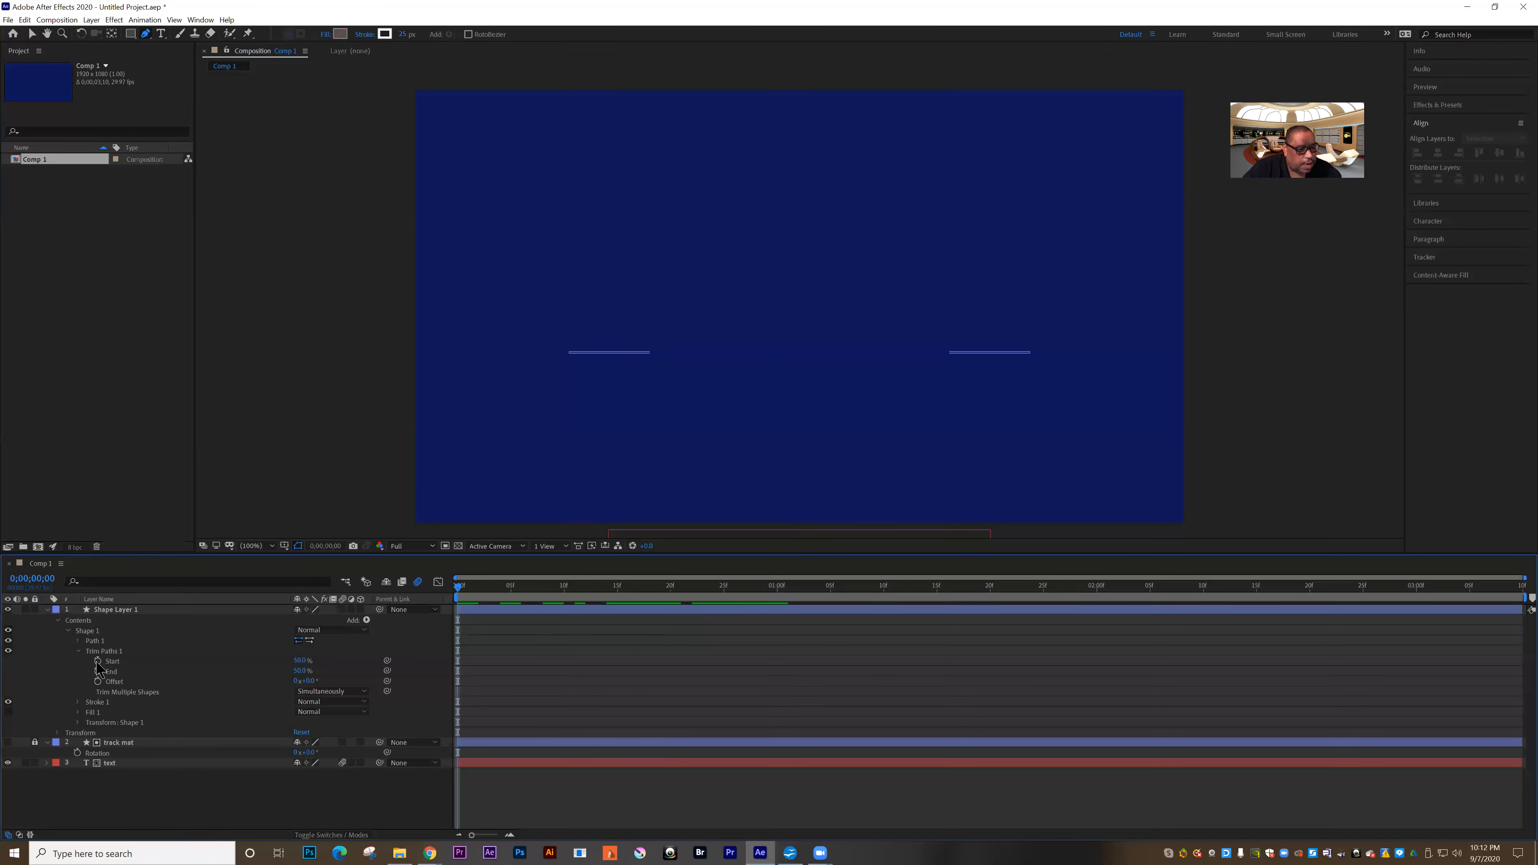
left_click(97, 661)
left_click(98, 670)
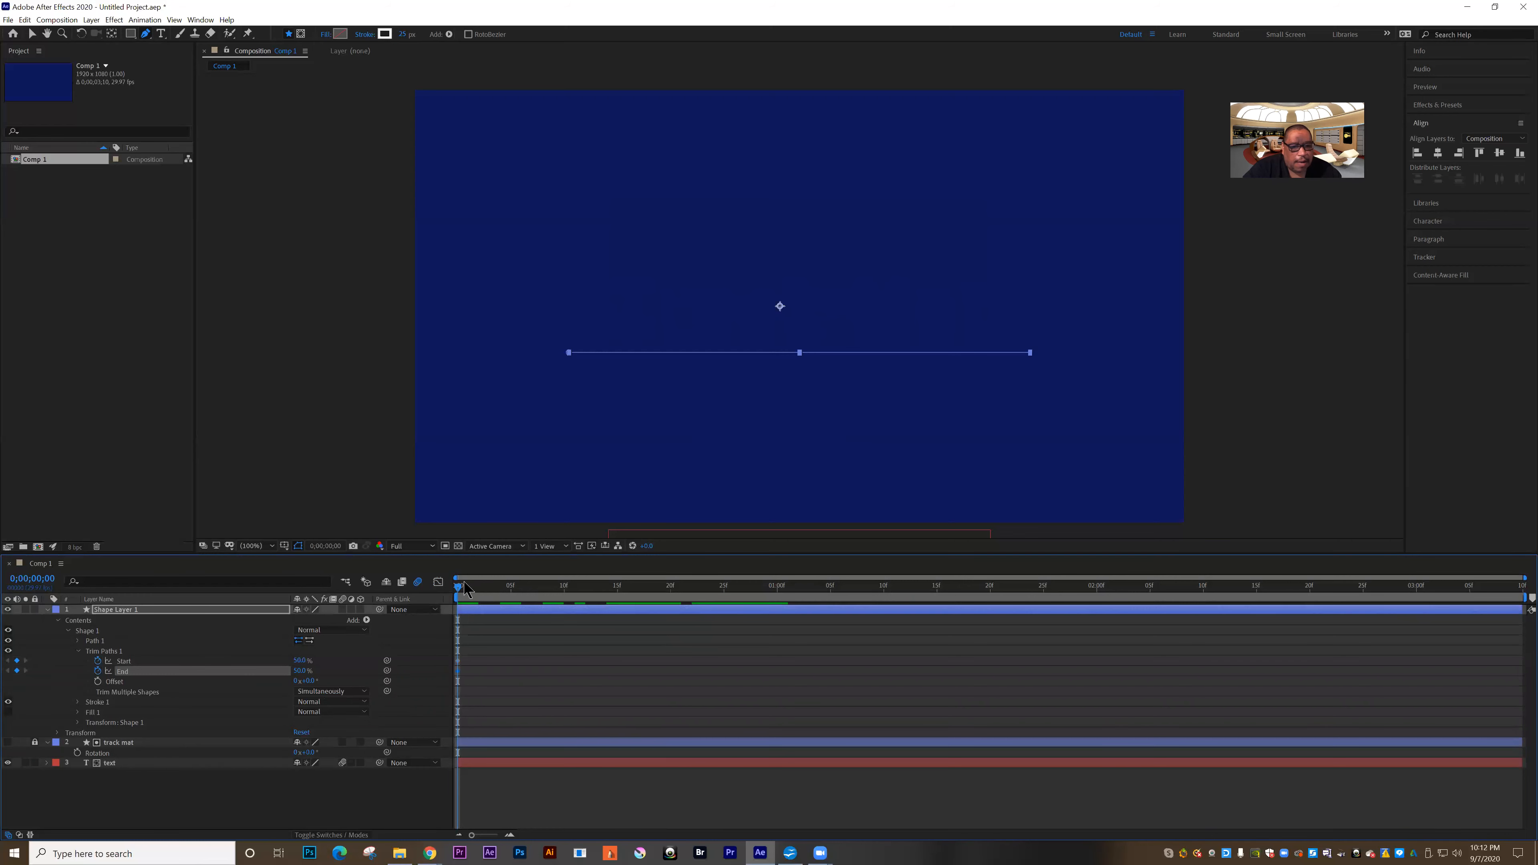
At 0;00;00;15, keyframe the line's Trim Paths Start at 100% and End at 0%.
left_click_drag(461, 589, 621, 593)
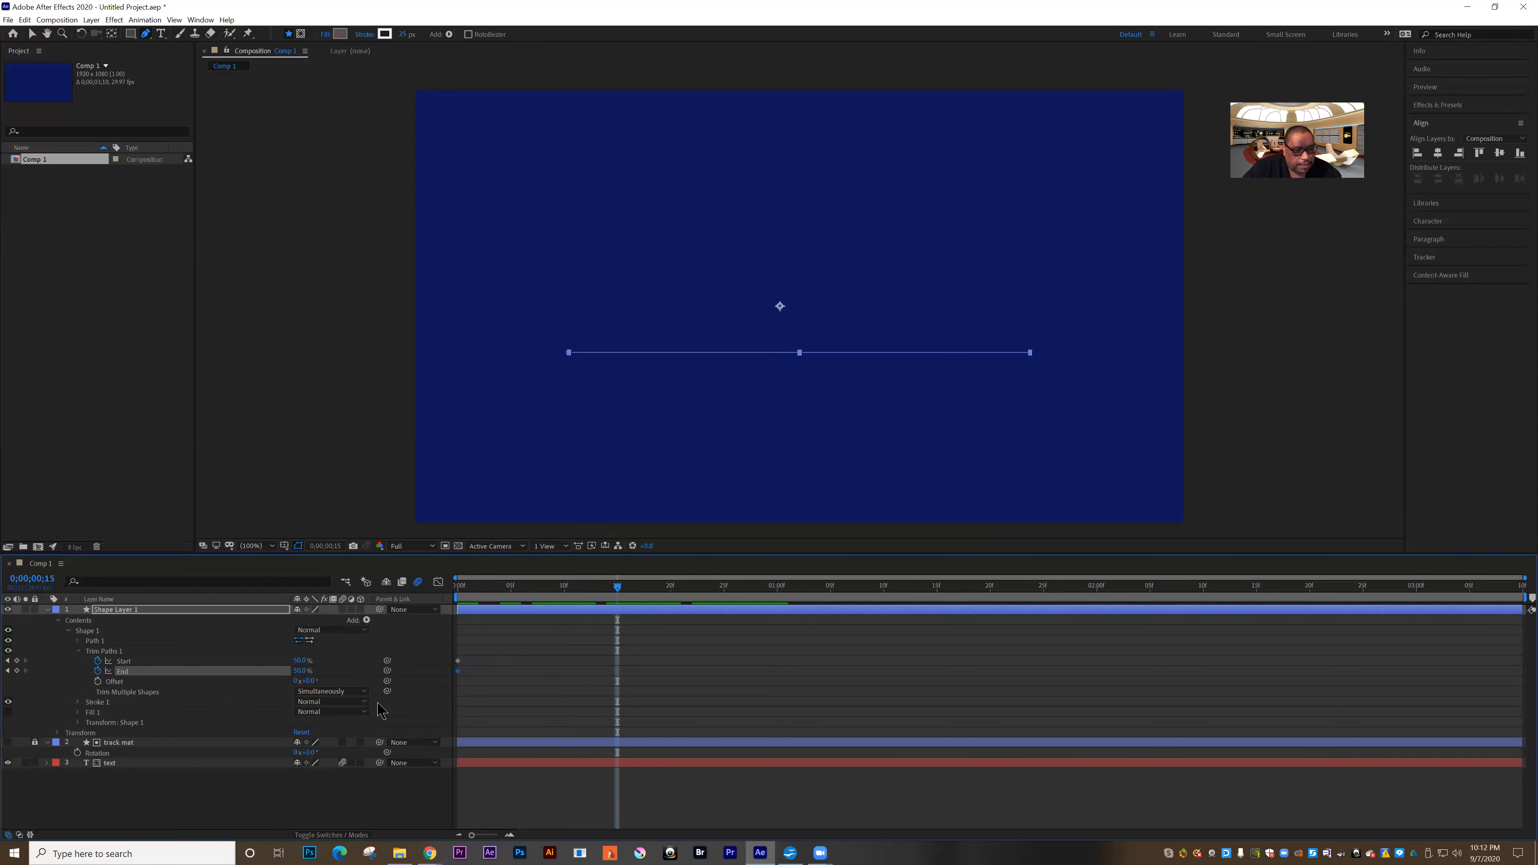
type("1")
left_click(300, 672)
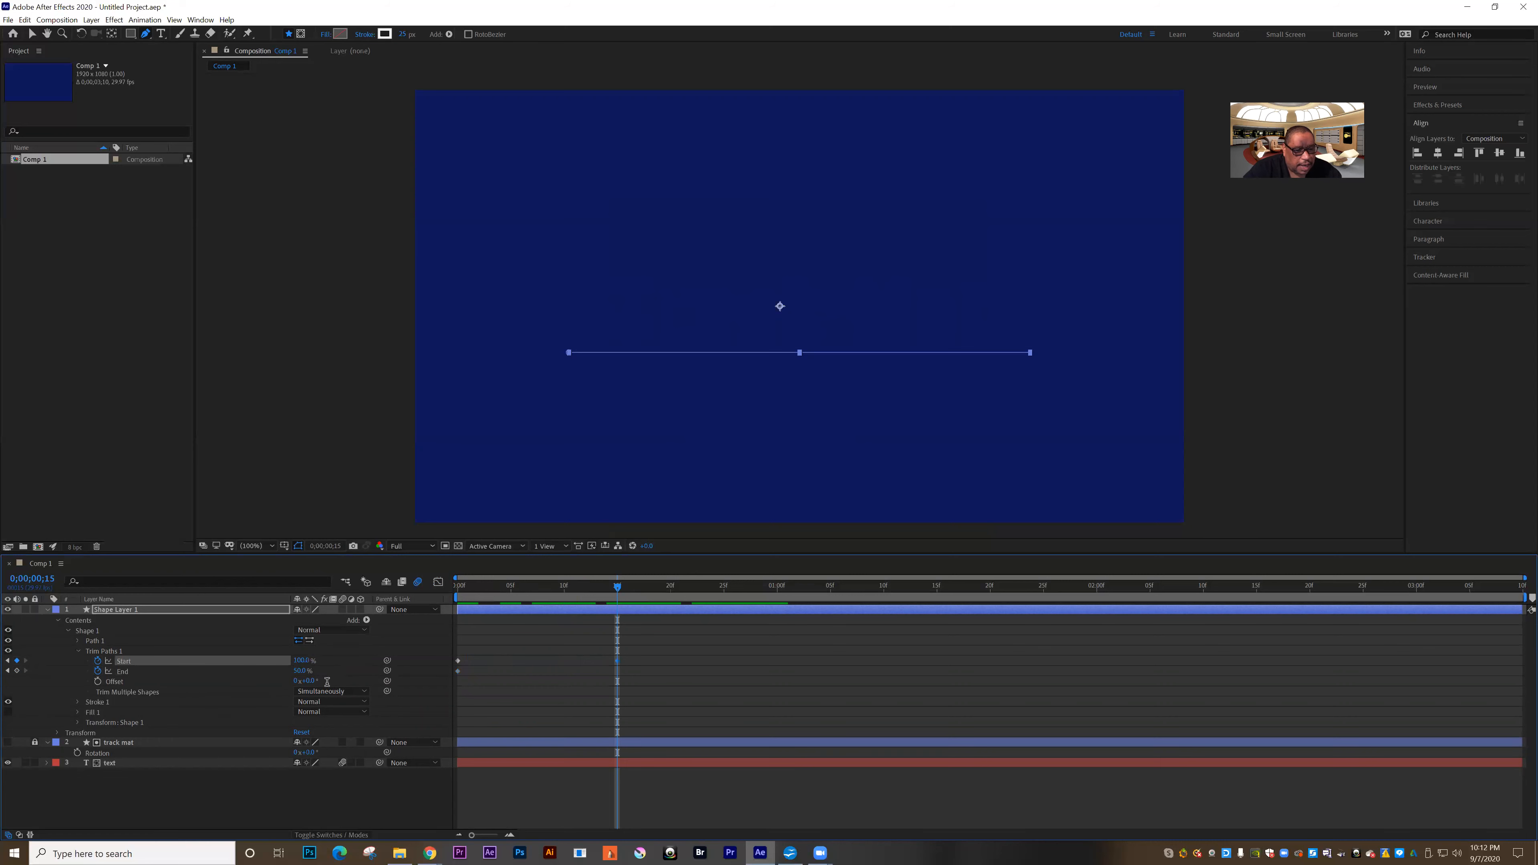
type("0")
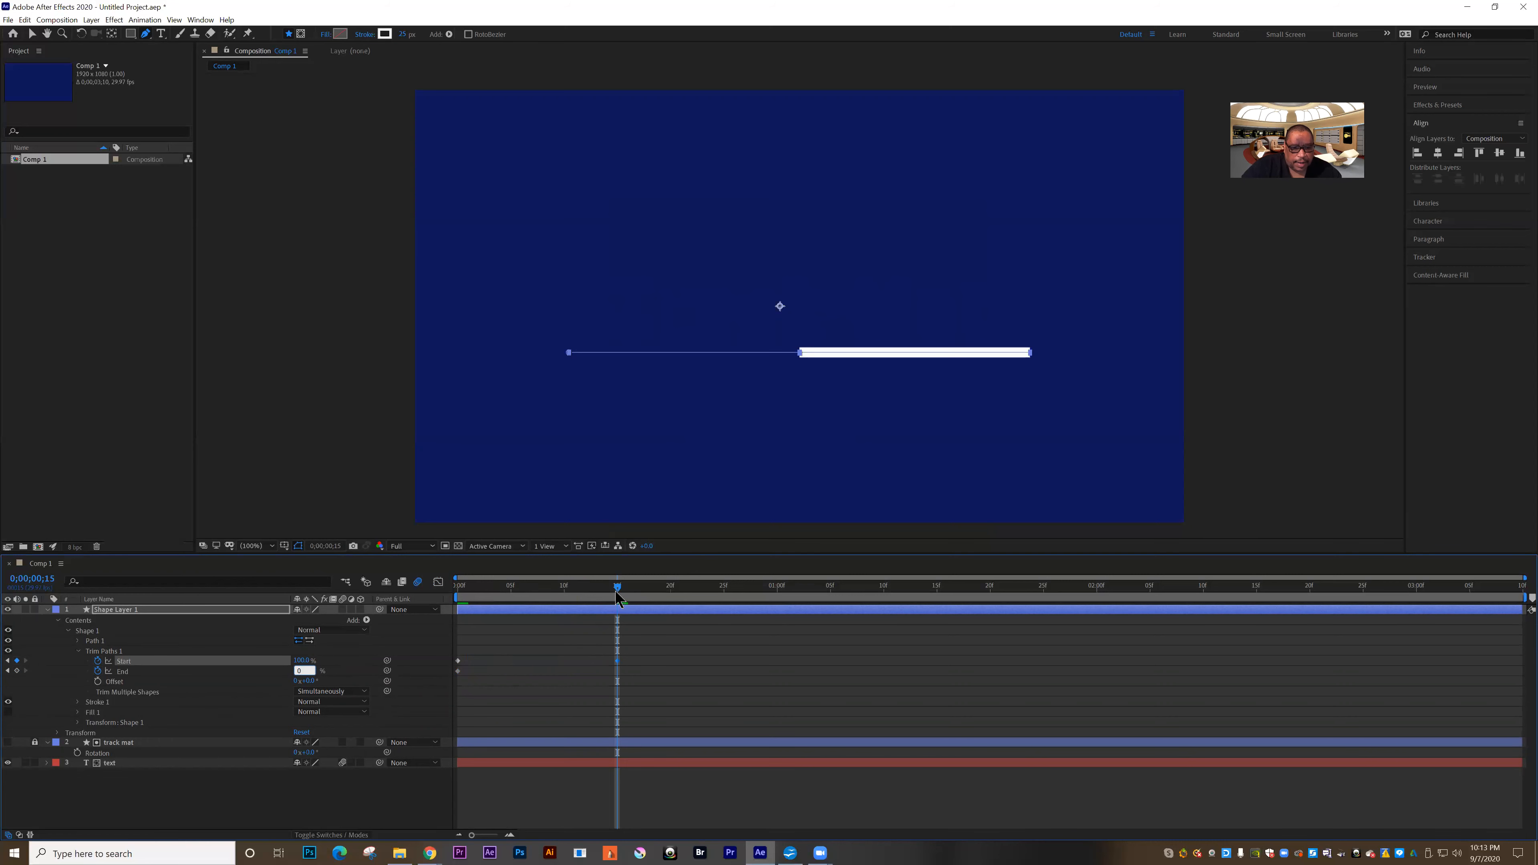
Preview the line growing outward from its center together with the text reveal from the start.
mouse_move(619, 596)
left_mouse_down()
mouse_move(406, 618)
mouse_move(622, 618)
mouse_move(434, 616)
mouse_move(427, 642)
left_mouse_up()
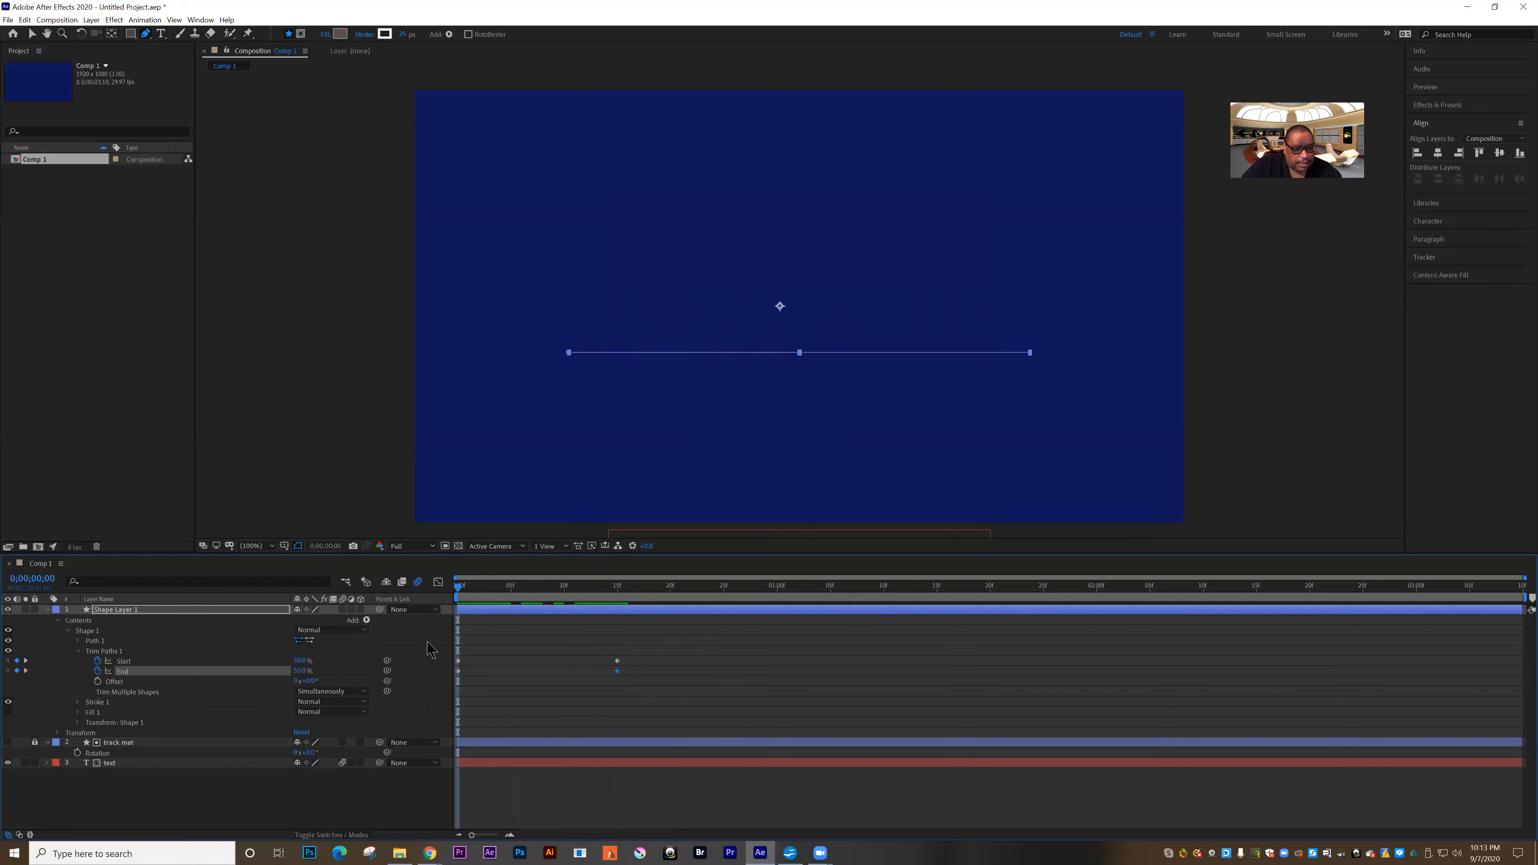
key("space")
key("space")
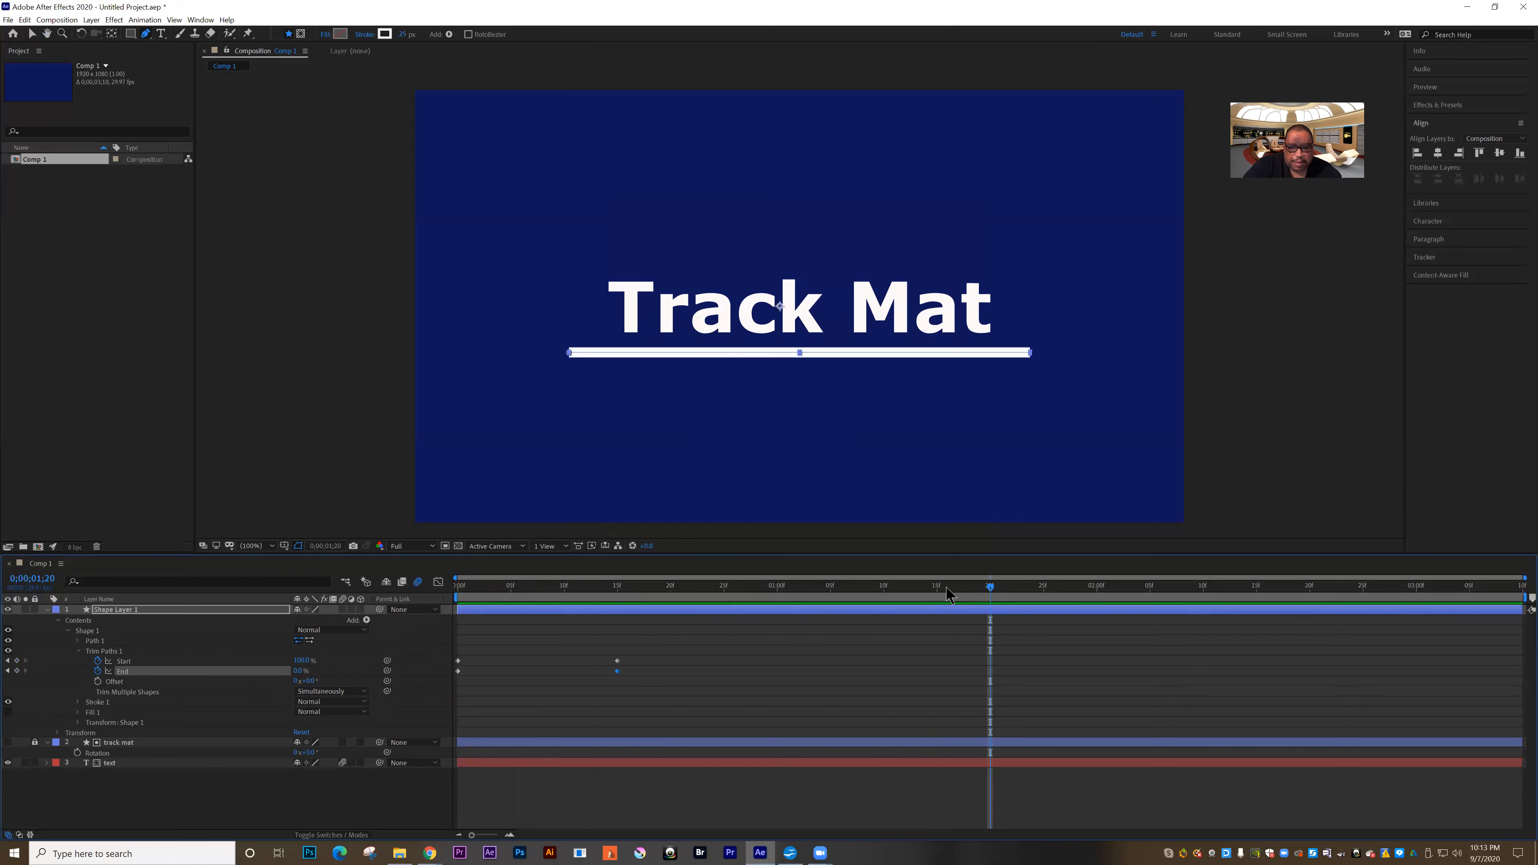
Replay the line growth and text reveal from the start of the composition.
key("space")
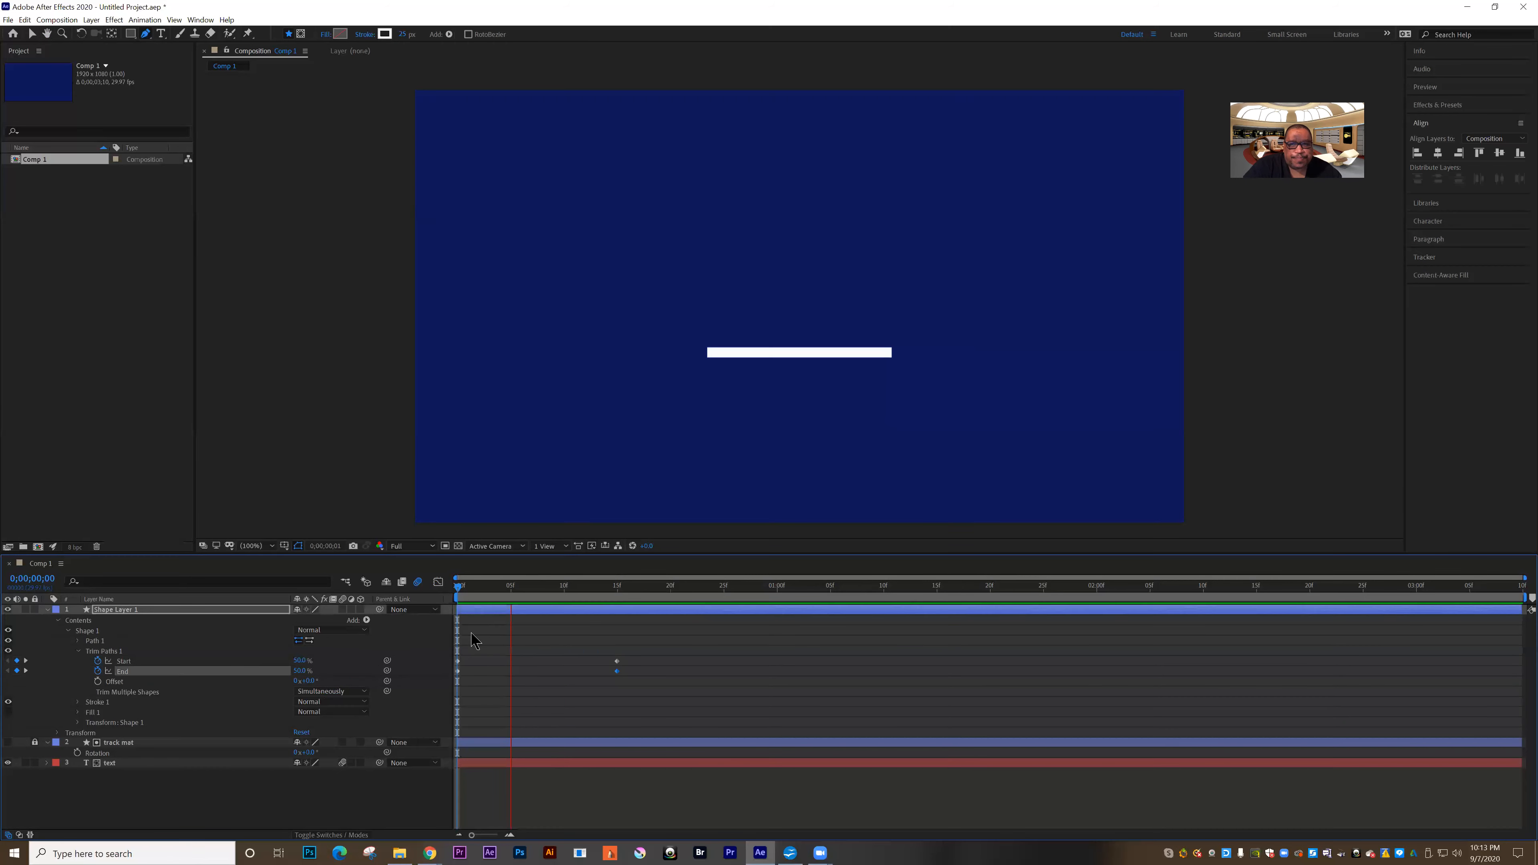
key("space")
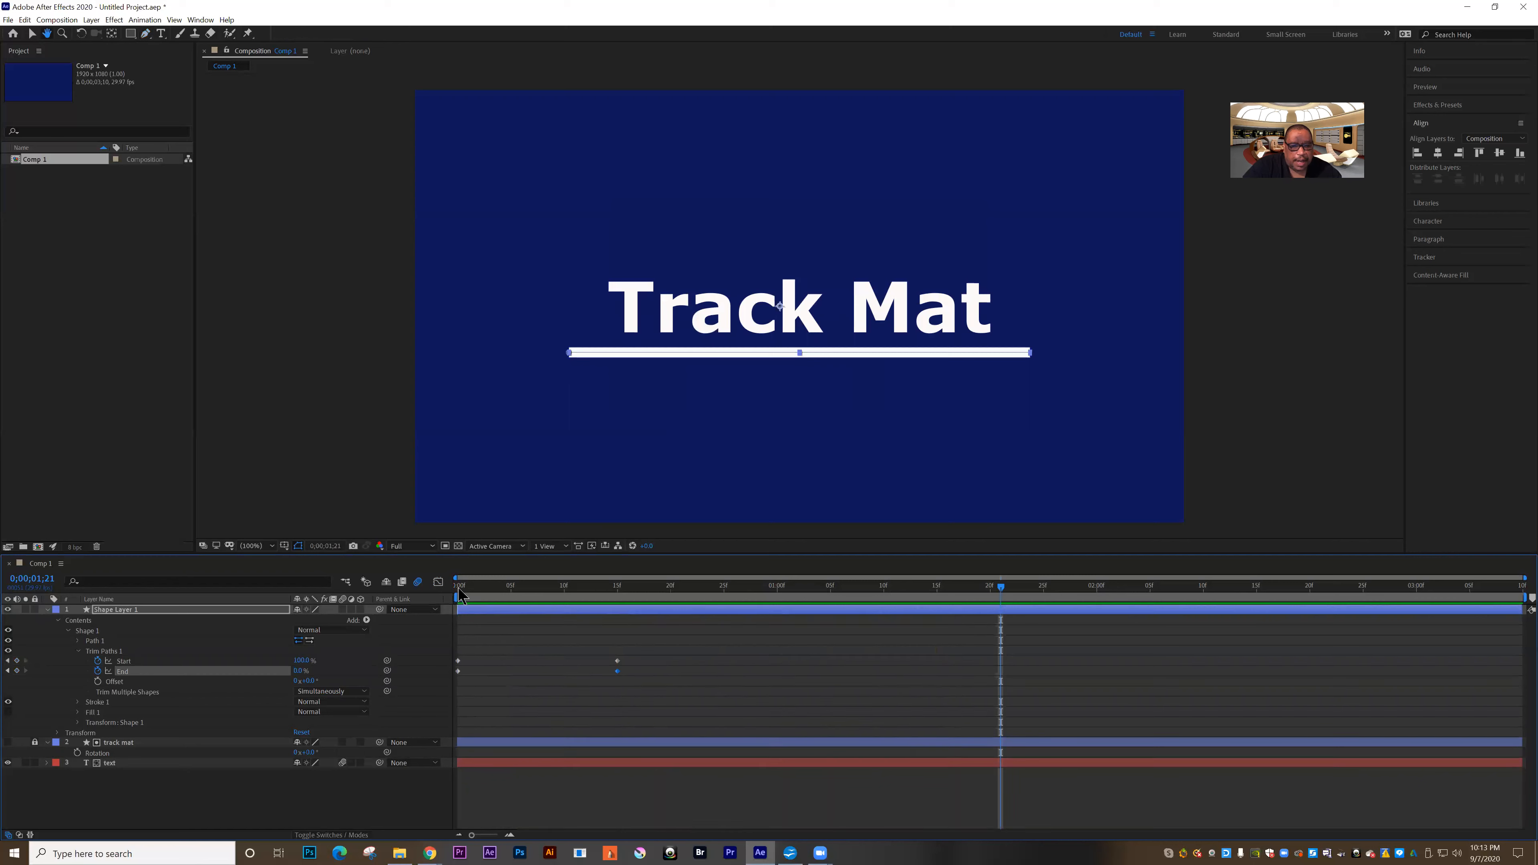
left_click_drag(467, 590, 450, 587)
key("space")
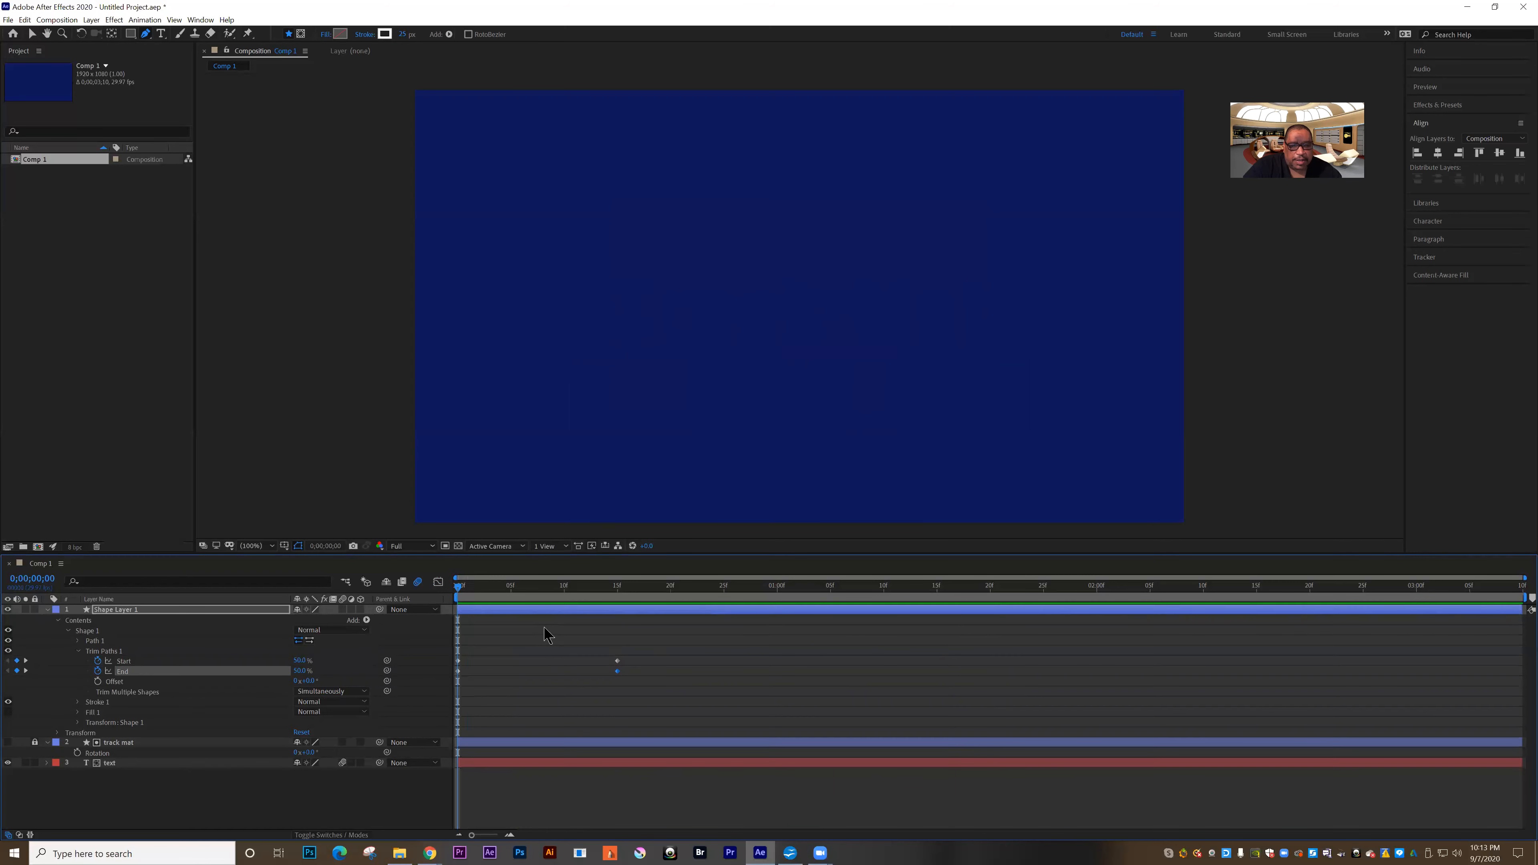
key("space")
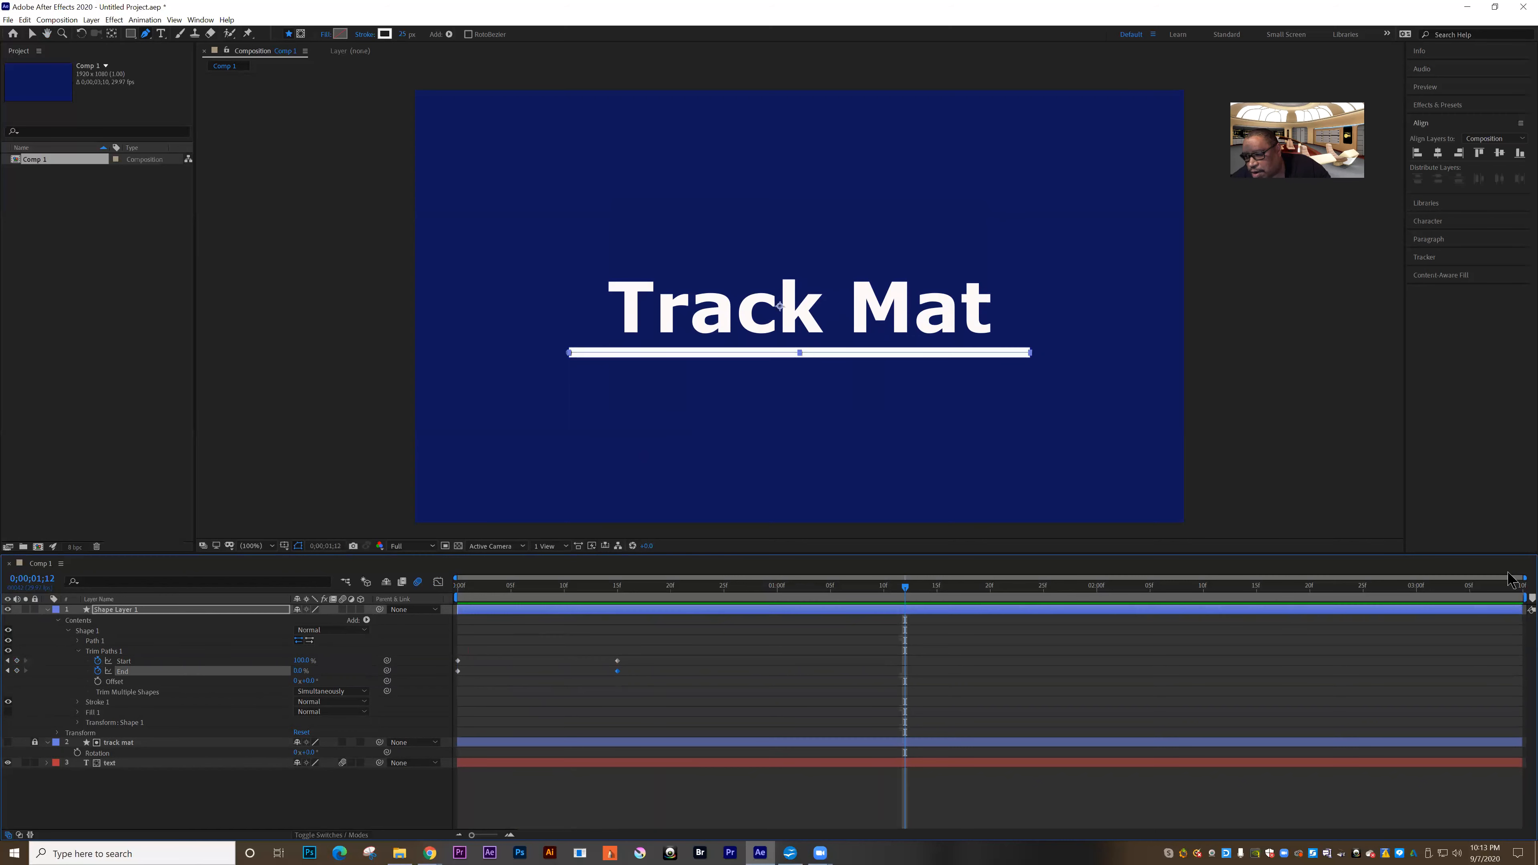
Shorten the composition's work area to end at about 0;00;01;05, previewing from the start to check that it covers the animation.
left_click_drag(1523, 596, 694, 597)
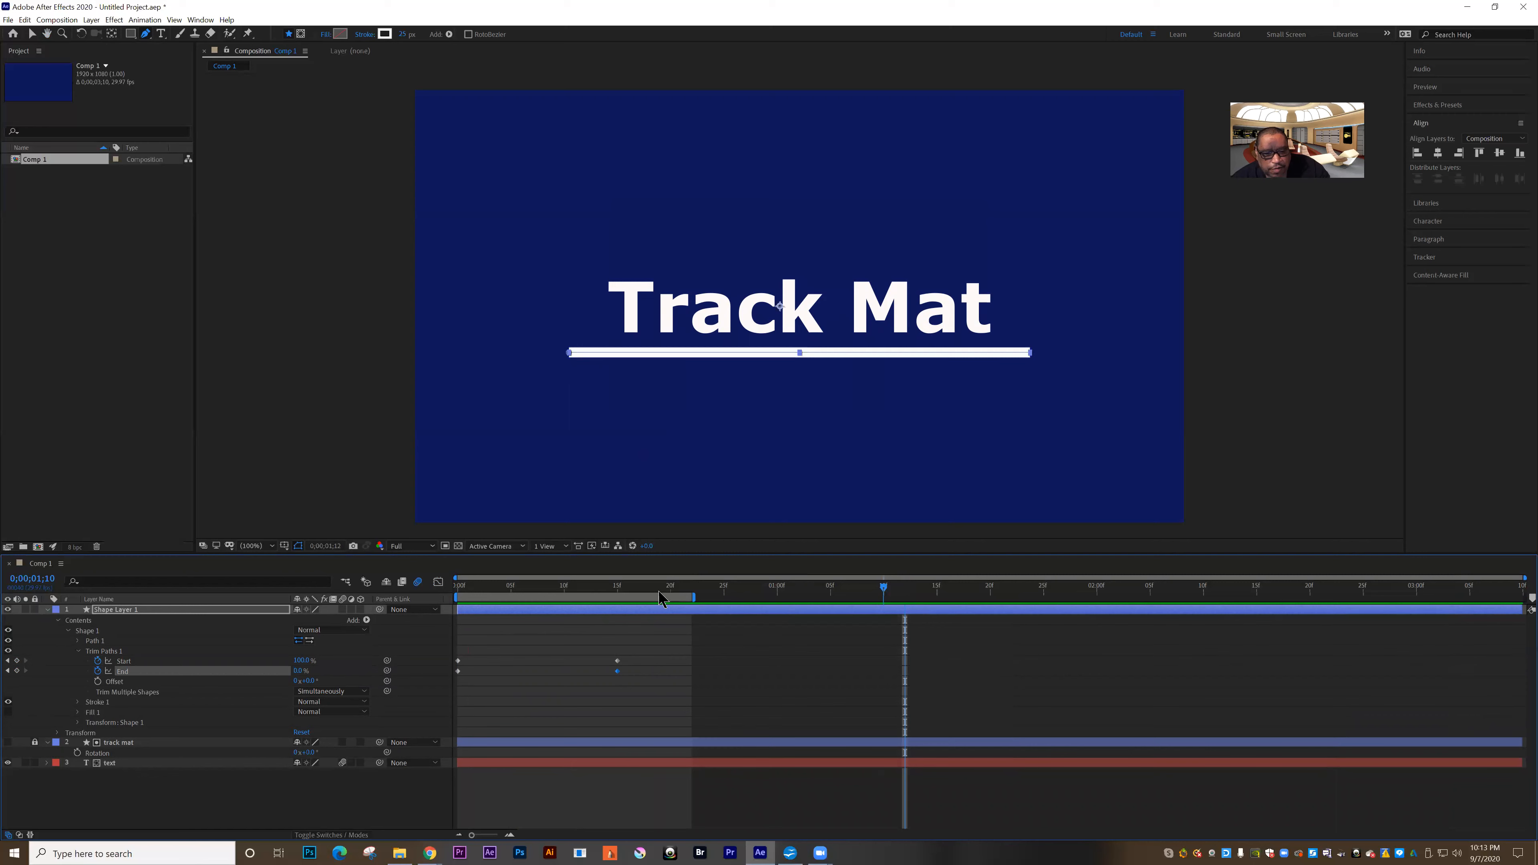
key("Home")
key("space")
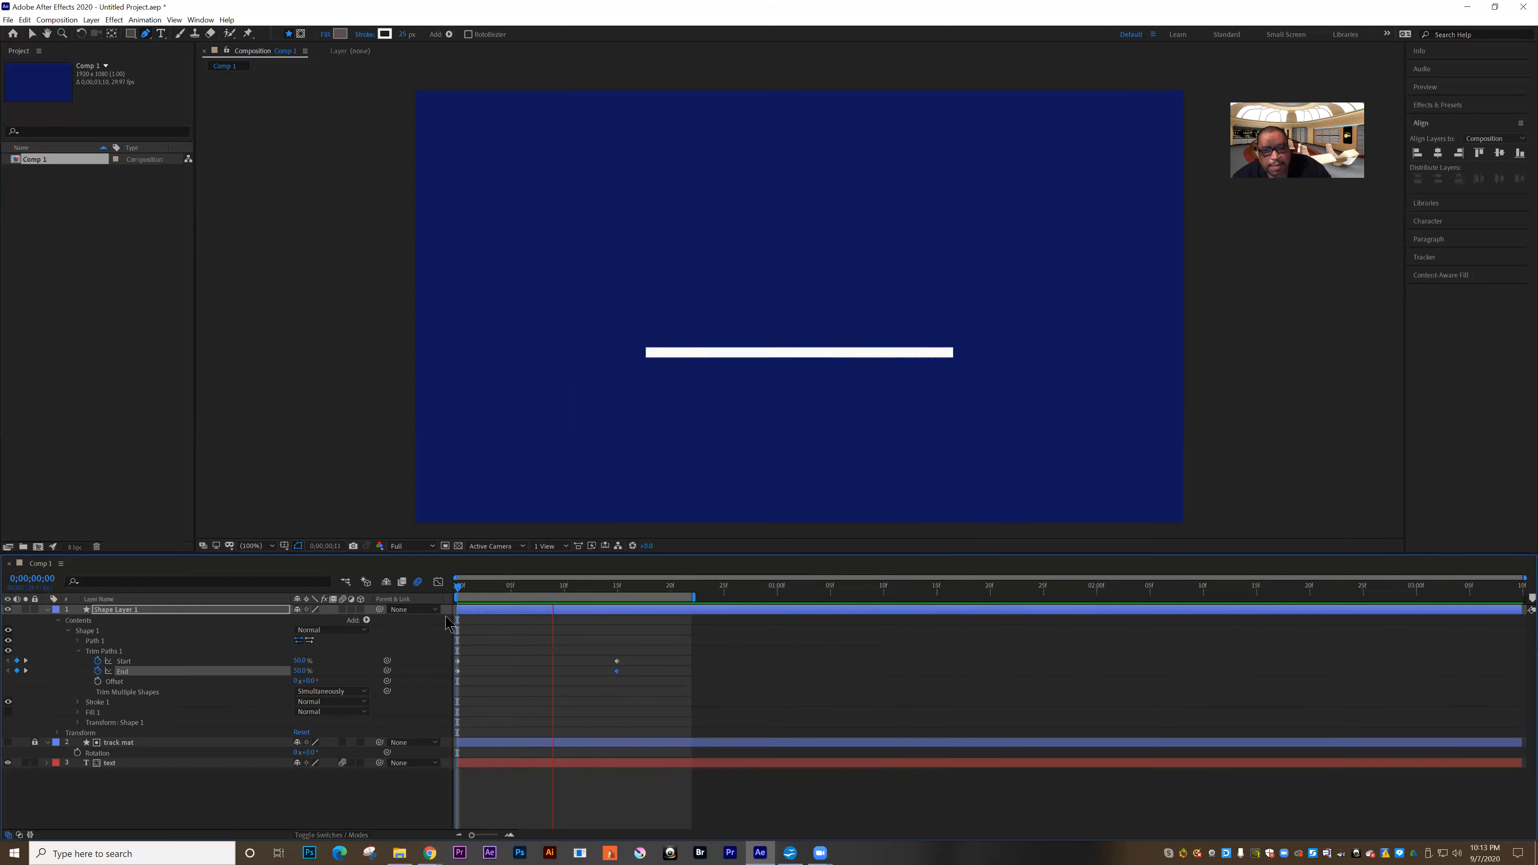
key("space")
left_click_drag(773, 605, 829, 598)
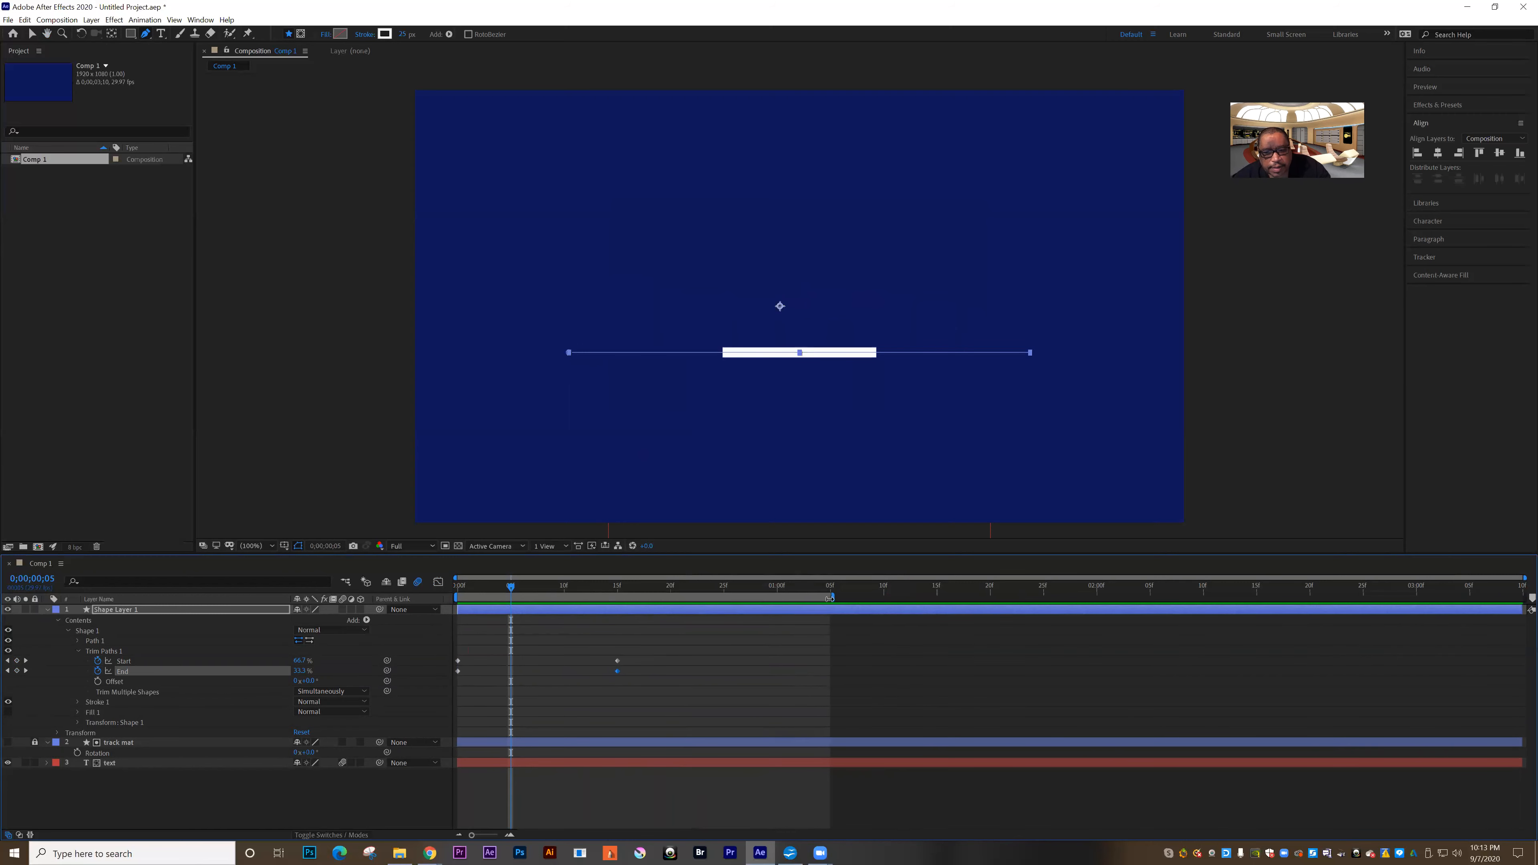
Collapse the line shape layer's properties and preview the shortened work area from the start.
left_click(47, 610)
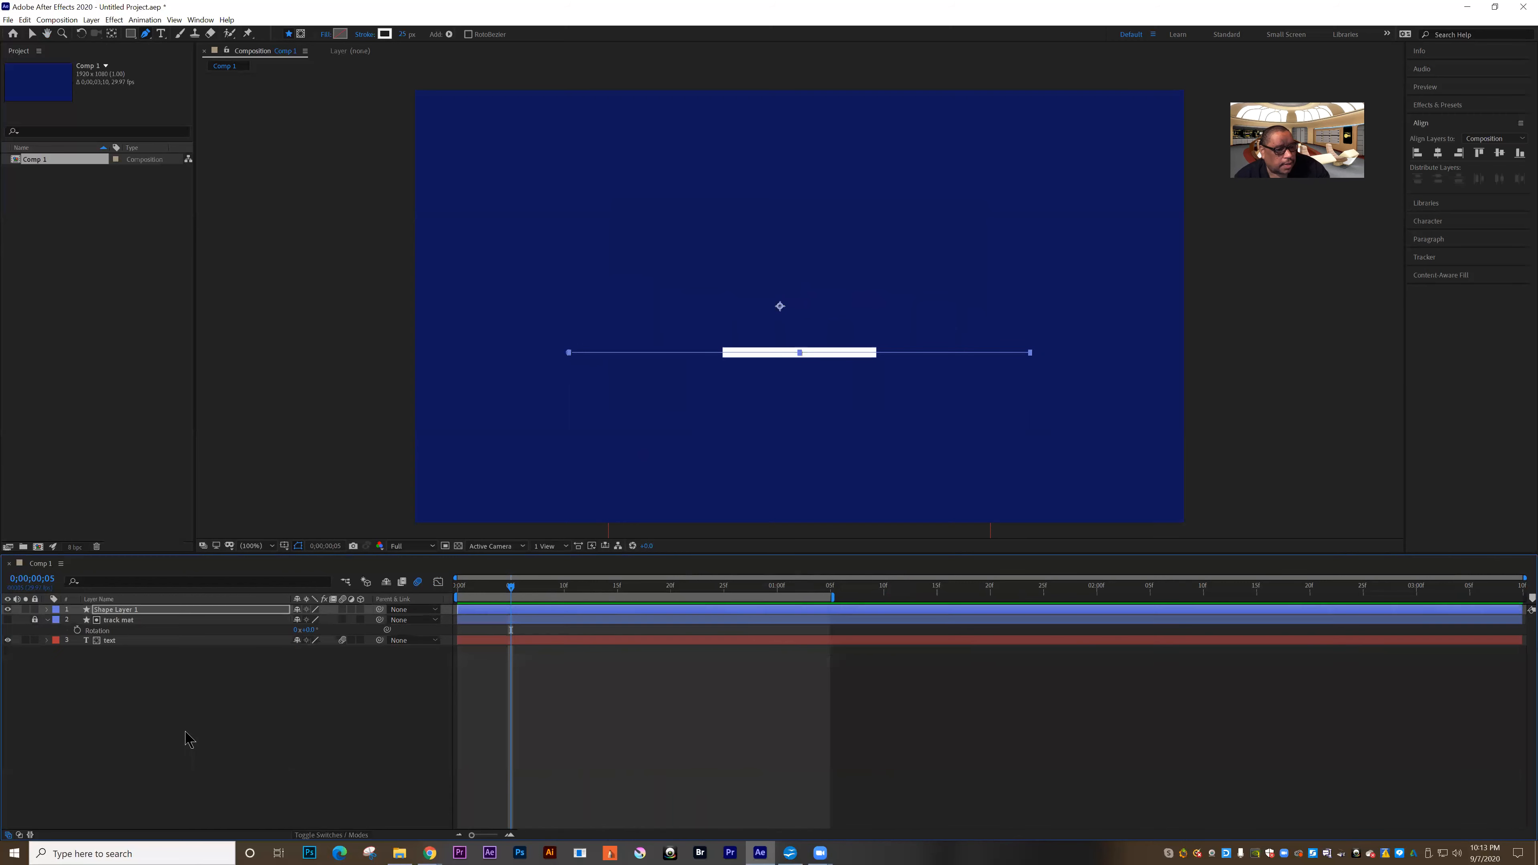
key("Home")
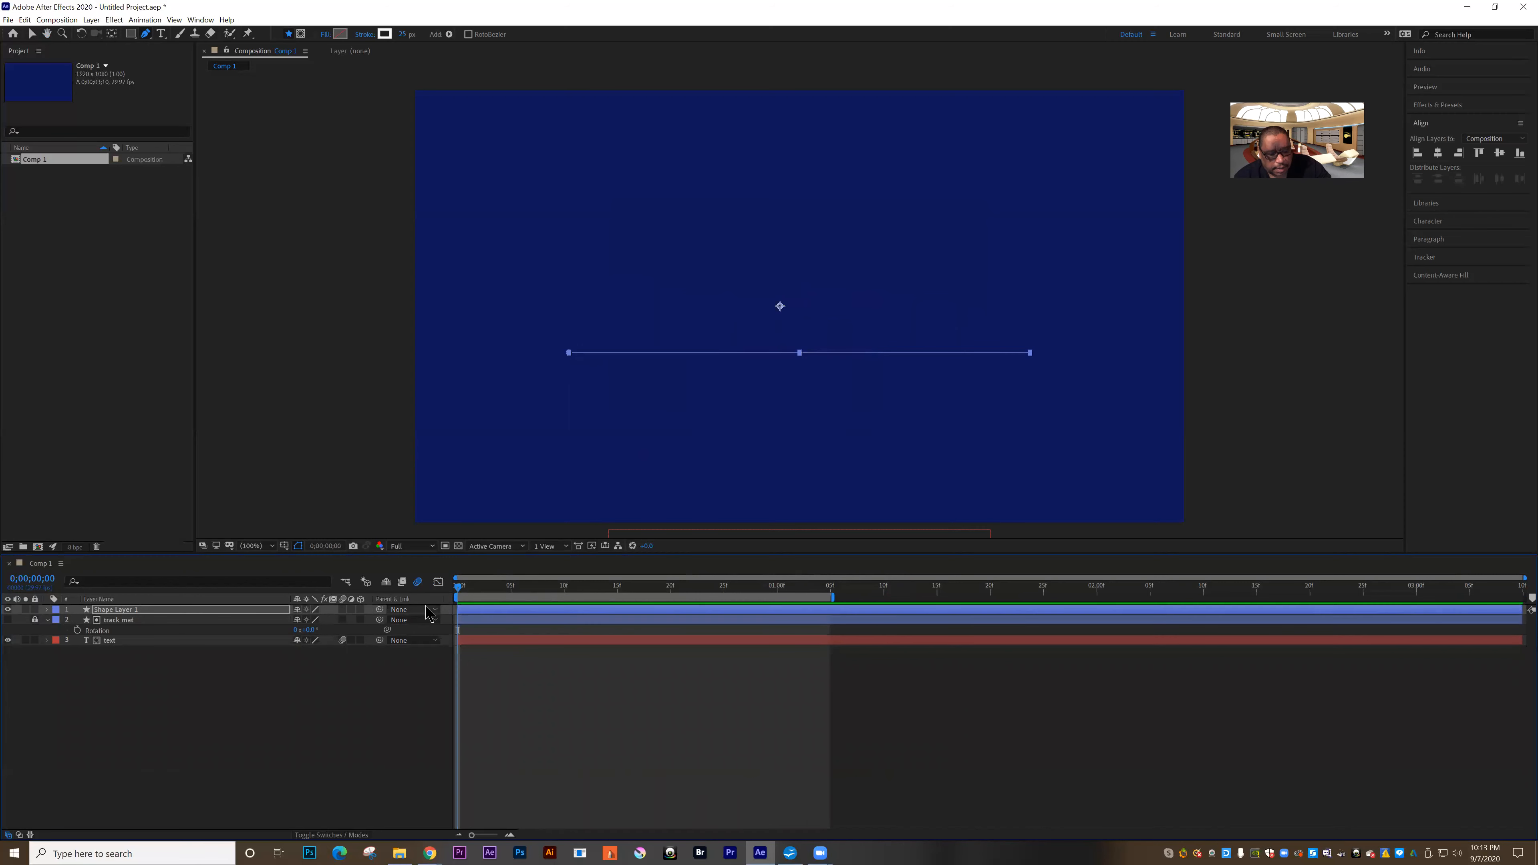
key("space")
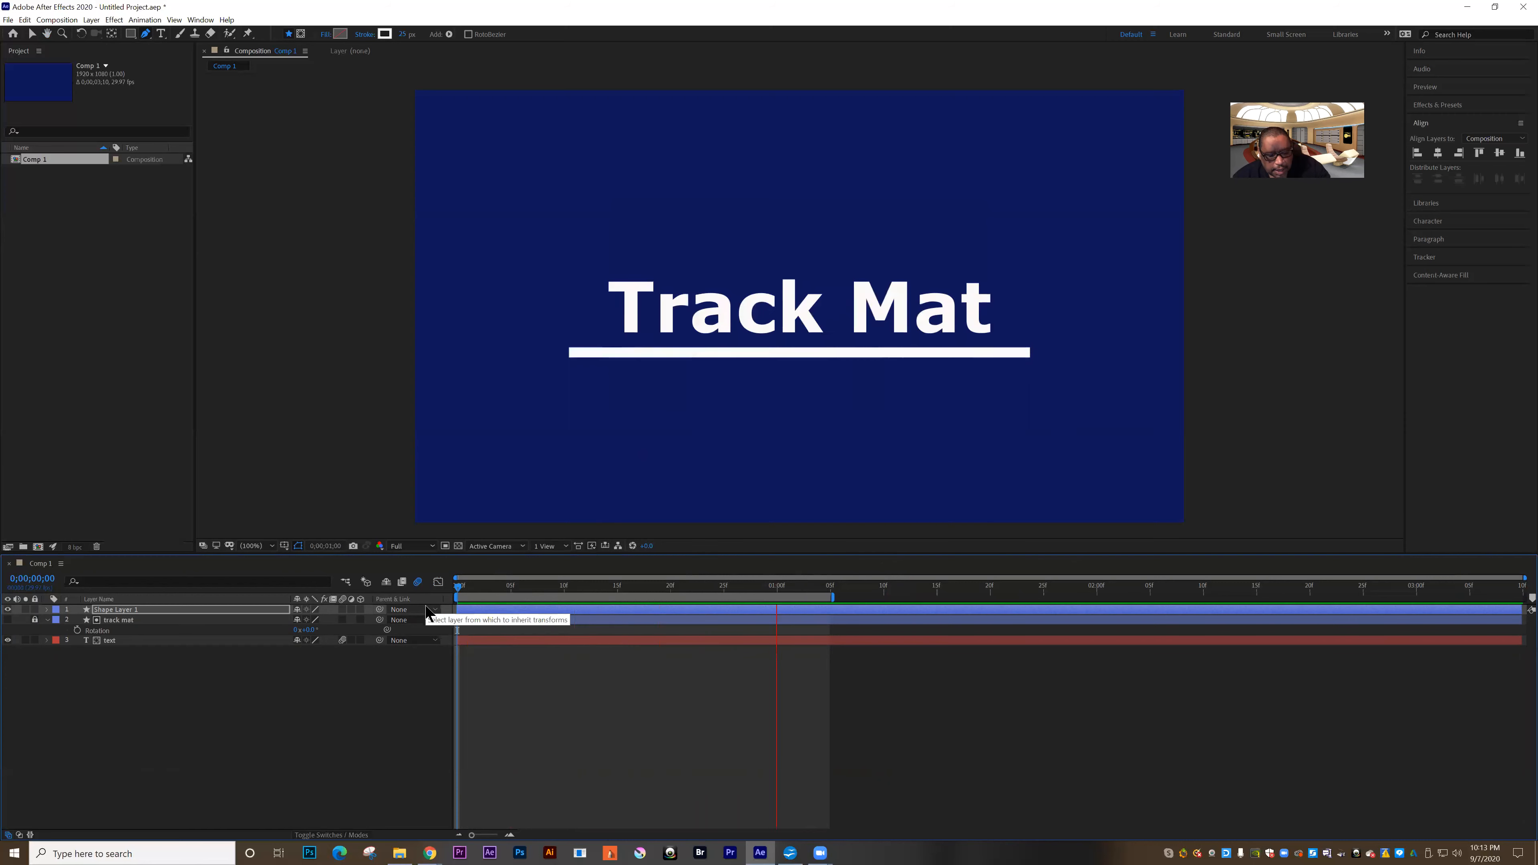
key("space")
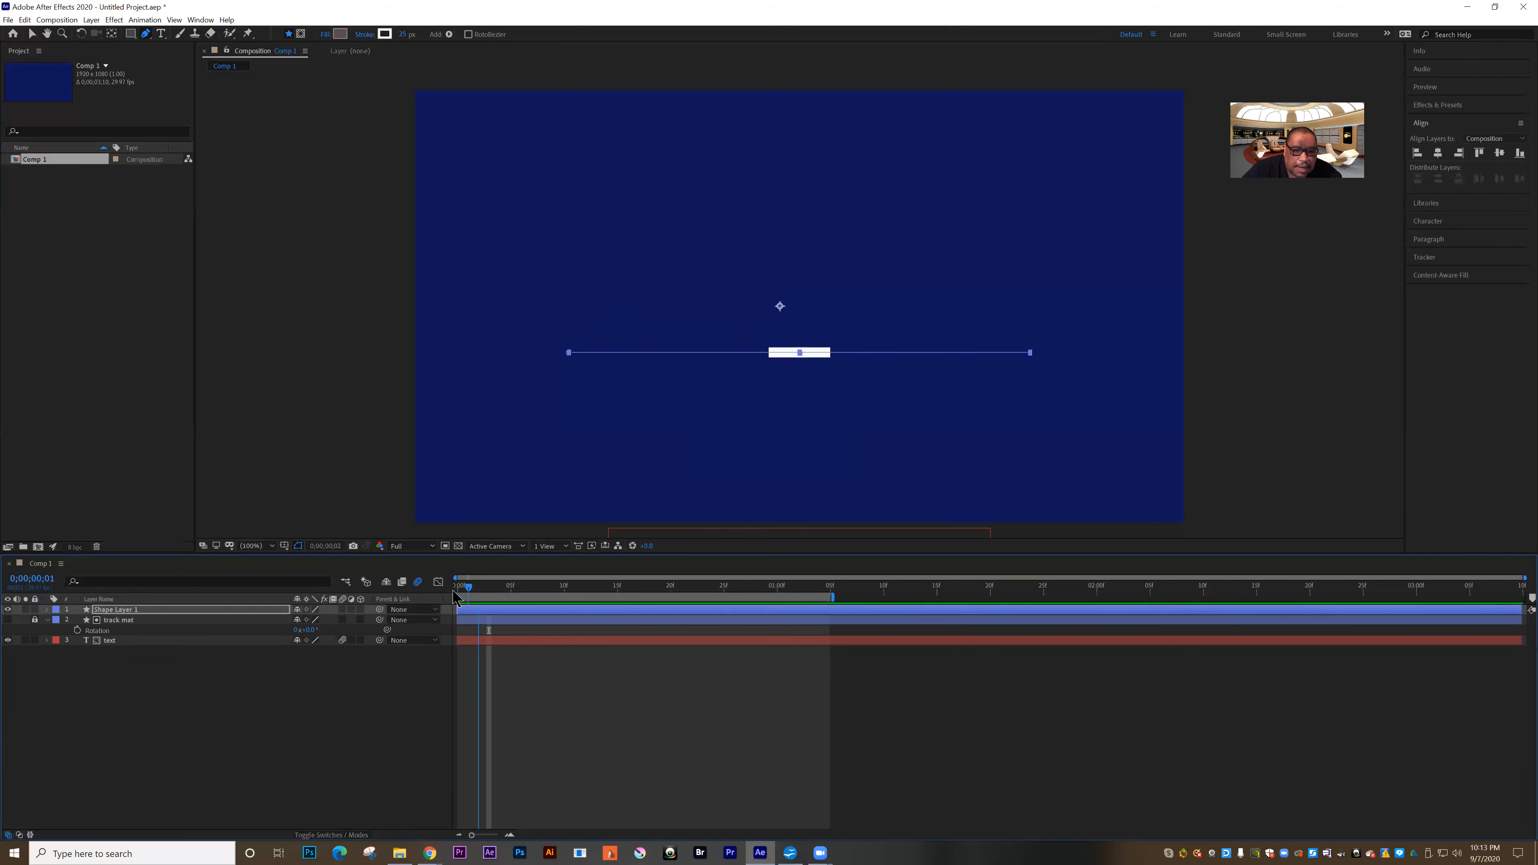
key("Home")
key("space")
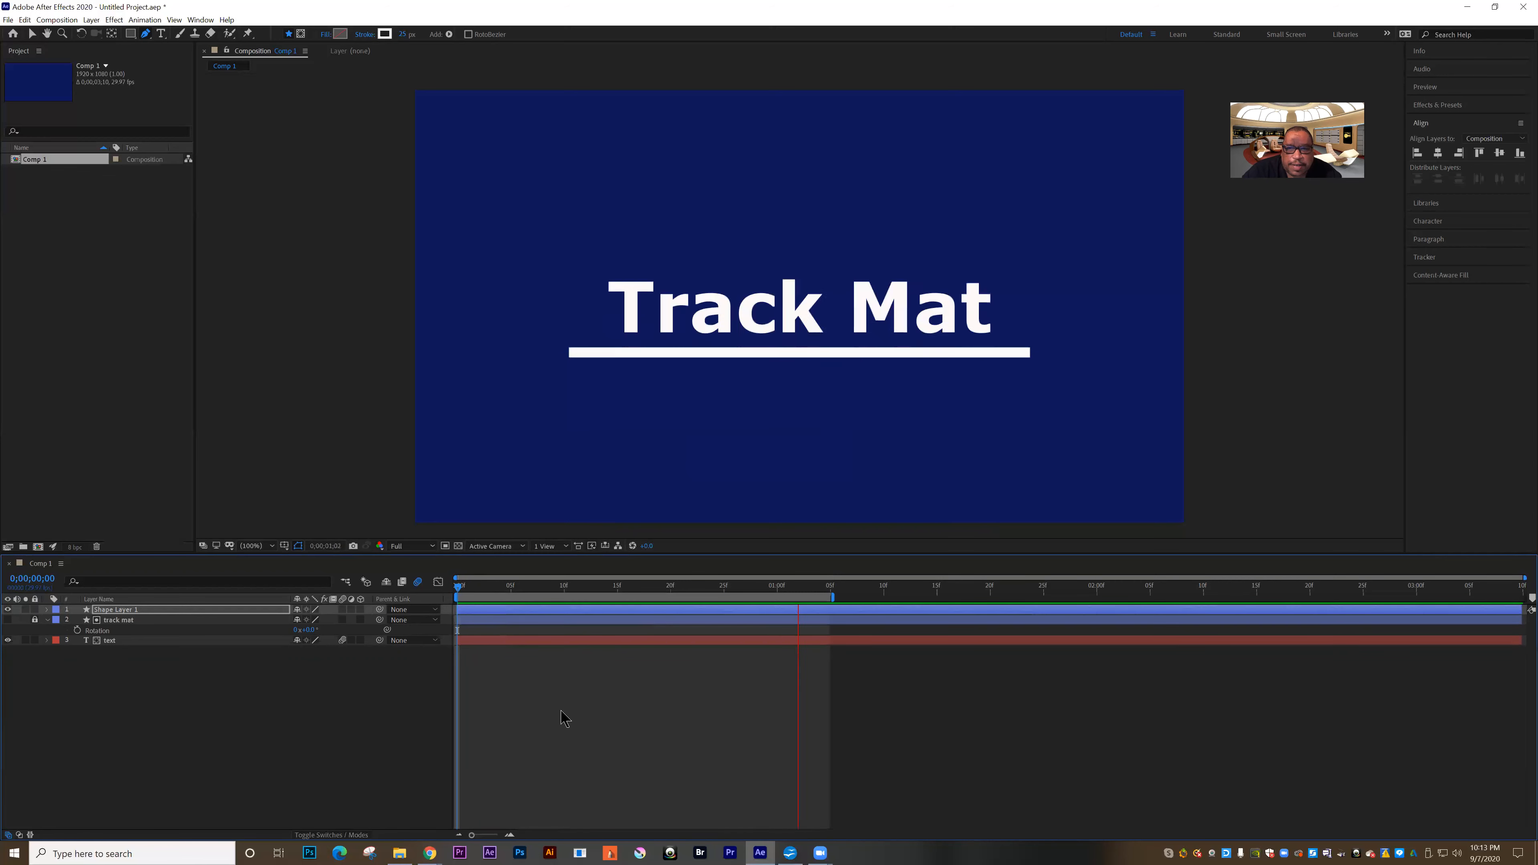
key("space")
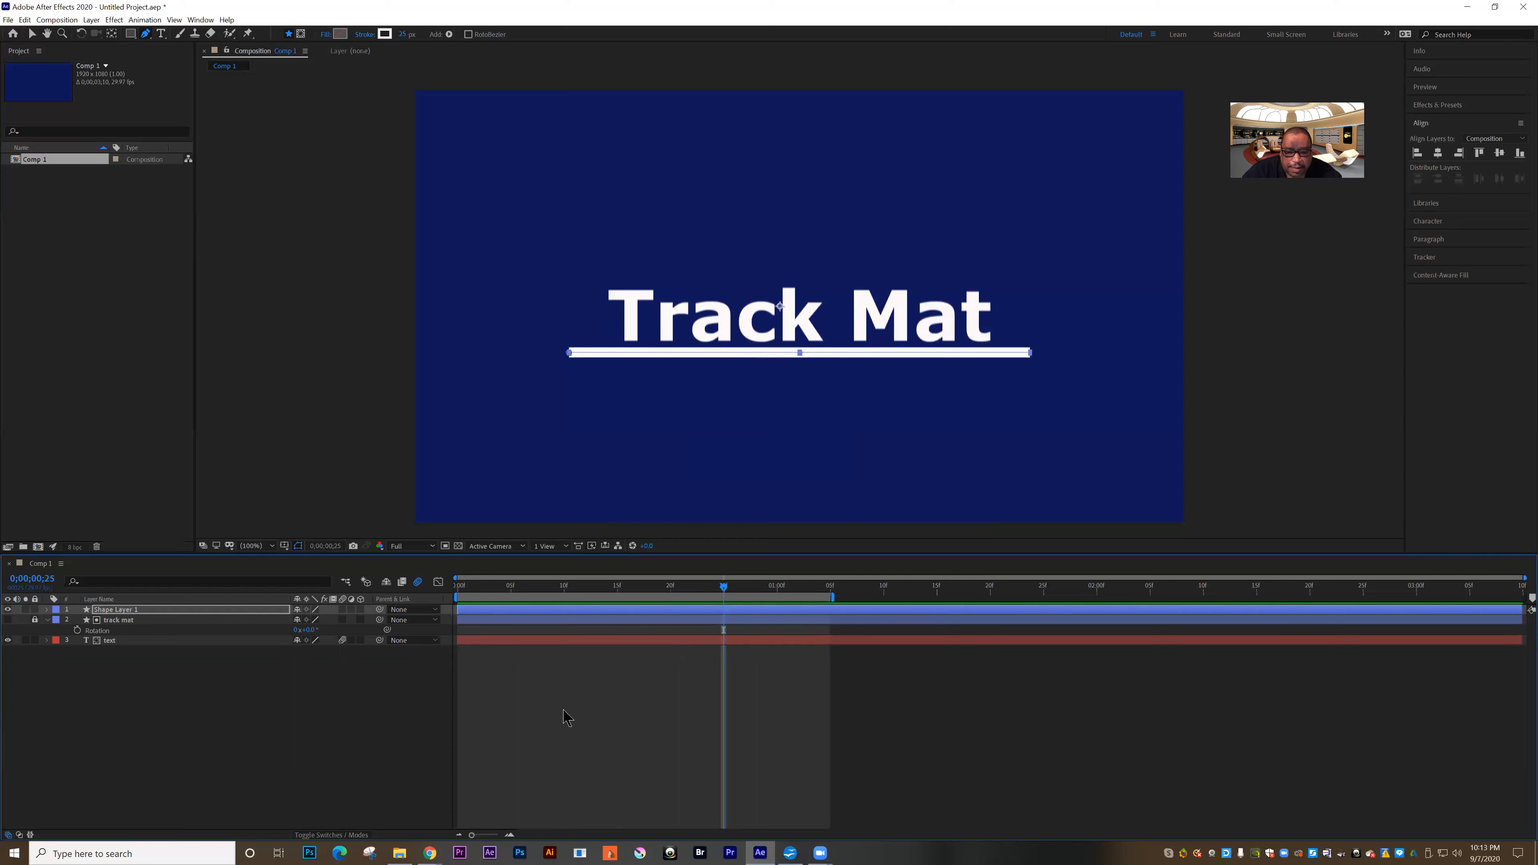